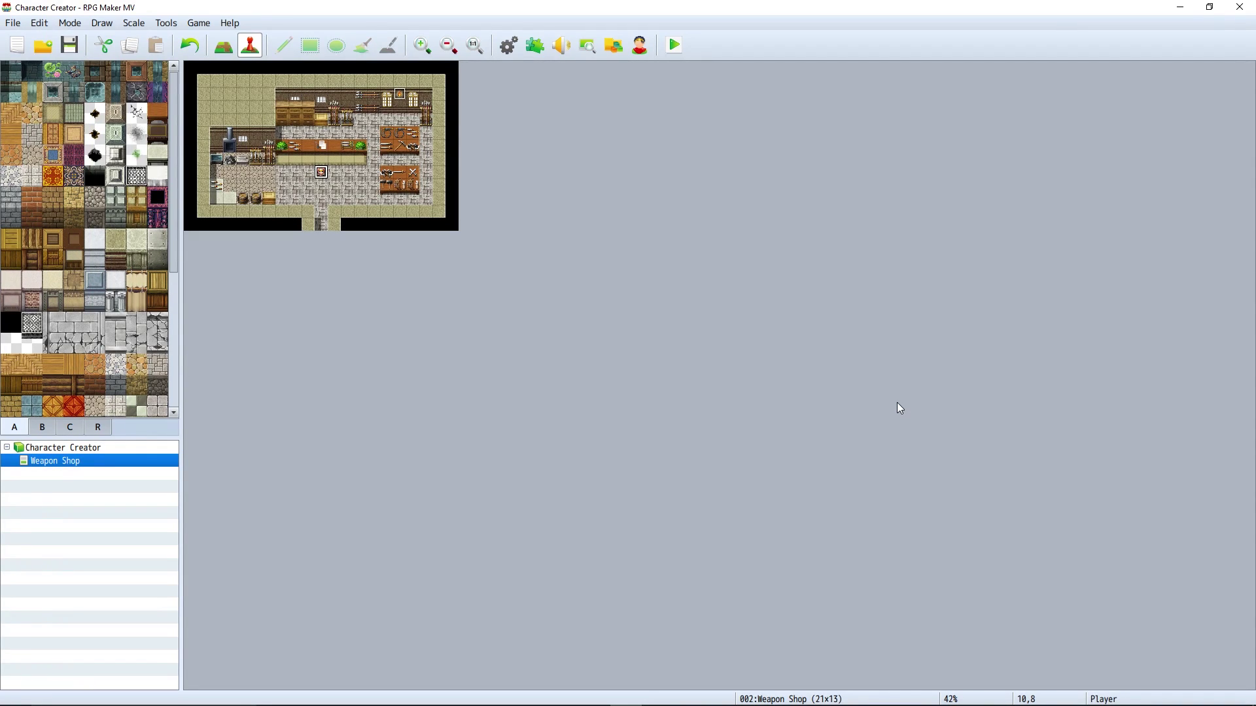
Add the SRD_CharacterCreator plugin to the project with its status ON
{"action": "key", "text": "F10"}
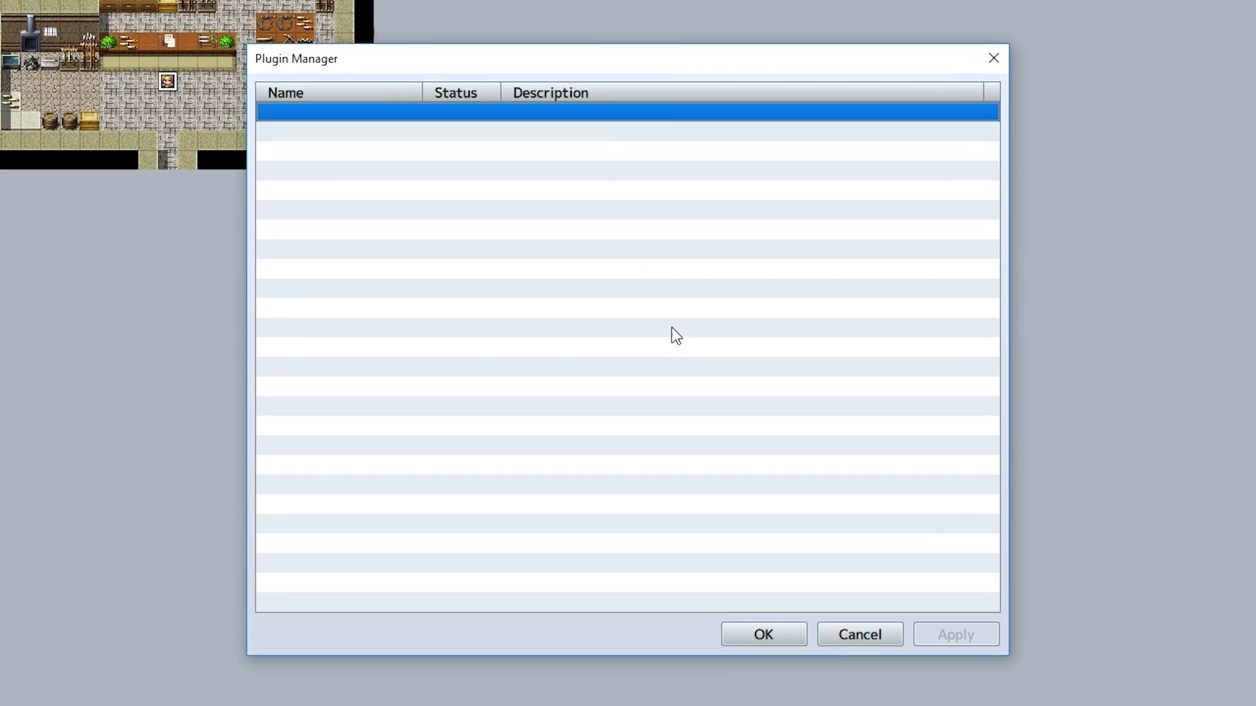
{"action": "double_click", "coordinate": [678, 378]}
{"action": "left_click", "coordinate": [555, 207]}
{"action": "left_click", "coordinate": [559, 233]}
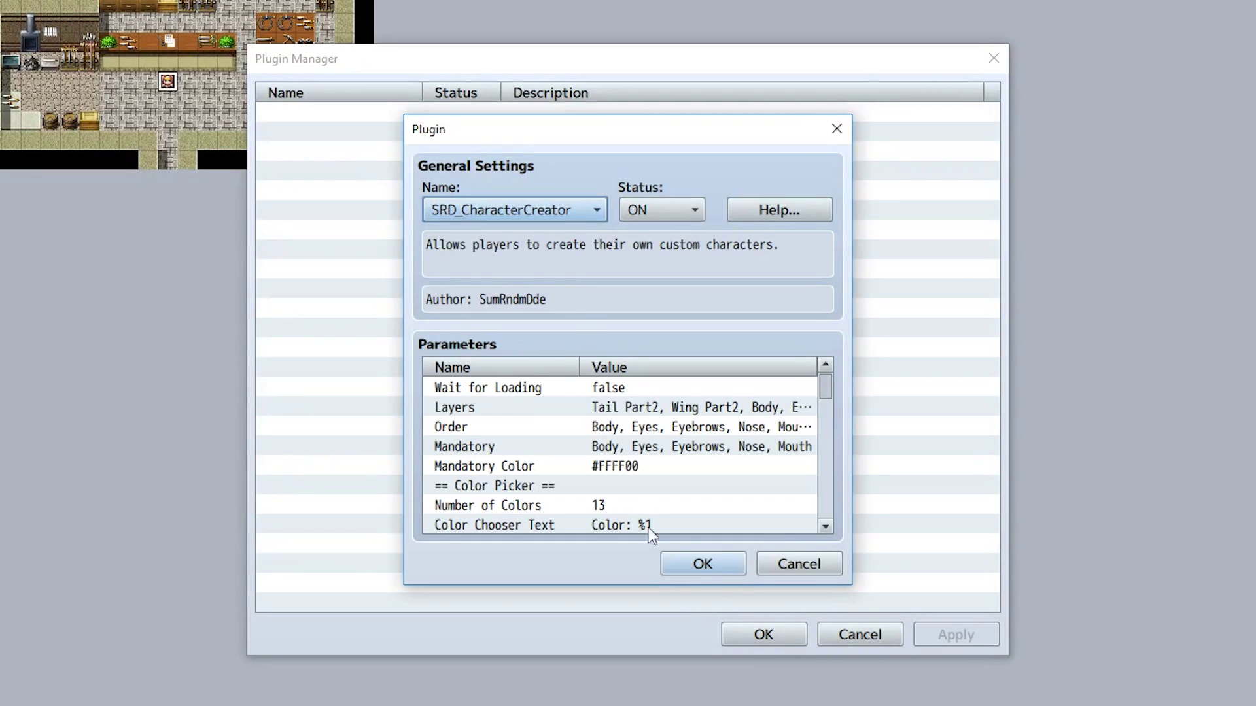
{"action": "left_click", "coordinate": [695, 564]}
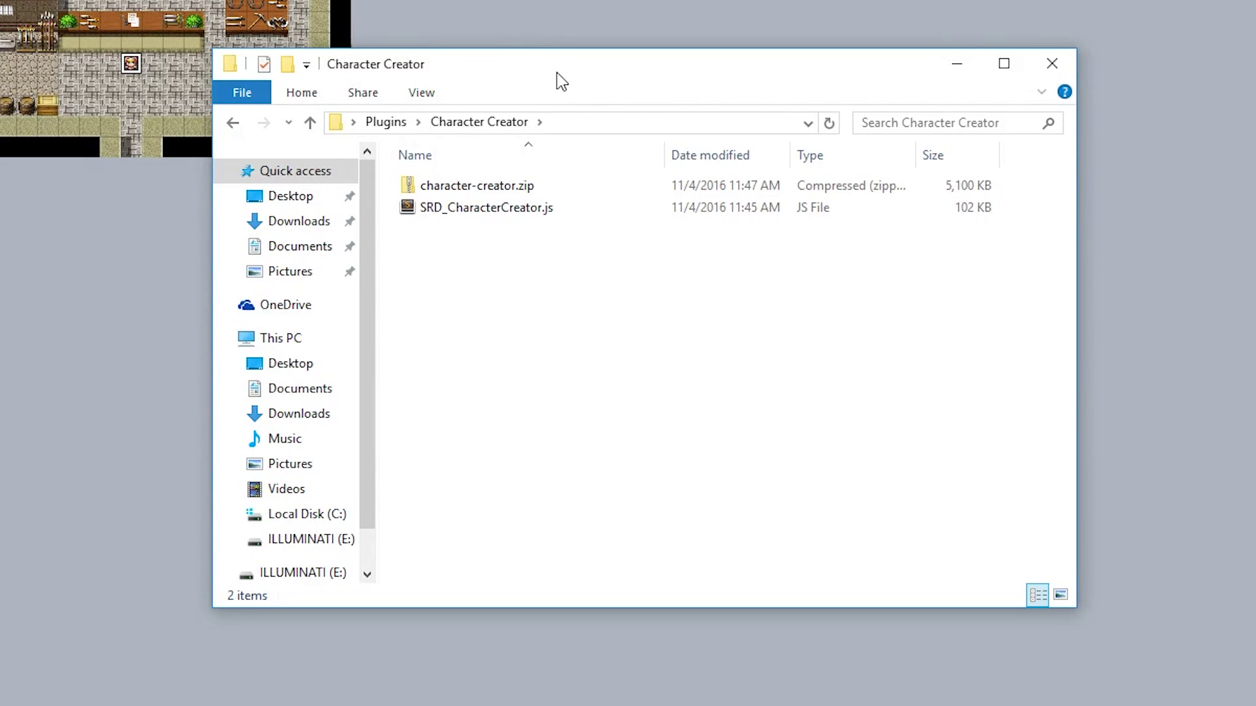
Copy the character-creator folder out of character-creator.zip in the Character Creator plugin folder
{"action": "double_click", "coordinate": [531, 189]}
{"action": "right_click", "coordinate": [491, 189]}
{"action": "left_click", "coordinate": [554, 280]}
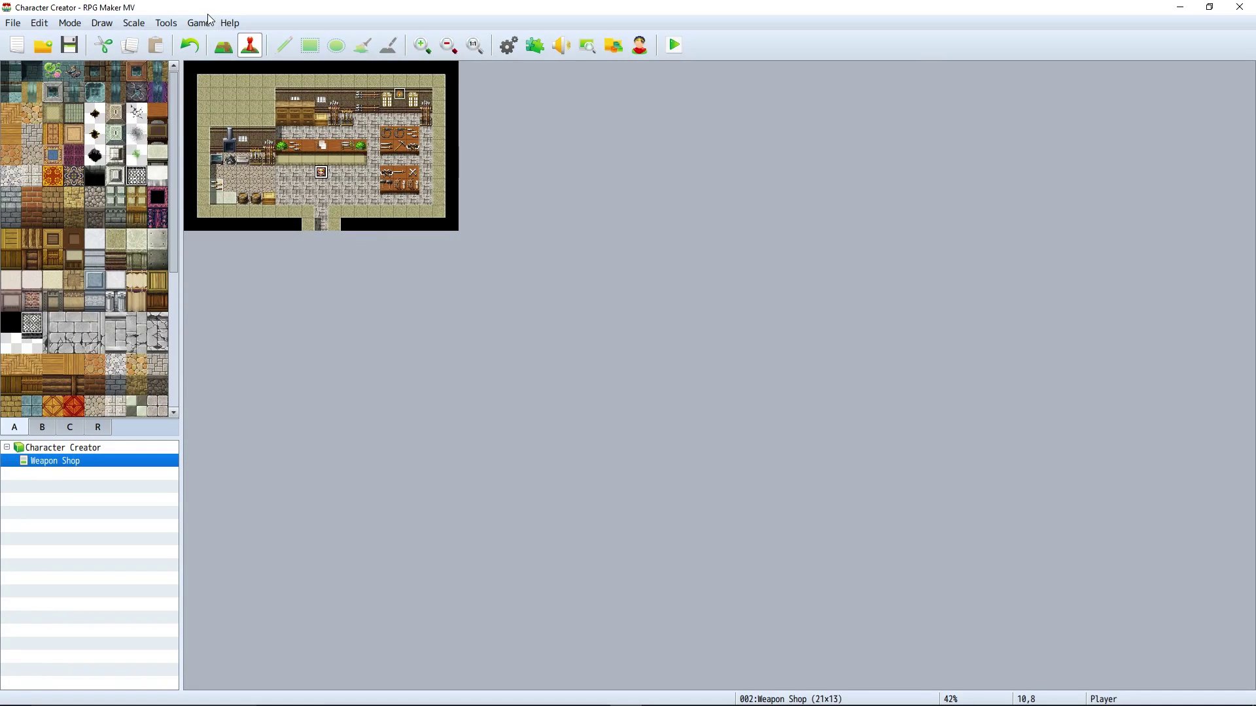
Open the game's project folder and create a folder named SumRndmDde inside img
{"action": "left_click", "coordinate": [208, 21]}
{"action": "left_click", "coordinate": [221, 58]}
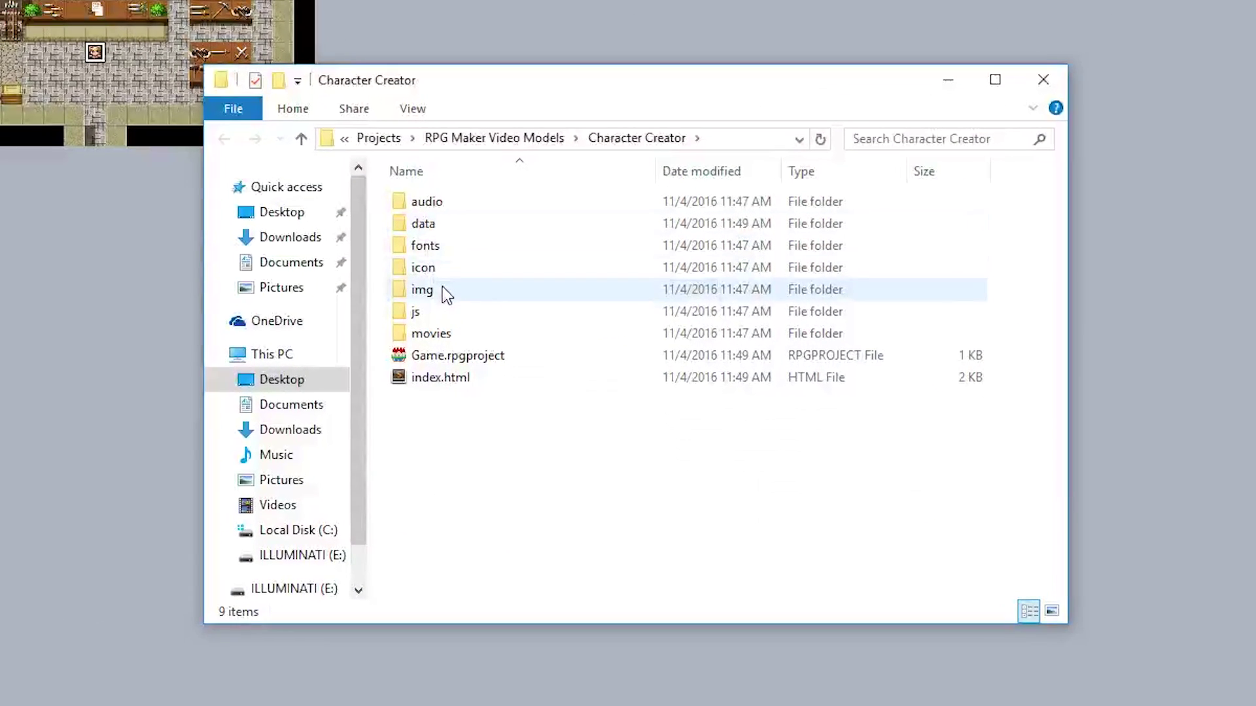
{"action": "double_click", "coordinate": [442, 289]}
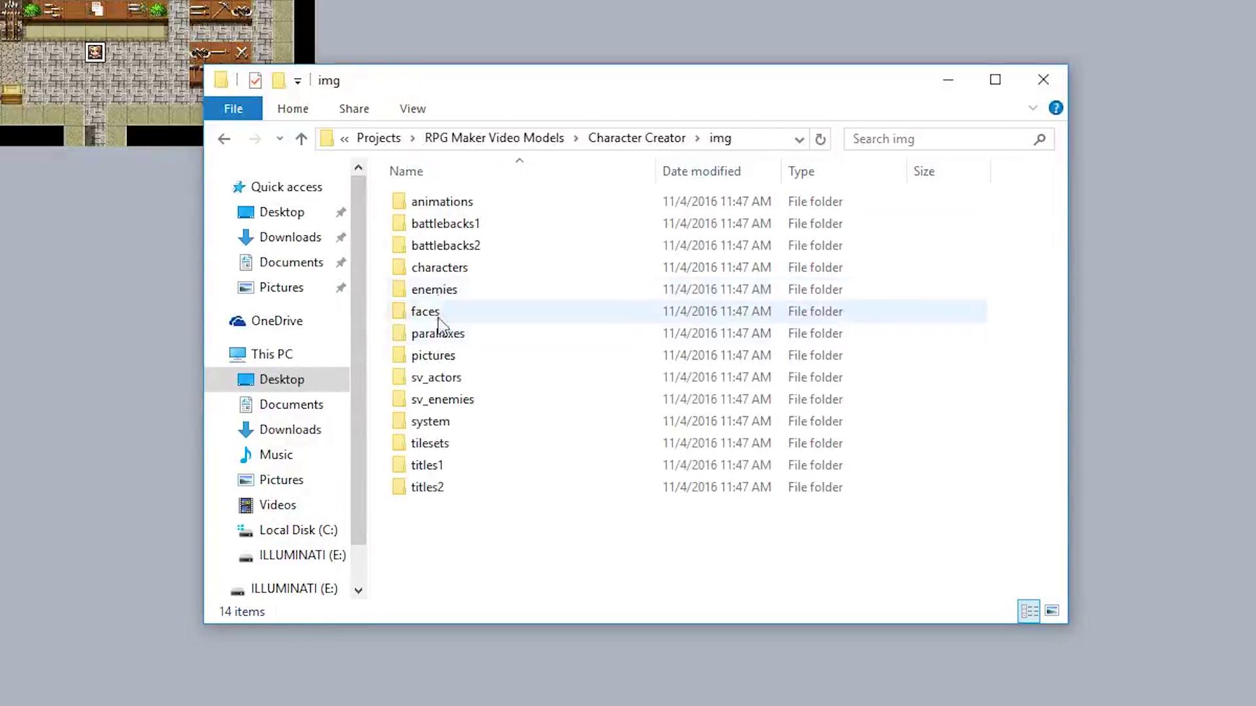
{"action": "right_click", "coordinate": [460, 544]}
{"action": "mouse_move", "coordinate": [516, 704]}
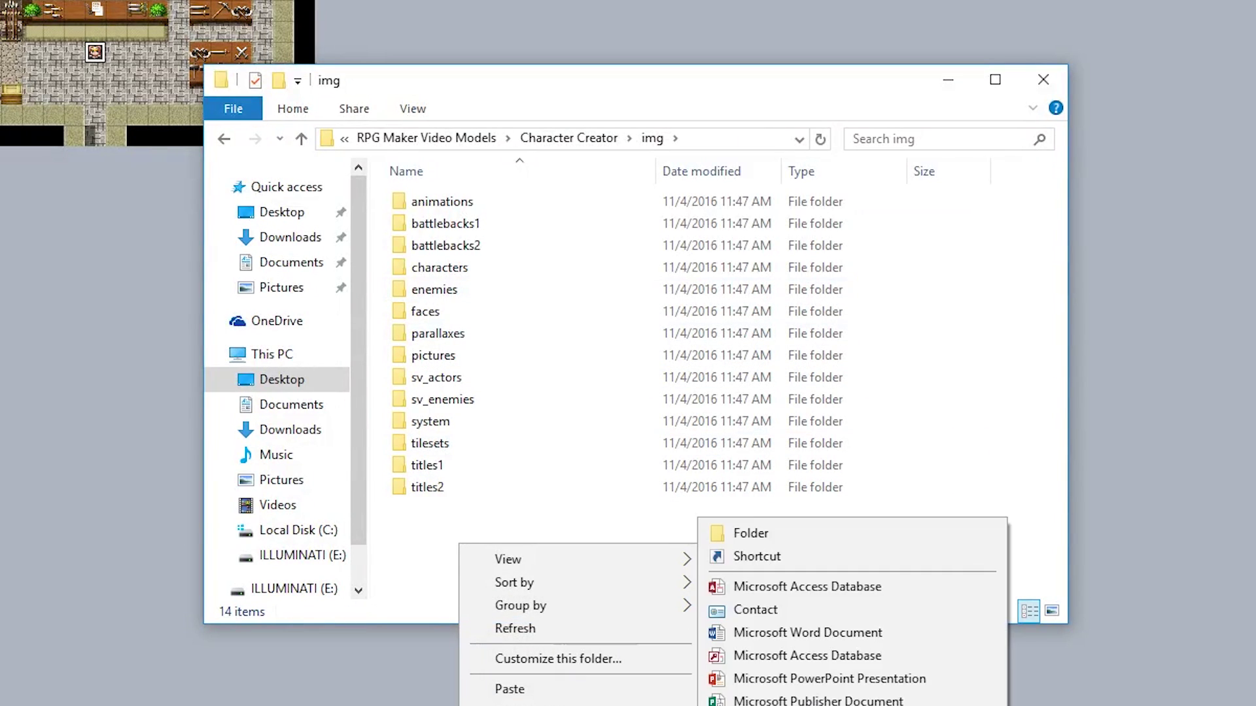
{"action": "left_click", "coordinate": [753, 532]}
{"action": "type", "text": "Sum"}
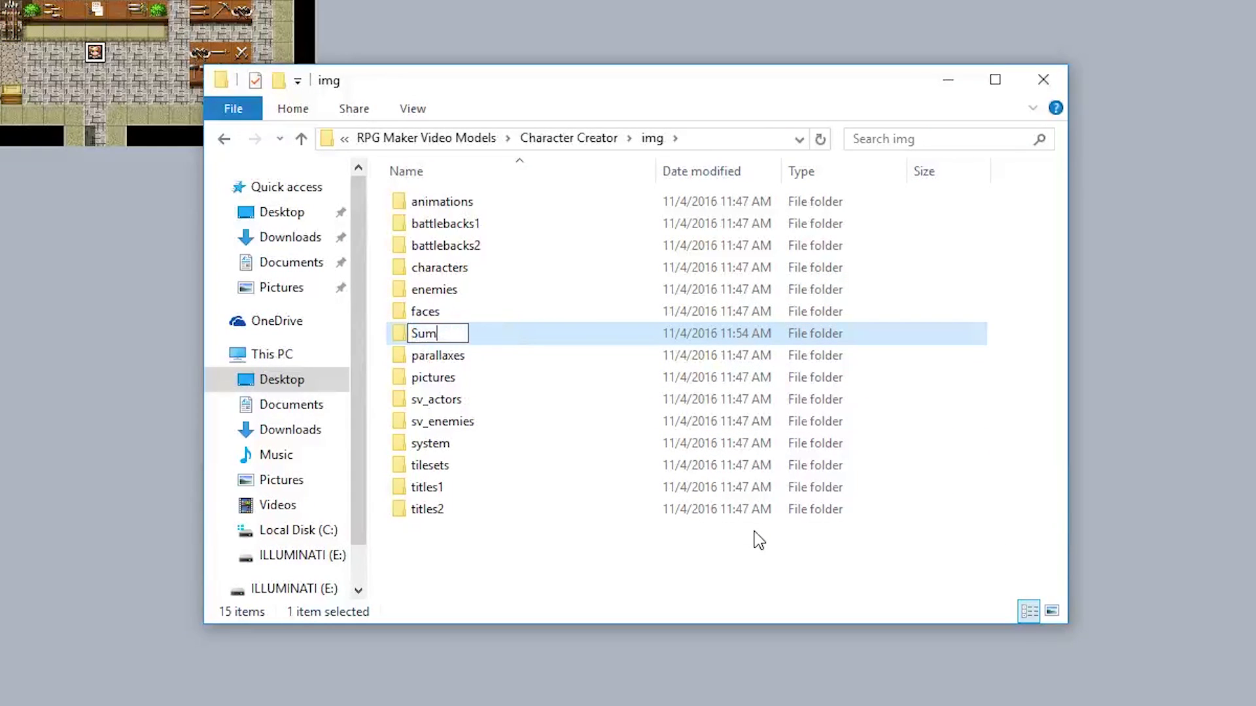
{"action": "key", "text": "Return"}
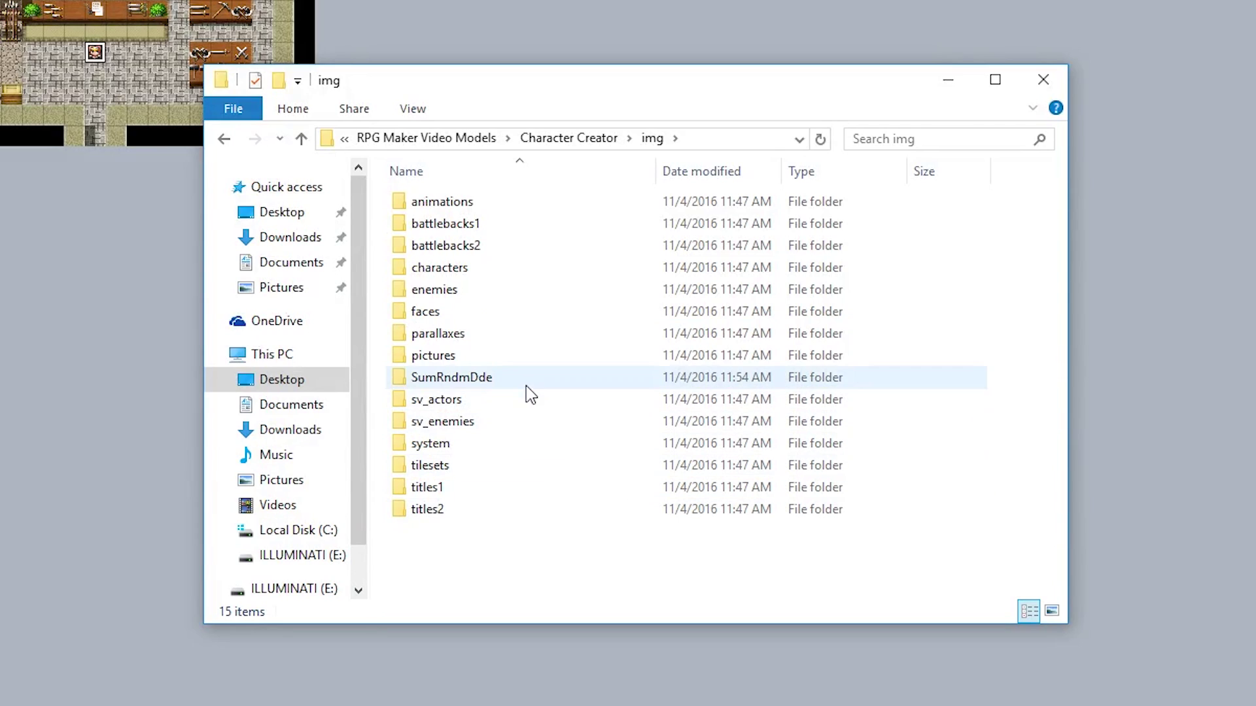
Paste the copied character-creator folder into the SumRndmDde folder
{"action": "double_click", "coordinate": [523, 383]}
{"action": "right_click", "coordinate": [419, 229]}
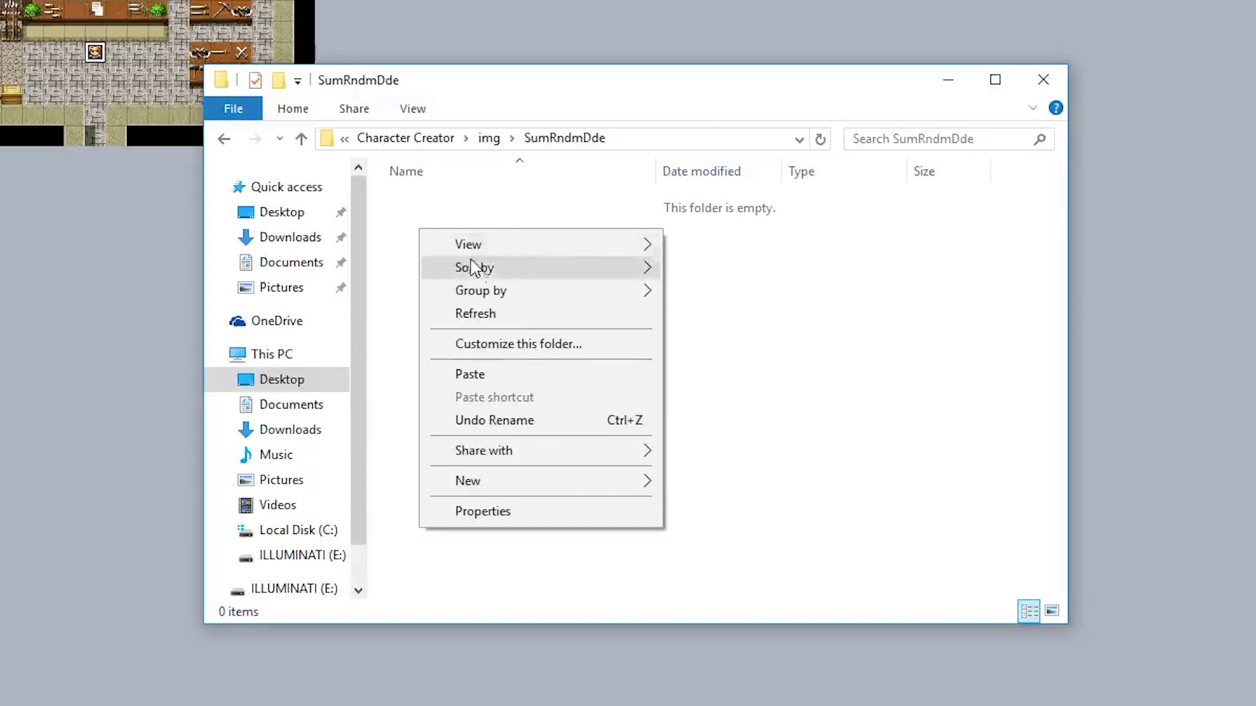
{"action": "left_click", "coordinate": [524, 378]}
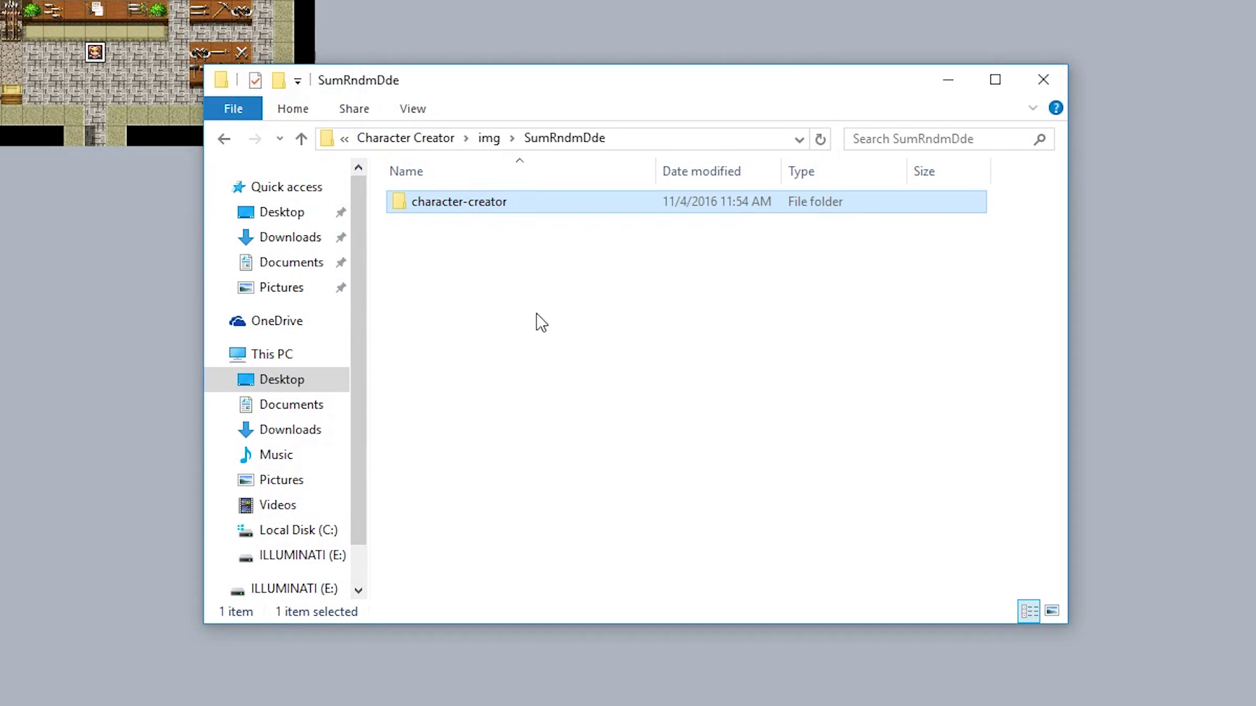
Check the path img > SumRndmDde > character-creator and examine the image files and subfolders it holds
{"action": "left_click", "coordinate": [509, 220]}
{"action": "left_click", "coordinate": [411, 139]}
{"action": "double_click", "coordinate": [418, 291]}
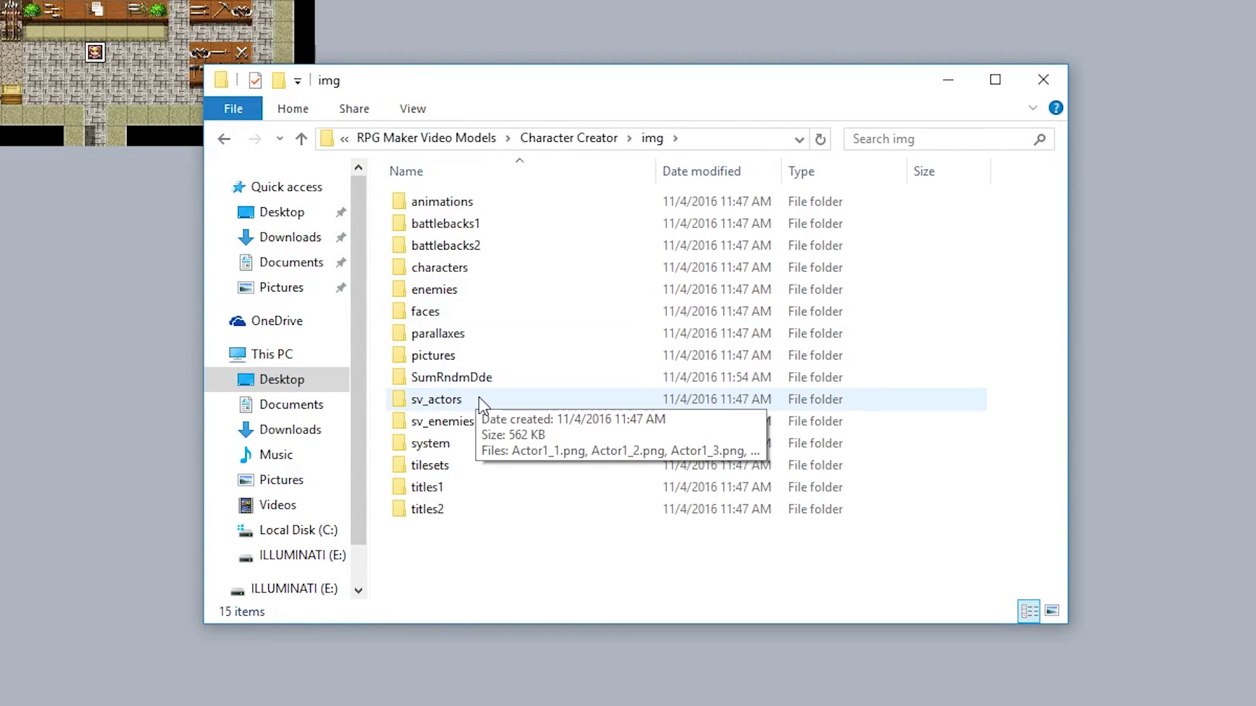
{"action": "double_click", "coordinate": [478, 378]}
{"action": "double_click", "coordinate": [509, 212]}
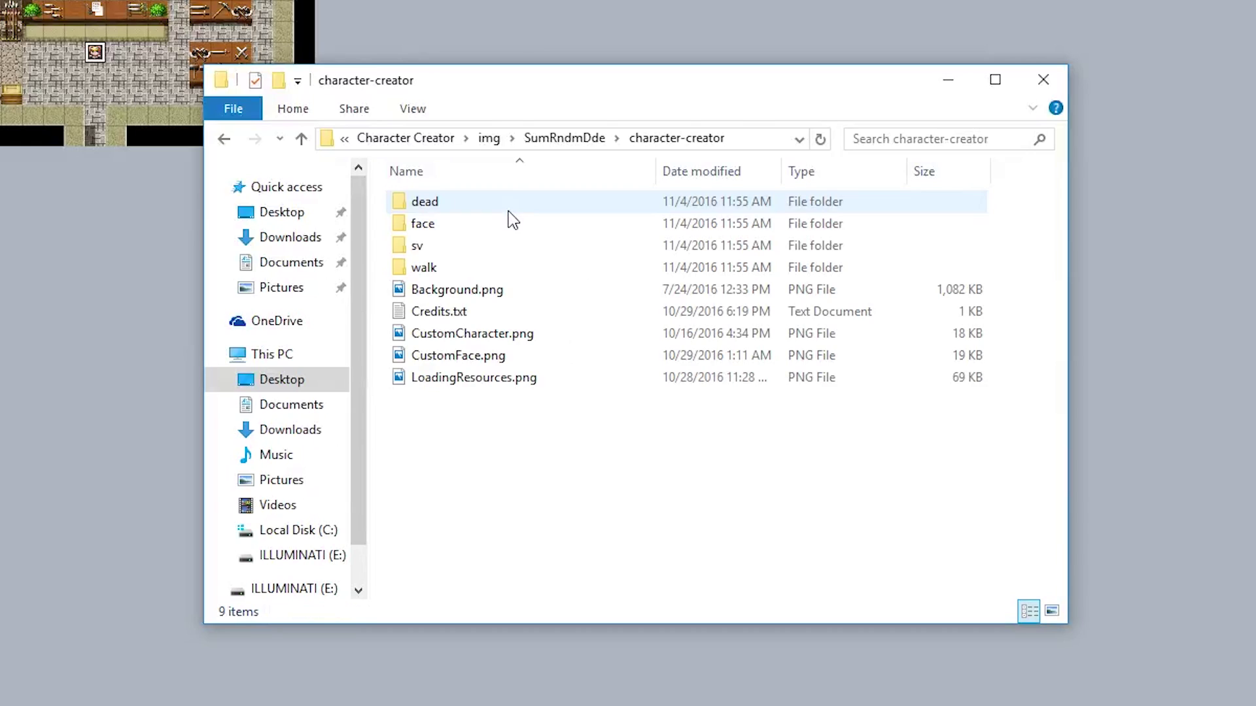
{"action": "left_click", "coordinate": [1051, 611]}
{"action": "left_click_drag", "start_coordinate": [780, 451], "coordinate": [414, 331]}
{"action": "left_click", "coordinate": [667, 222]}
{"action": "left_click", "coordinate": [782, 222]}
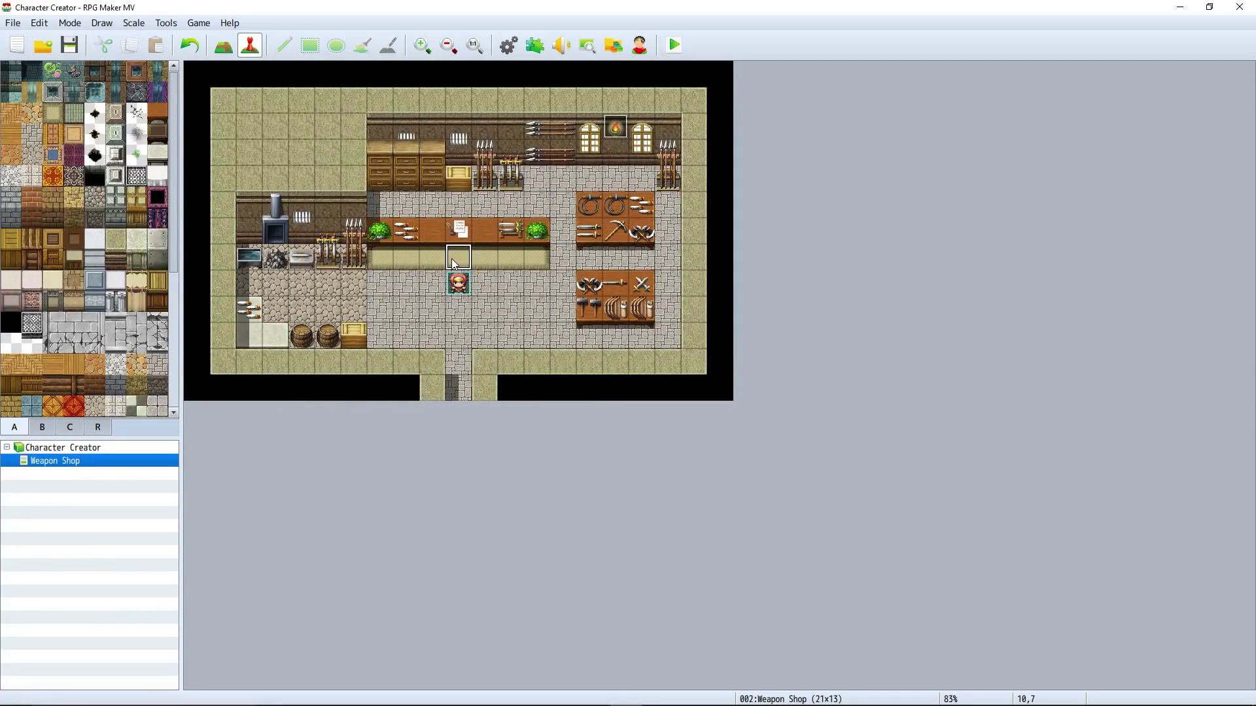
Create an event on the counter tile just above the player start, using the second character of Actor1 as its image
{"action": "double_click", "coordinate": [454, 264]}
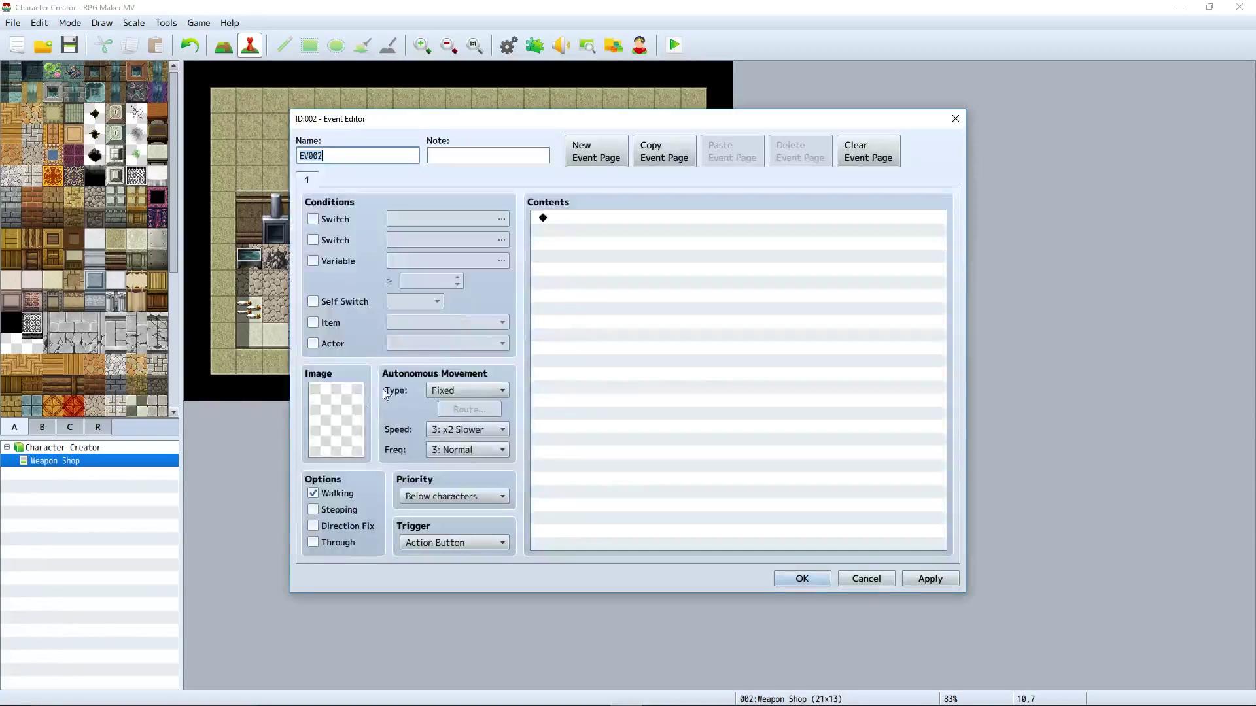
{"action": "double_click", "coordinate": [340, 410]}
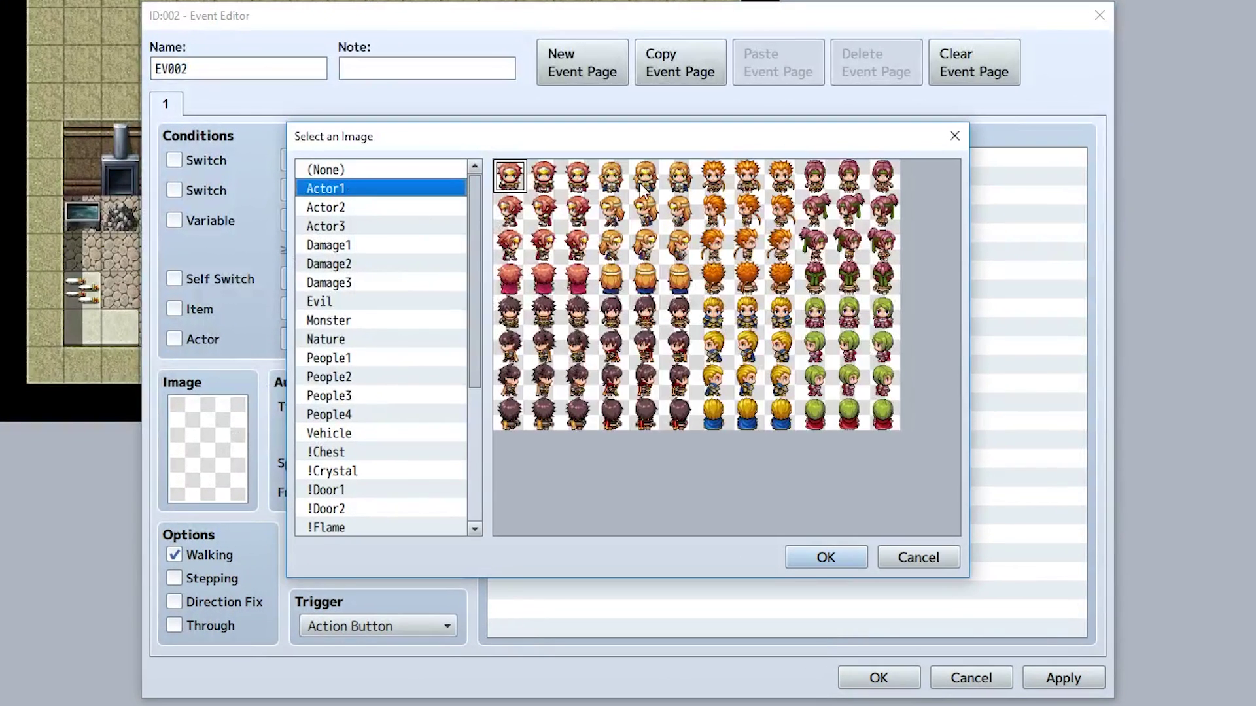
{"action": "double_click", "coordinate": [643, 188]}
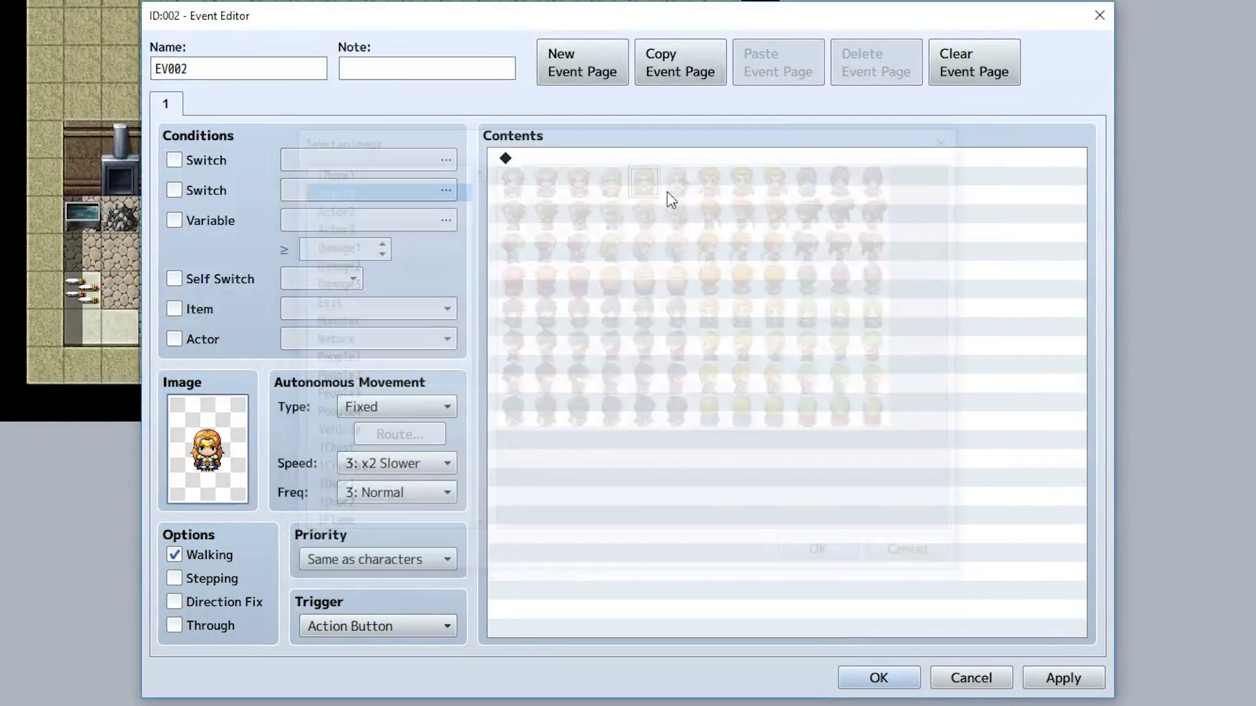
Add the plugin command "OpenCharacterCreator 1" to the event's contents and save the event
{"action": "double_click", "coordinate": [701, 269]}
{"action": "left_click", "coordinate": [632, 109]}
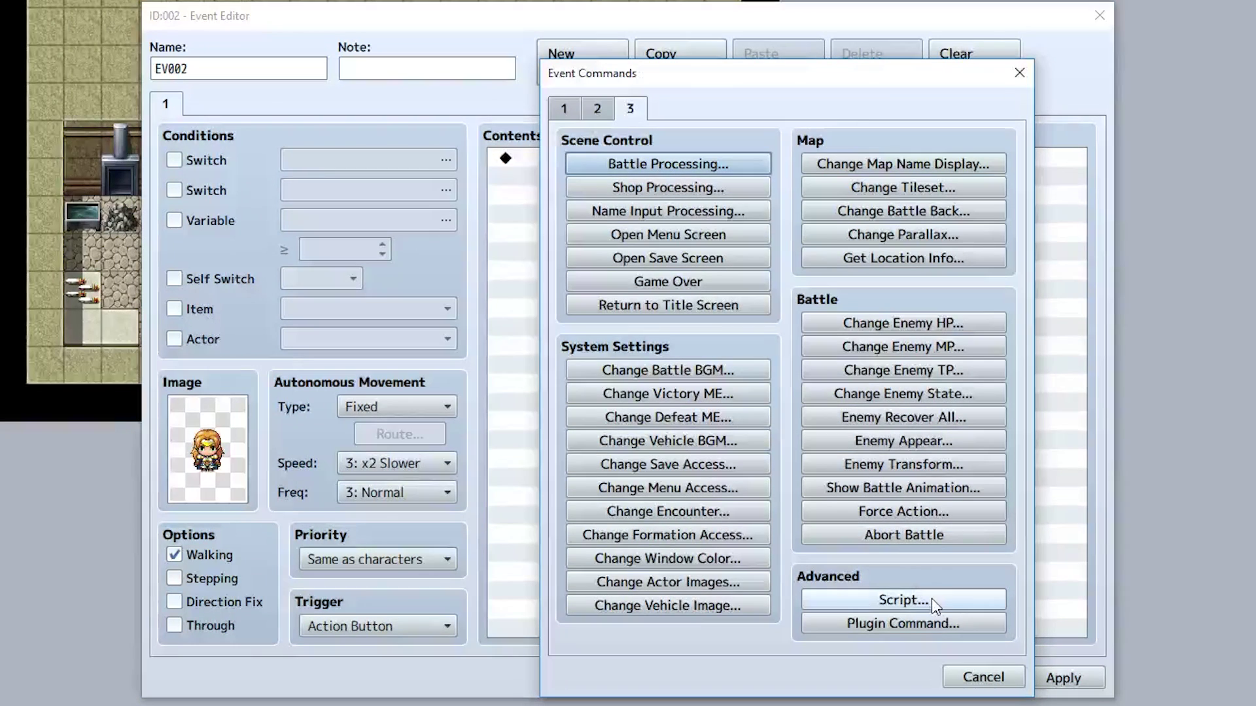
{"action": "left_click", "coordinate": [935, 621]}
{"action": "type", "text": "OpenCharacterCreator 1"}
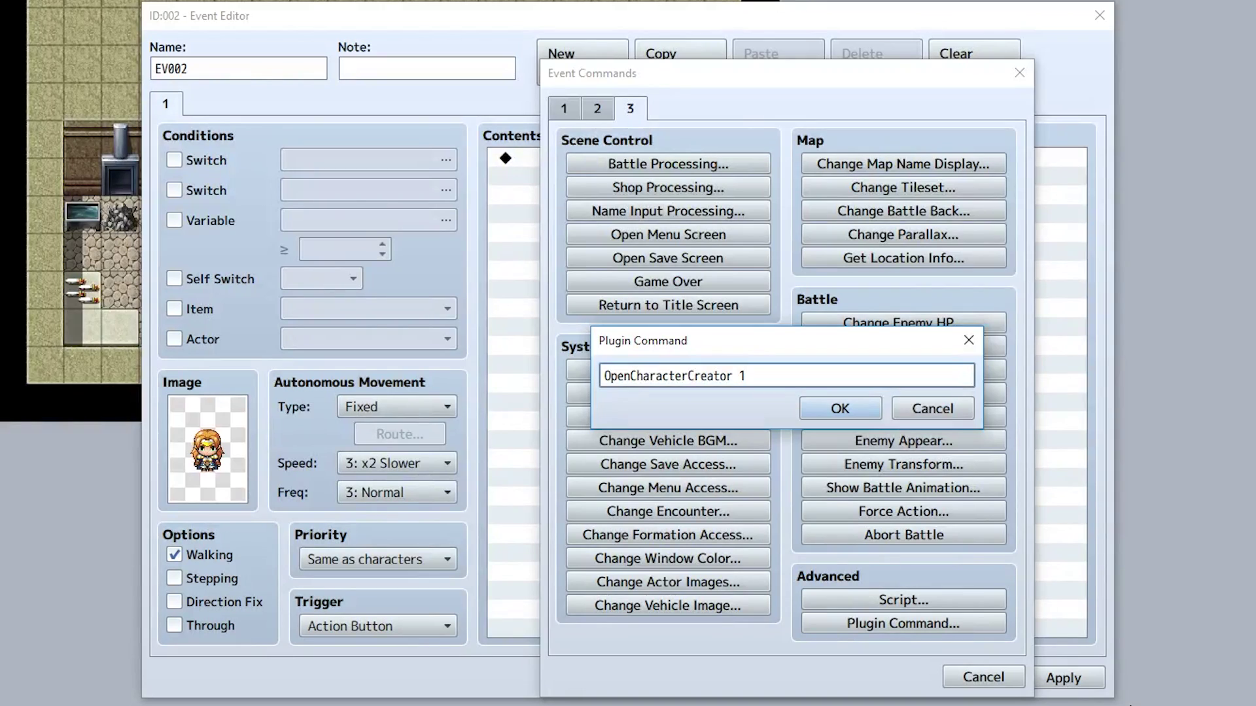
{"action": "left_click", "coordinate": [877, 410]}
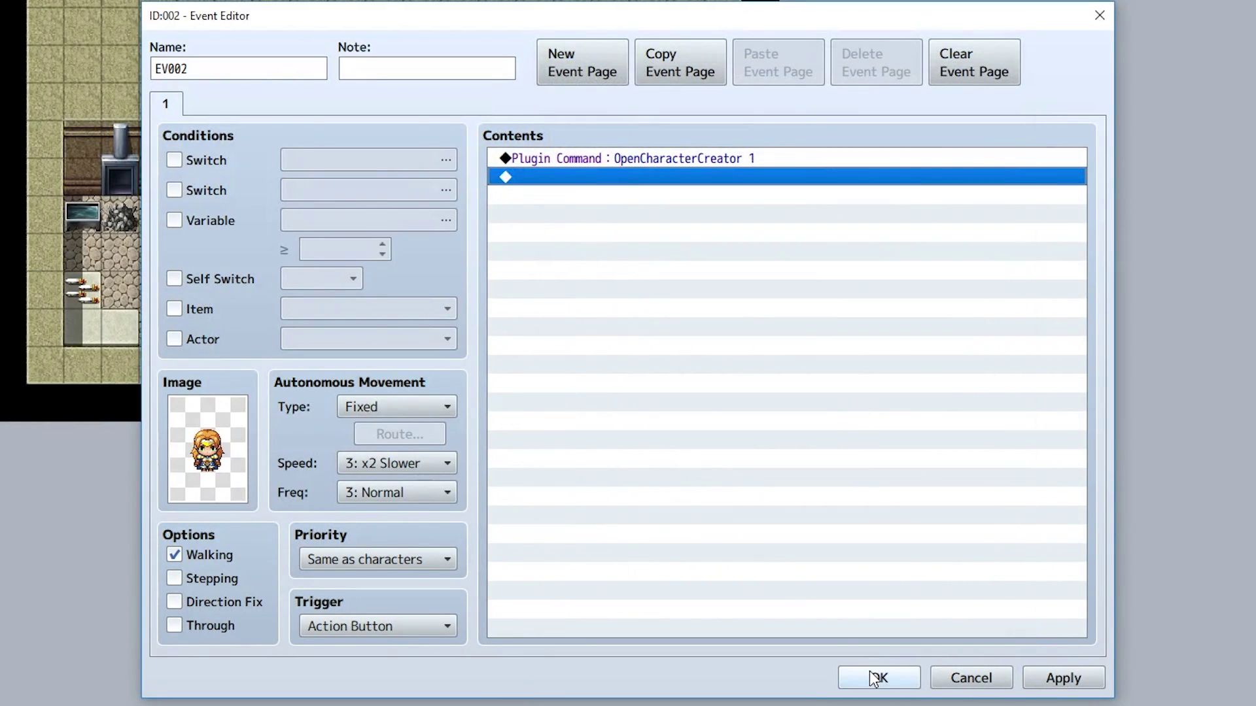
{"action": "left_click", "coordinate": [876, 678]}
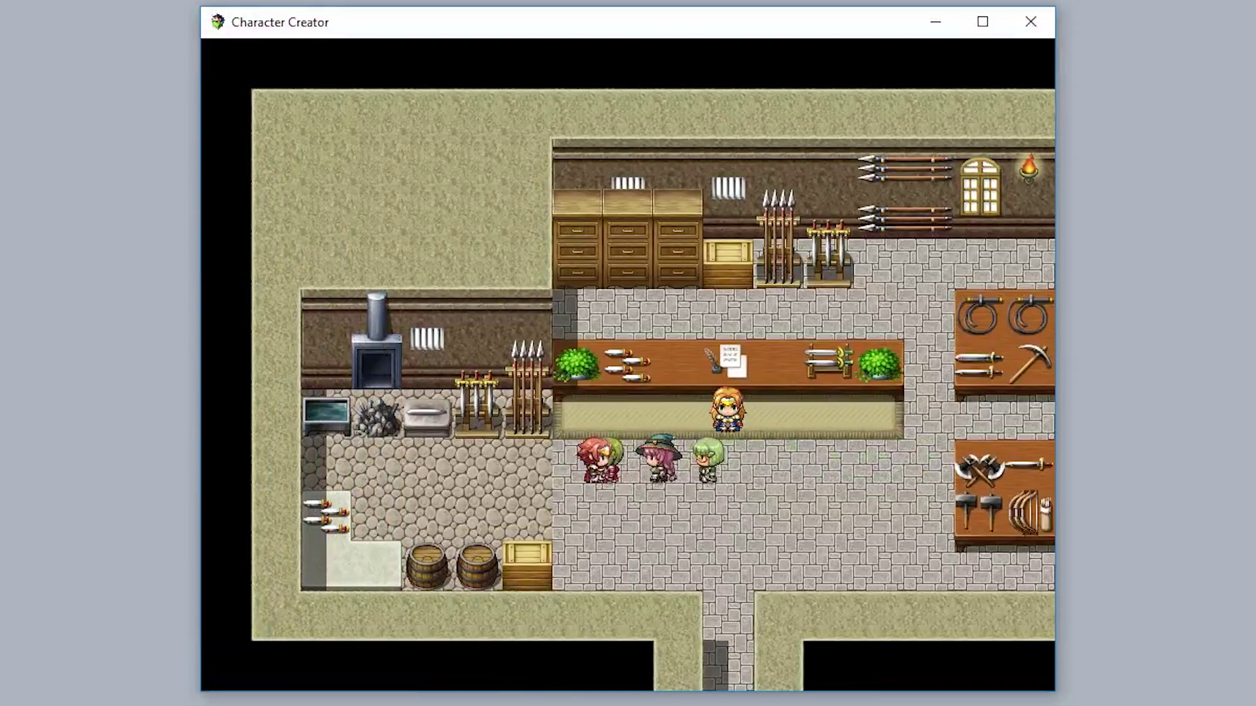
In the playtest, walk the party to the shopkeeper event and talk to it to open the character creator
{"action": "key", "text": "Right"}
{"action": "key", "text": "Right"}
{"action": "key", "text": "Right"}
{"action": "key", "text": "Right"}
{"action": "key", "text": "Return"}
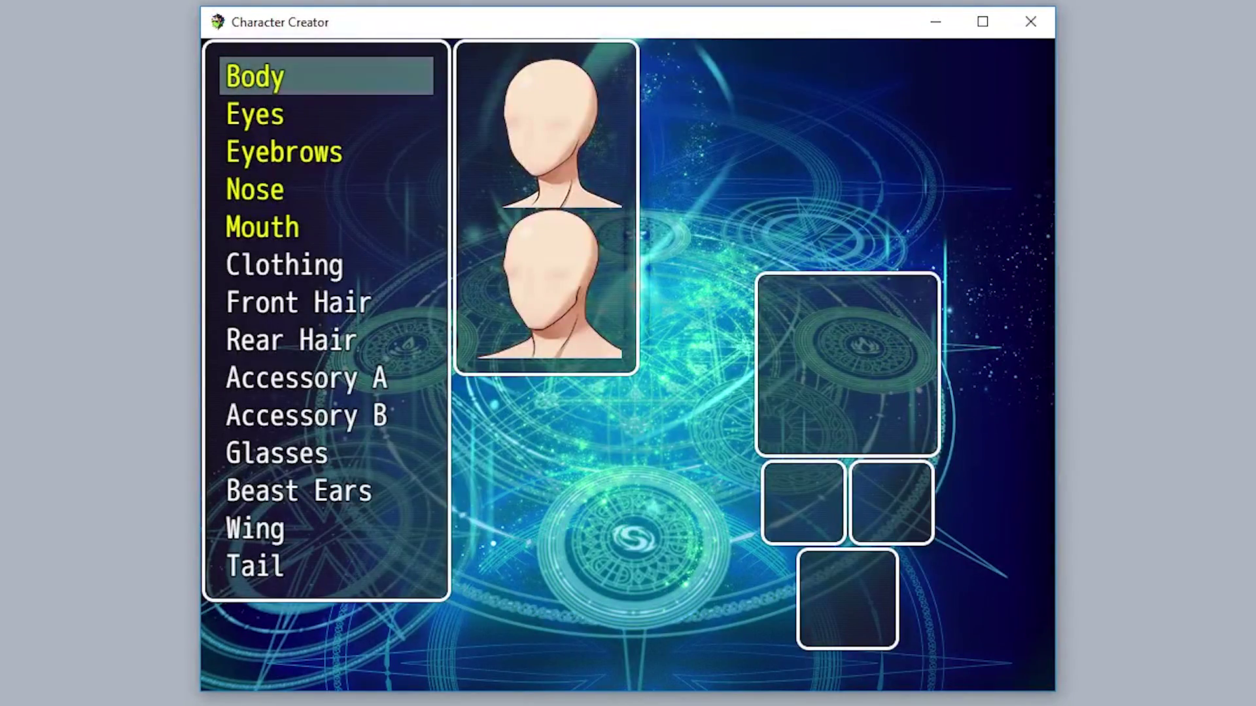
Browse the creator's part categories from Tail up to Body, and try to leave before choosing any mandatory part
{"action": "key", "text": "Up"}
{"action": "key", "text": "Up"}
{"action": "key", "text": "Up"}
{"action": "key", "text": "Up"}
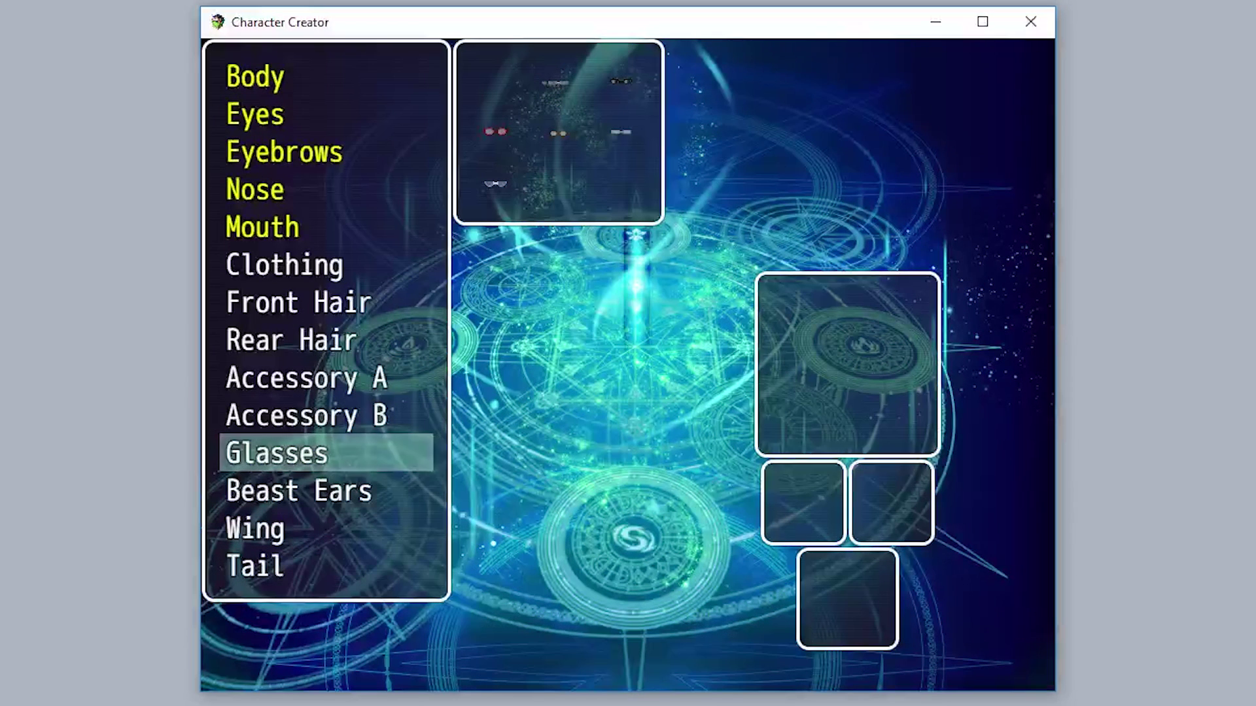
{"action": "key", "text": "Up"}
{"action": "key", "text": "Up"}
{"action": "key", "text": "Up"}
{"action": "key", "text": "Up"}
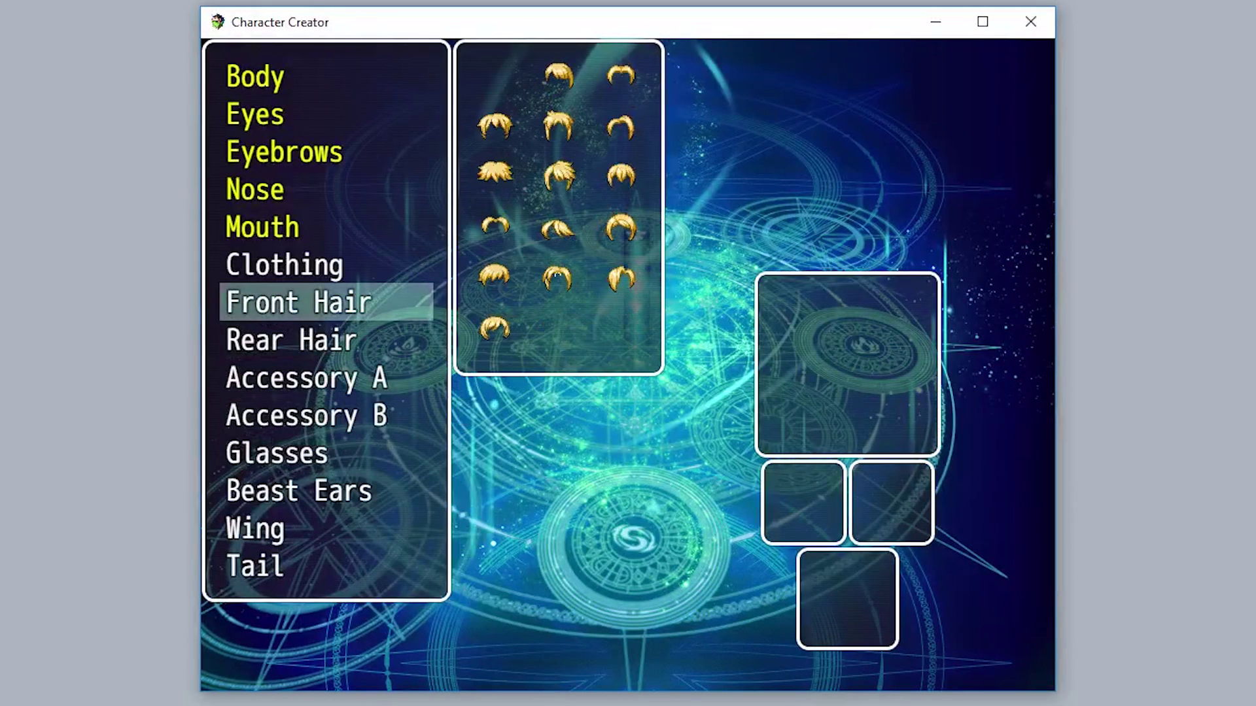
{"action": "key", "text": "Up"}
{"action": "key", "text": "Up"}
{"action": "key", "text": "Up"}
{"action": "key", "text": "Up"}
{"action": "key", "text": "Up"}
{"action": "key", "text": "Up"}
{"action": "key", "text": "Escape"}
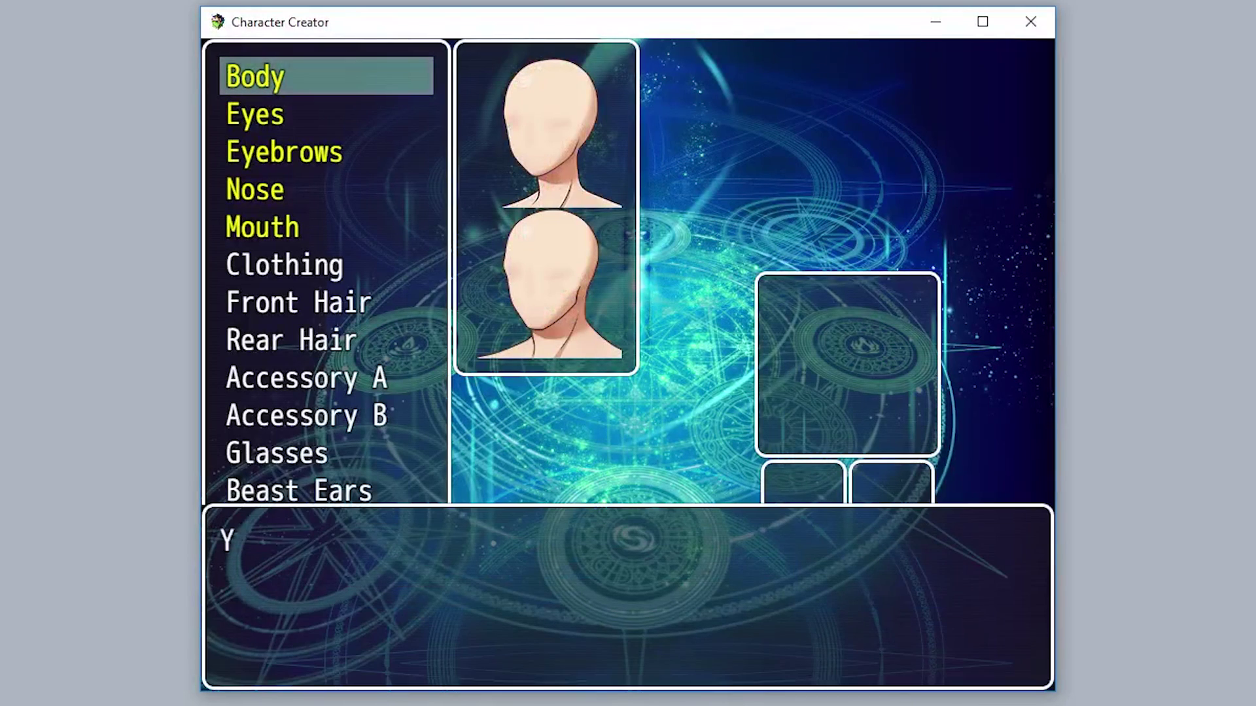
{"action": "key", "text": "Return"}
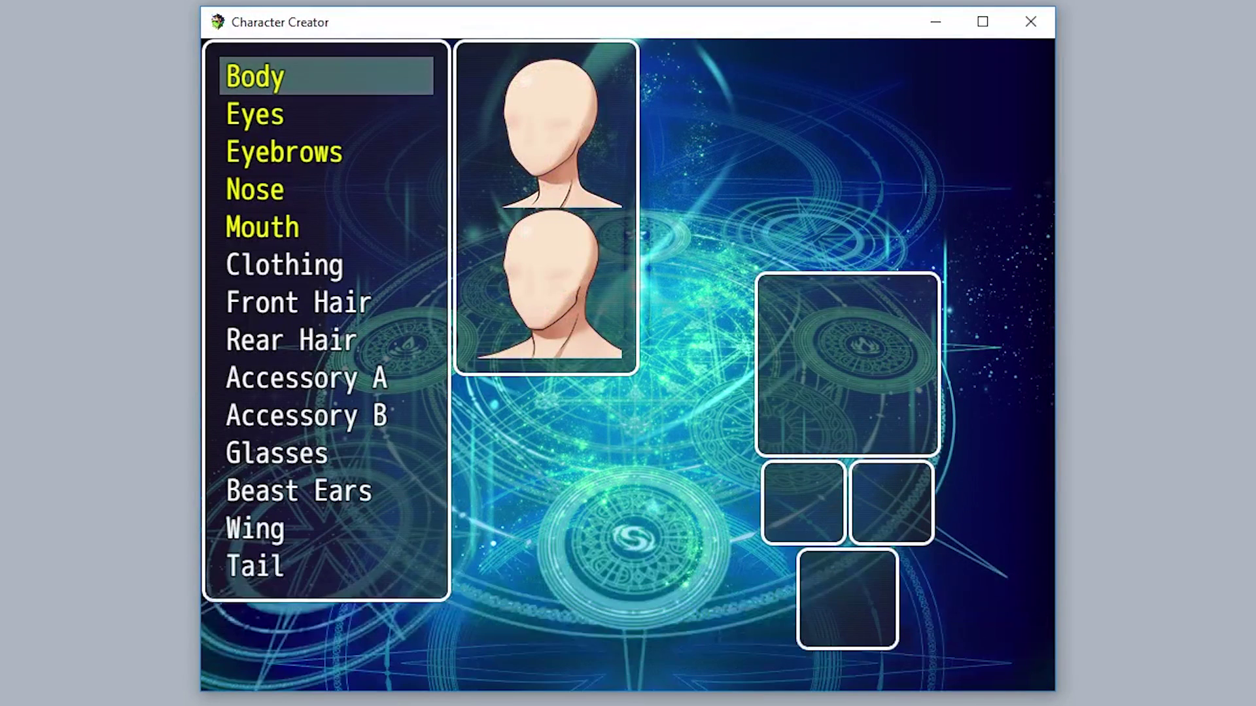
Give the character the first body and choose its eyes, eyebrows and nose
{"action": "key", "text": "Return"}
{"action": "key", "text": "Return"}
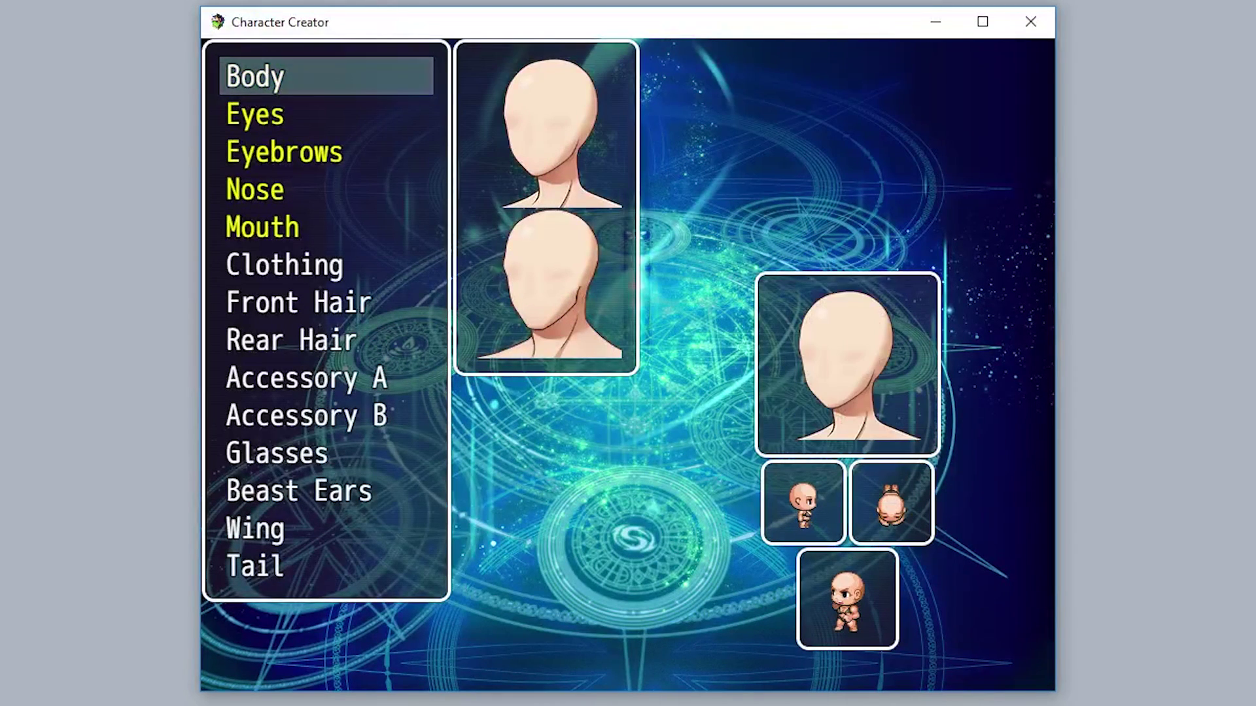
{"action": "key", "text": "Down"}
{"action": "key", "text": "Return"}
{"action": "key", "text": "Down"}
{"action": "key", "text": "Return"}
{"action": "key", "text": "Return"}
{"action": "key", "text": "Down"}
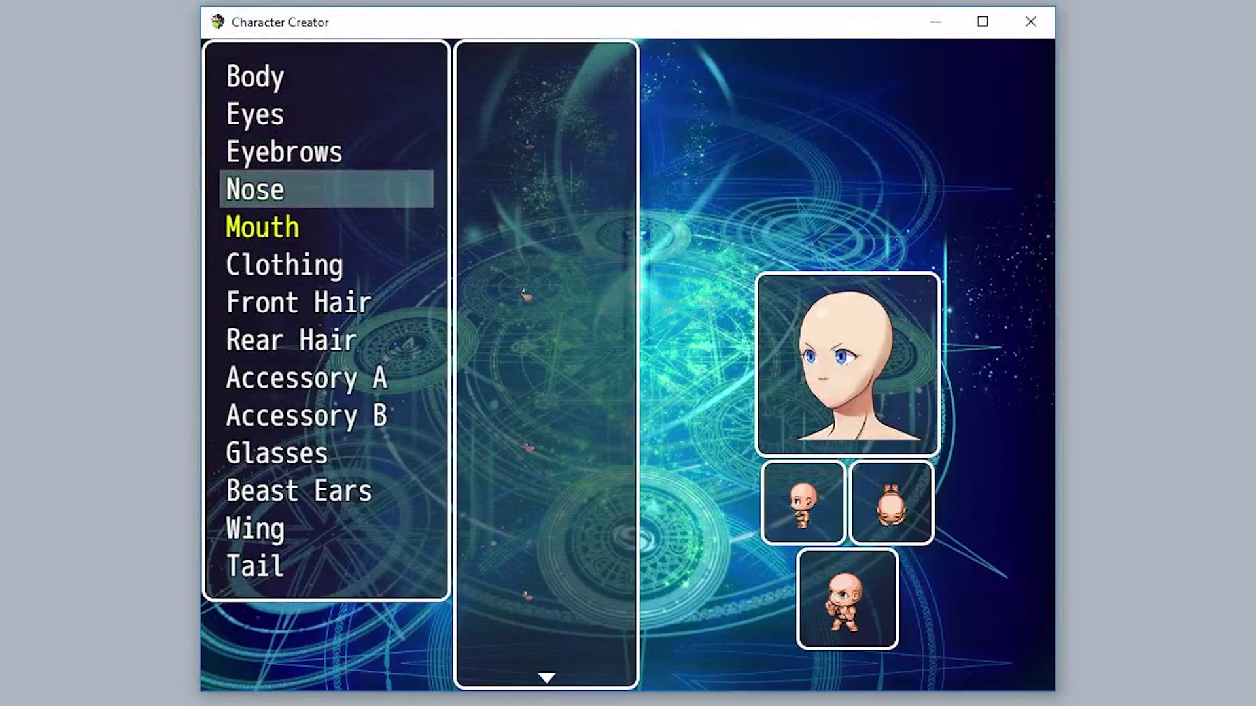
Choose a smiling mouth and the clothing with the red scarf for the character
{"action": "key", "text": "Down"}
{"action": "key", "text": "Down"}
{"action": "key", "text": "Return"}
{"action": "key", "text": "Down"}
{"action": "key", "text": "Down"}
{"action": "key", "text": "Down"}
{"action": "key", "text": "Down"}
{"action": "key", "text": "Down"}
{"action": "key", "text": "Down"}
{"action": "key", "text": "Right"}
{"action": "key", "text": "Down"}
{"action": "key", "text": "Return"}
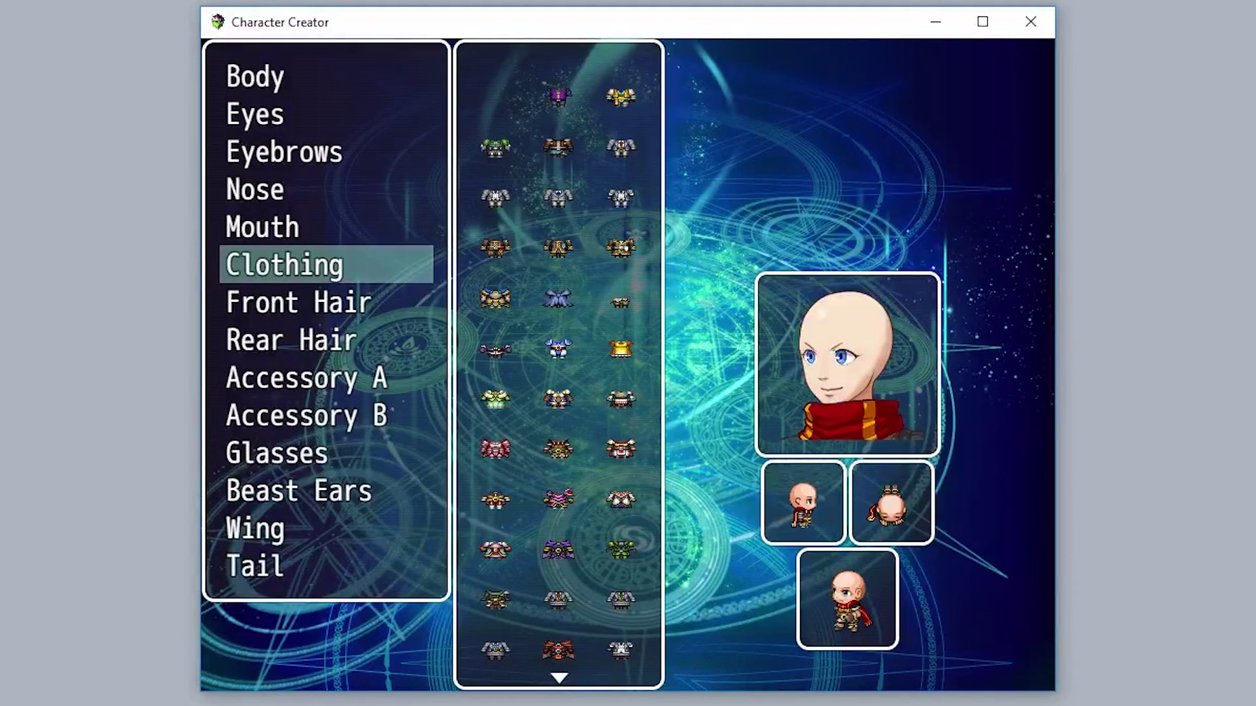
Give the character the blond front hair from the first column of the fourth row in Color 1
{"action": "key", "text": "Down"}
{"action": "key", "text": "Return"}
{"action": "key", "text": "Down"}
{"action": "key", "text": "Down"}
{"action": "key", "text": "Down"}
{"action": "key", "text": "Escape"}
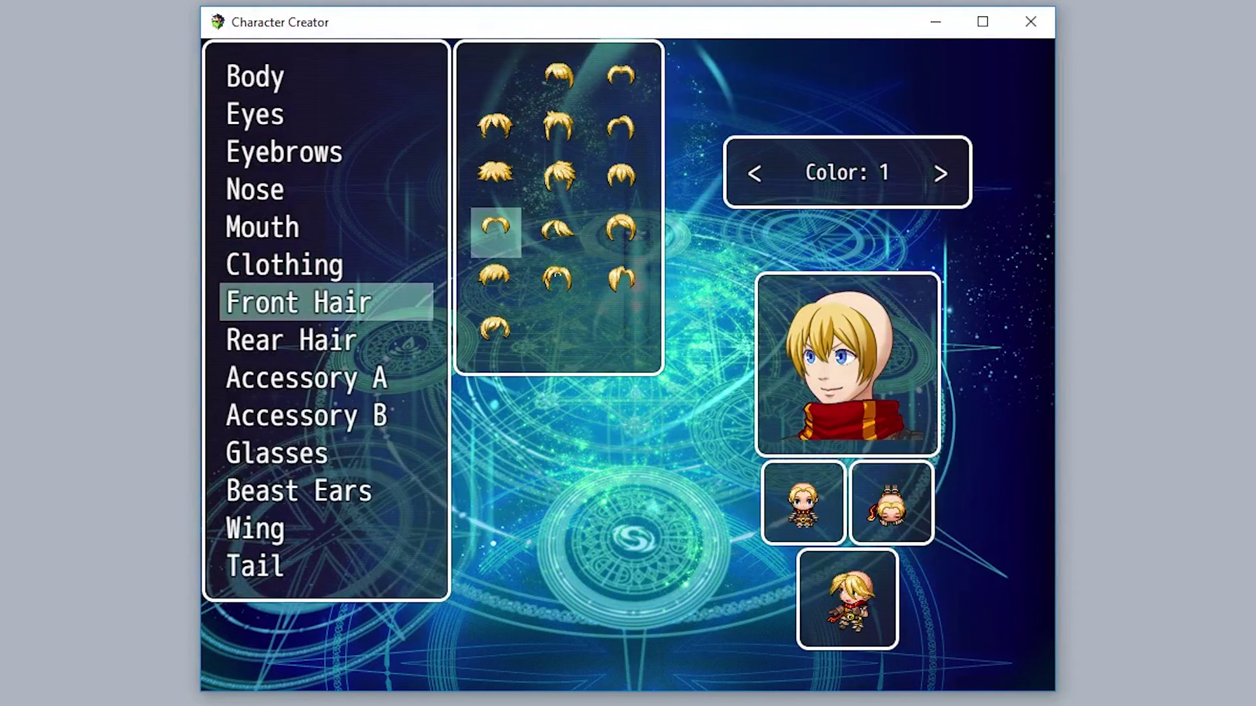
Give the character the ponytail rear hair in Color 1
{"action": "key", "text": "Down"}
{"action": "key", "text": "Return"}
{"action": "key", "text": "Down"}
{"action": "key", "text": "Right"}
{"action": "key", "text": "Down"}
{"action": "key", "text": "Down"}
{"action": "key", "text": "Down"}
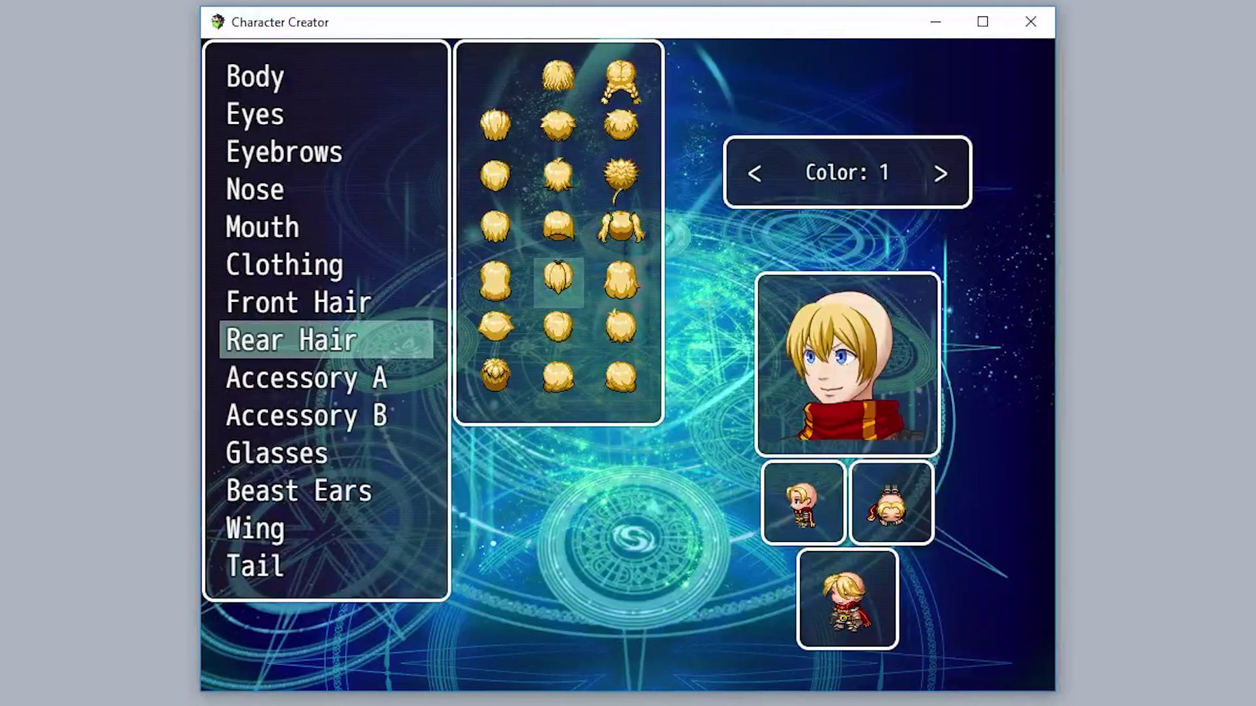
{"action": "key", "text": "Return"}
{"action": "key", "text": "Return"}
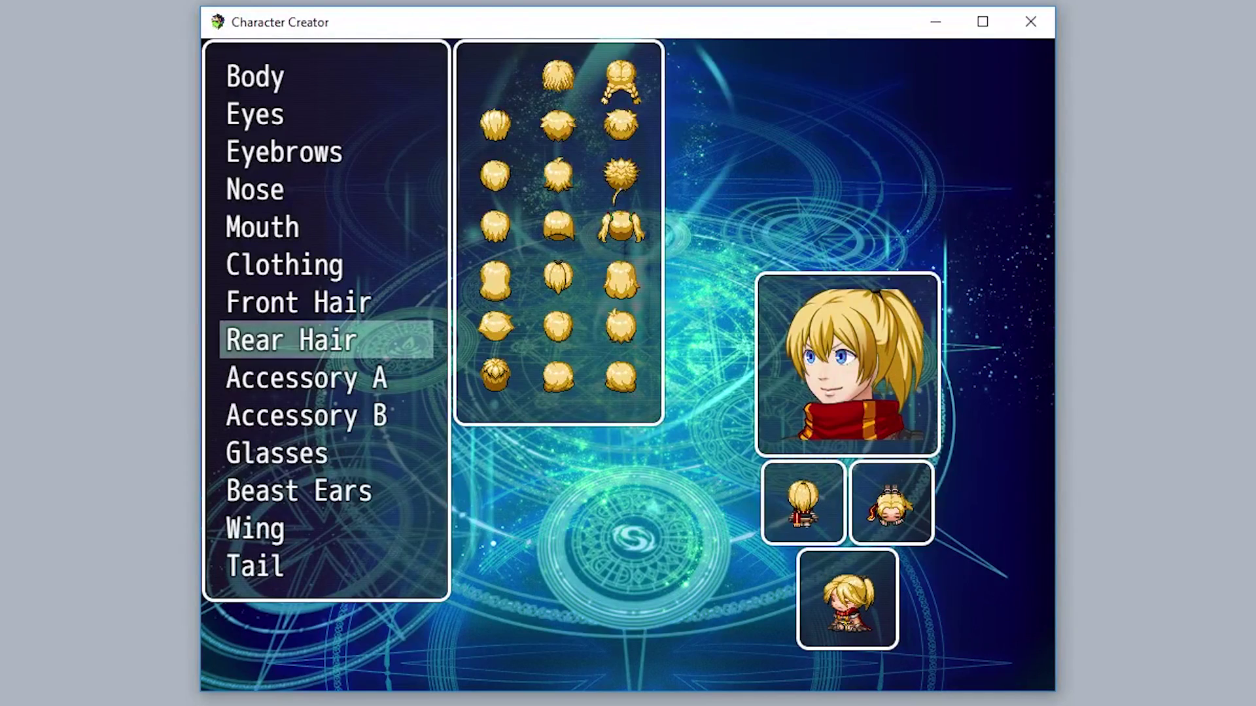
Finish the custom character and return to the shop map
{"action": "key", "text": "Escape"}
{"action": "key", "text": "Up"}
{"action": "key", "text": "Return"}
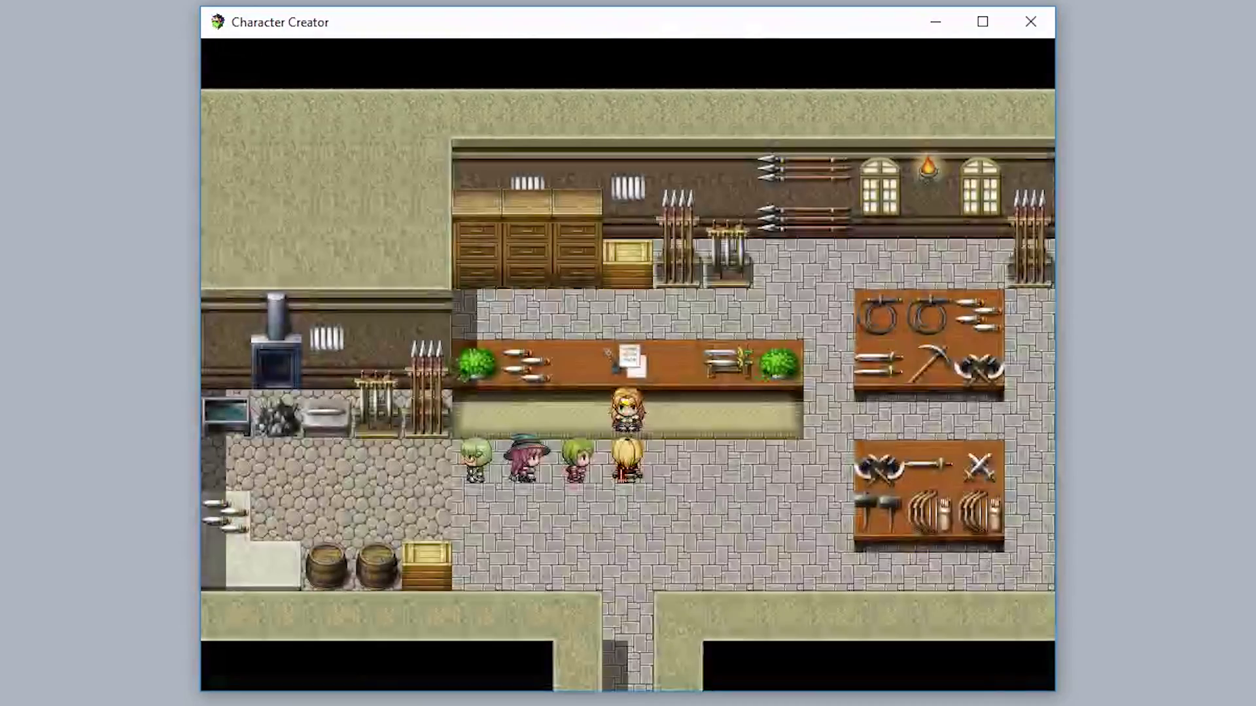
Walk the party around the shop and open the game menu to check the custom character's sprite and face
{"action": "key", "text": "Down"}
{"action": "key", "text": "Left"}
{"action": "key", "text": "Up"}
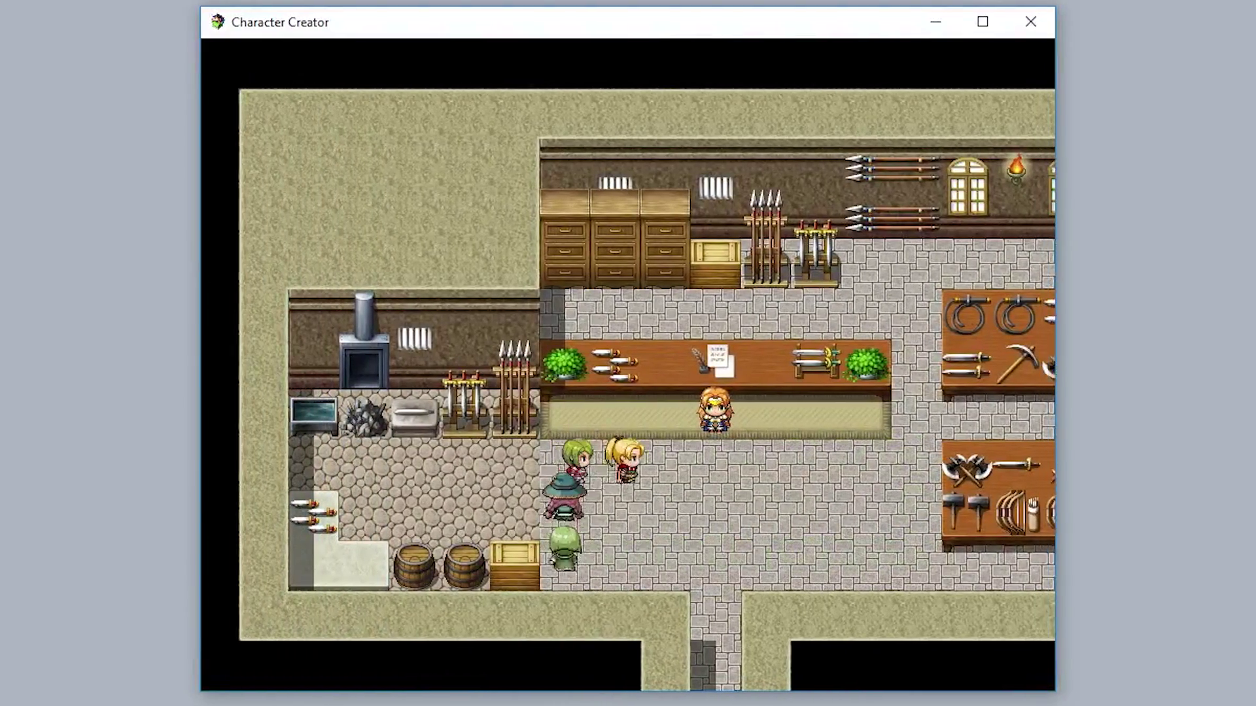
{"action": "key", "text": "Right"}
{"action": "key", "text": "Escape"}
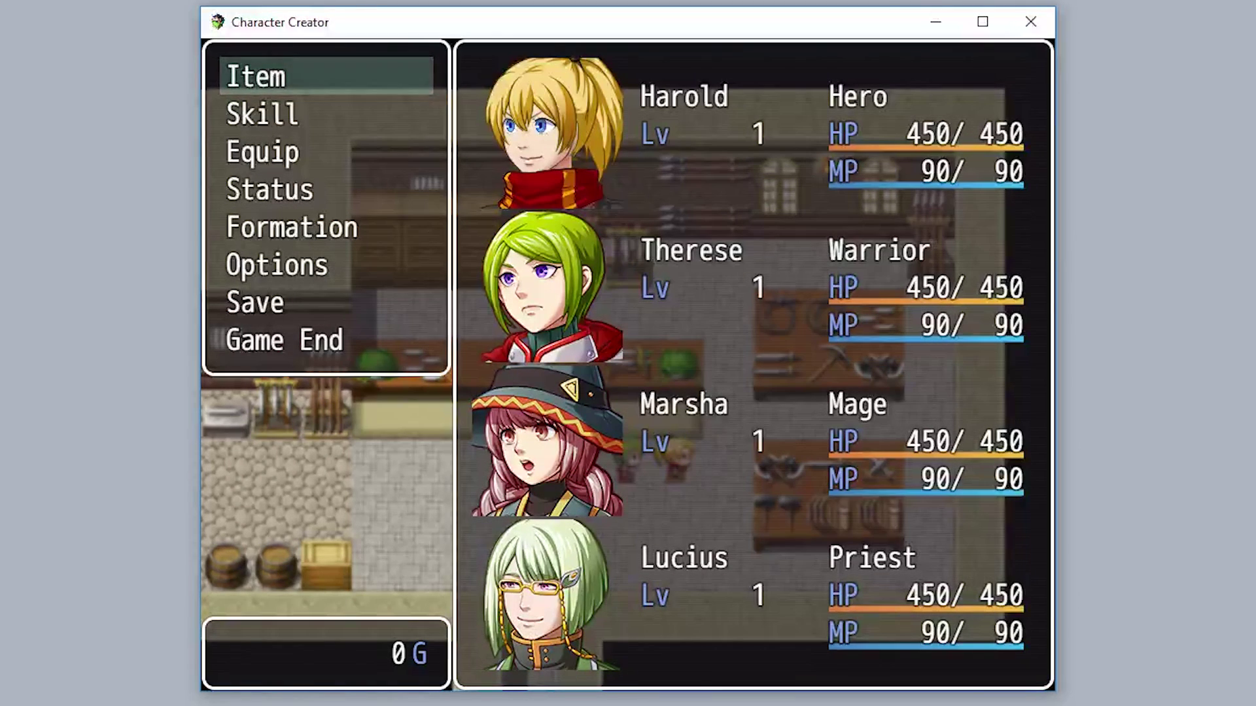
Close the game menu, reopen the character creator from the shop map and leave it through the save confirmation
{"action": "key", "text": "Escape"}
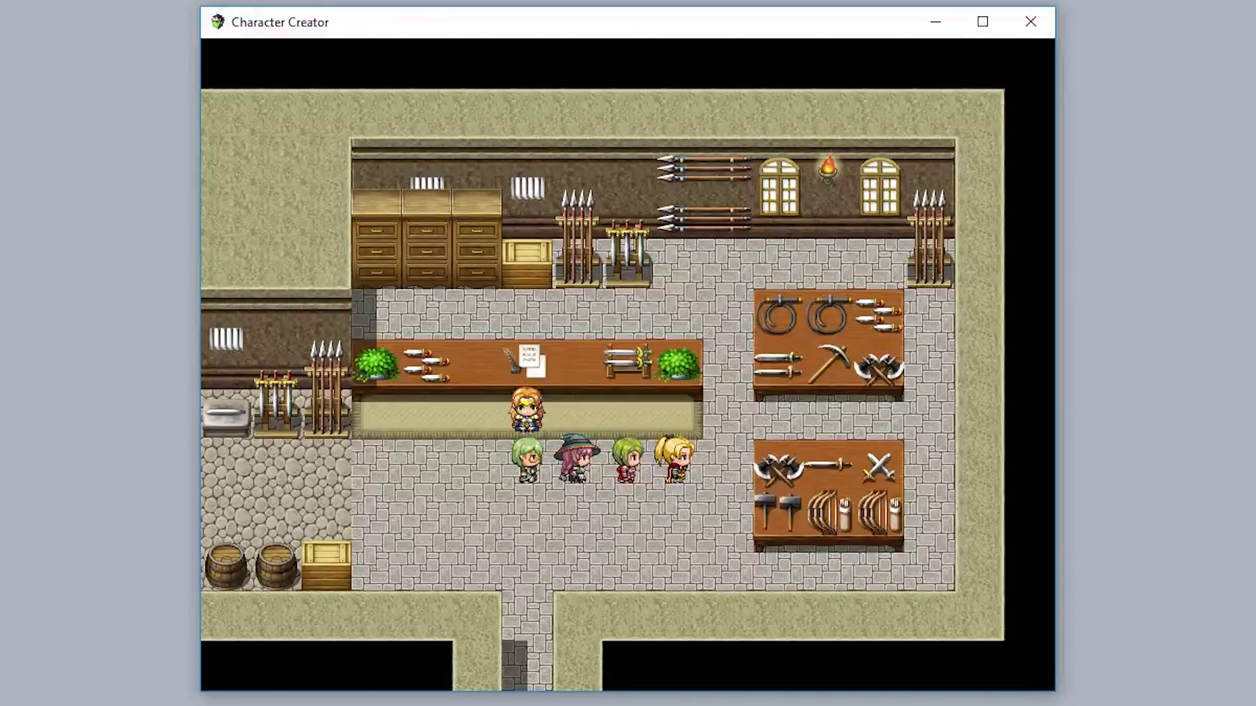
{"action": "key", "text": "Left"}
{"action": "key", "text": "Return"}
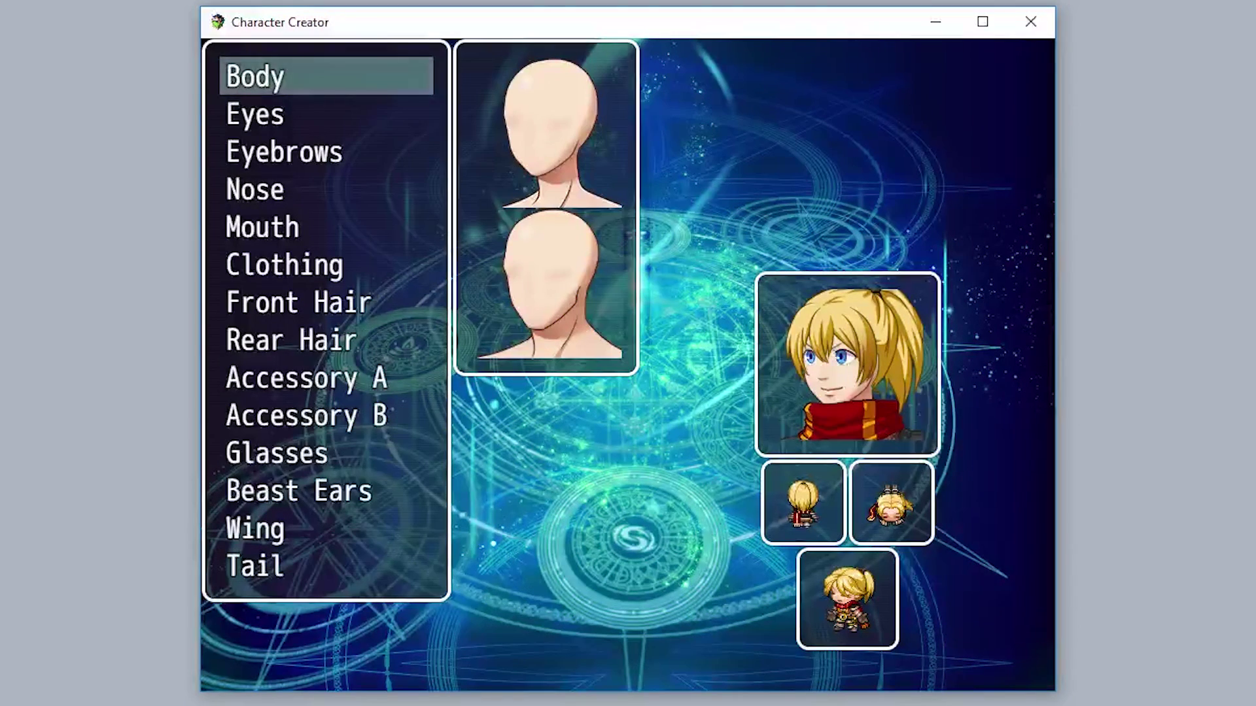
{"action": "key", "text": "Escape"}
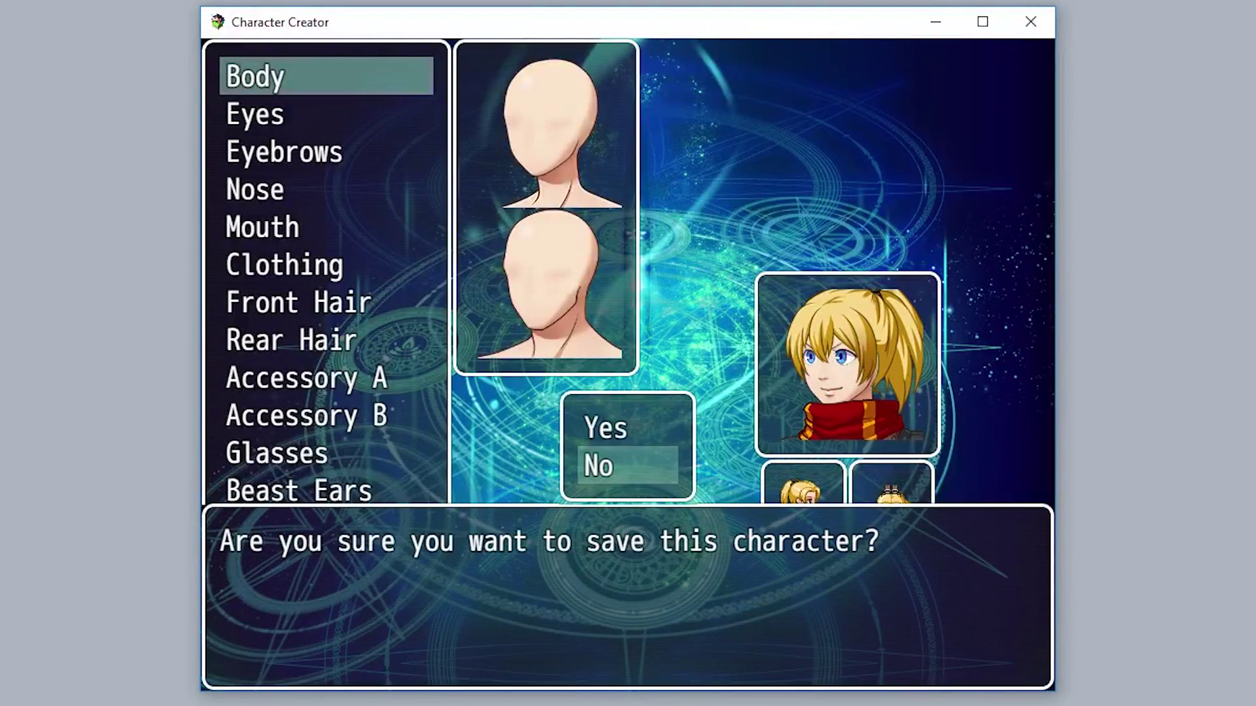
{"action": "key", "text": "Return"}
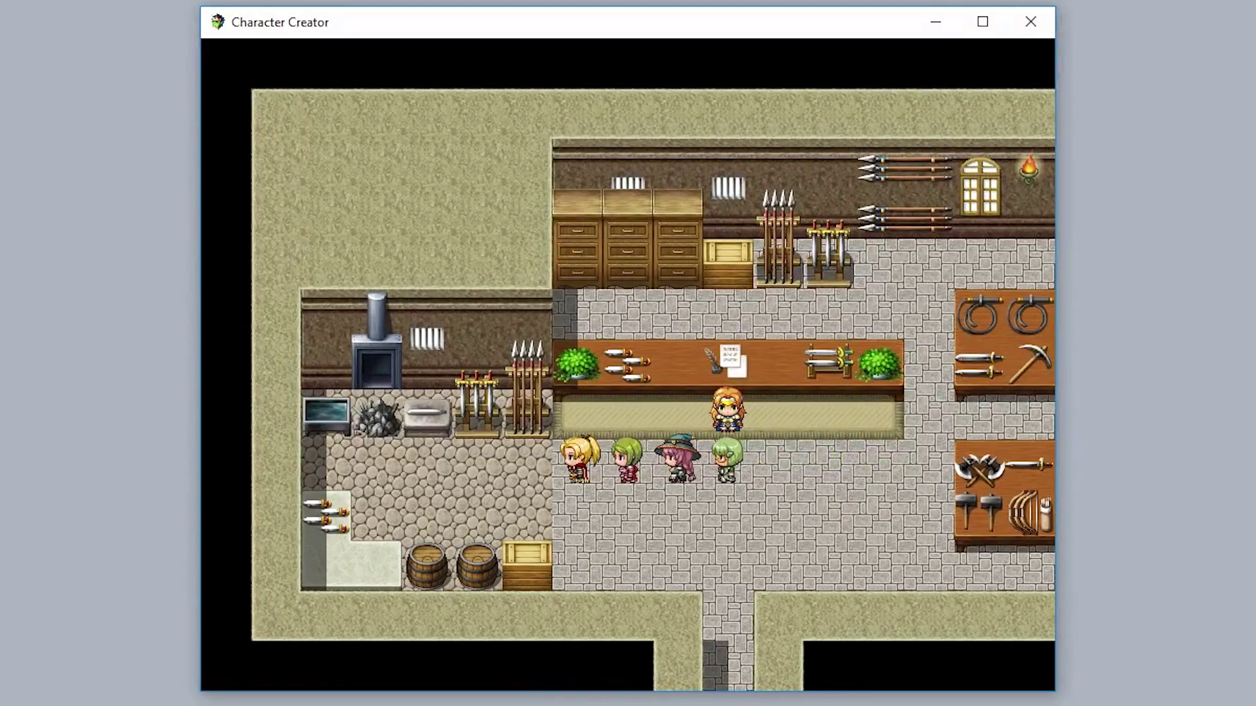
Walk the party around the shop counter to check the custom character's walking sprite in every direction
{"action": "key", "text": "Right"}
{"action": "key", "text": "Down"}
{"action": "key", "text": "Left"}
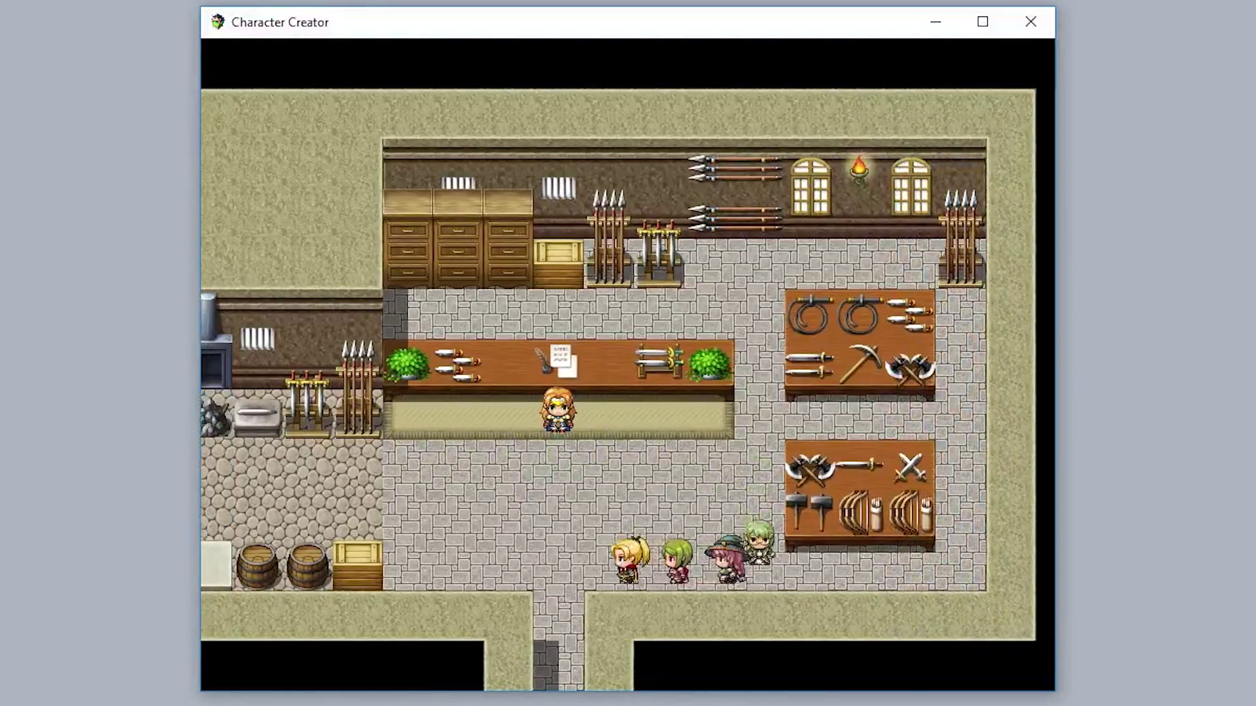
{"action": "key", "text": "Up"}
{"action": "key", "text": "Right"}
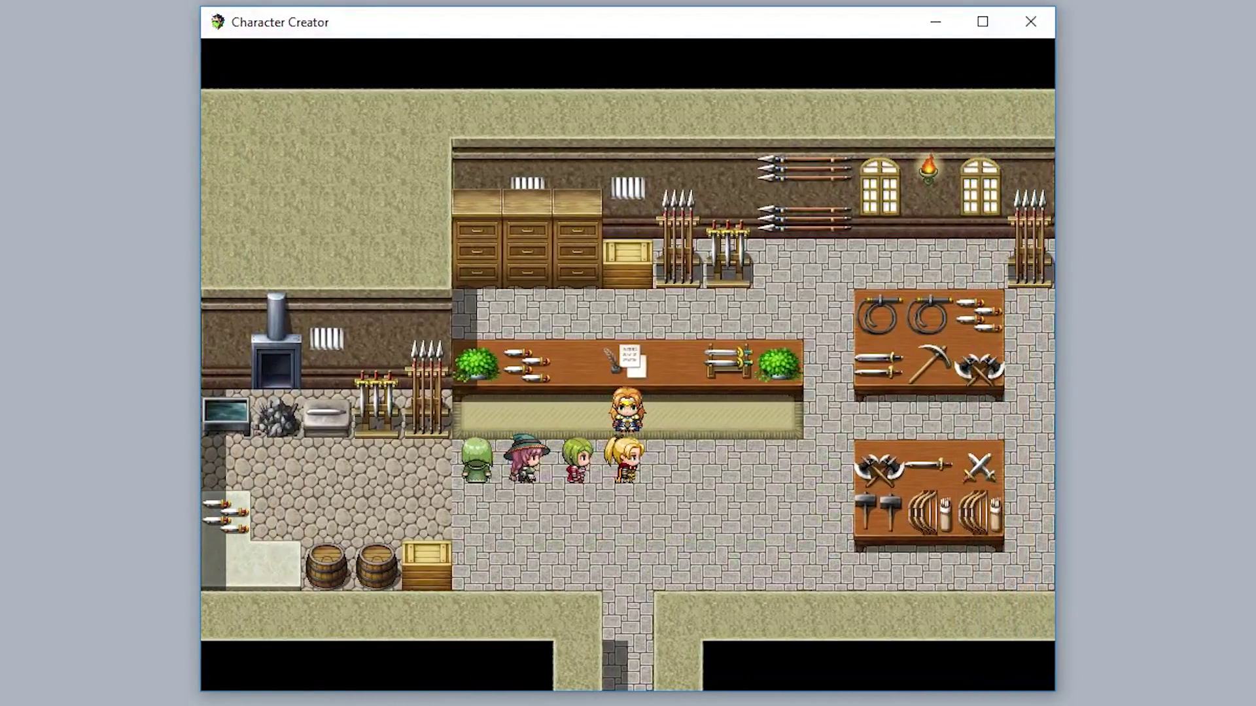
{"action": "key", "text": "Left"}
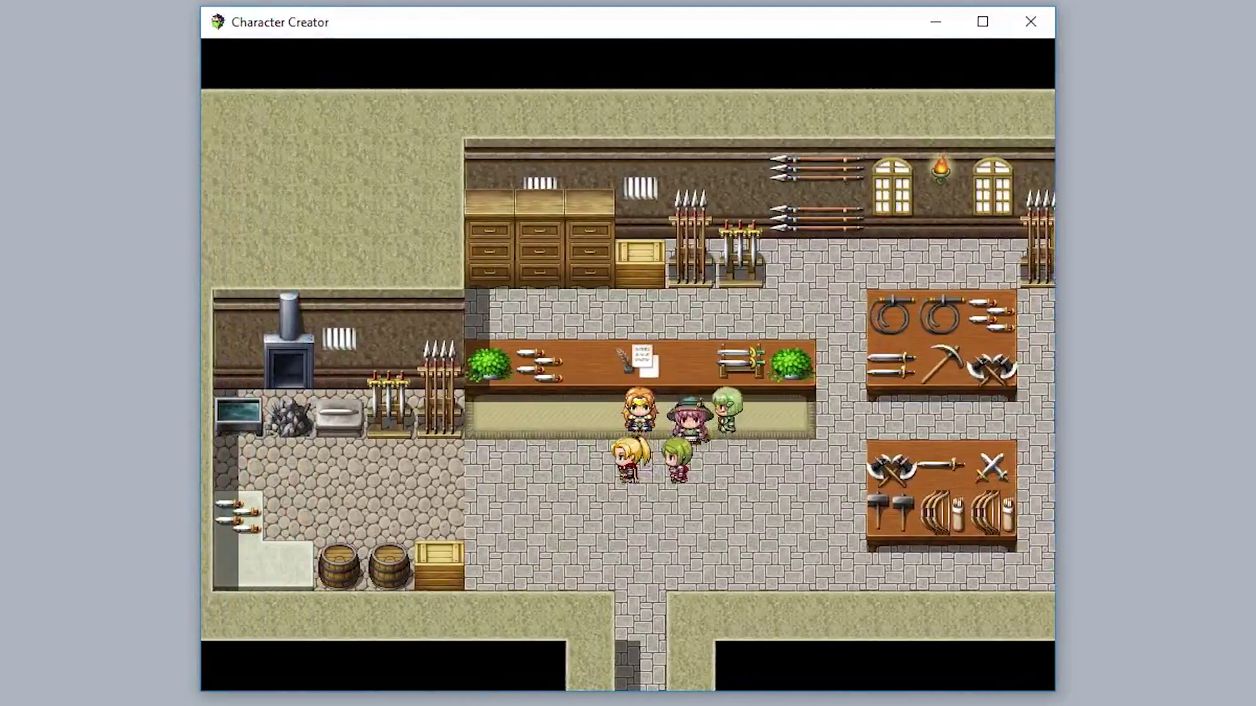
{"action": "key", "text": "Right"}
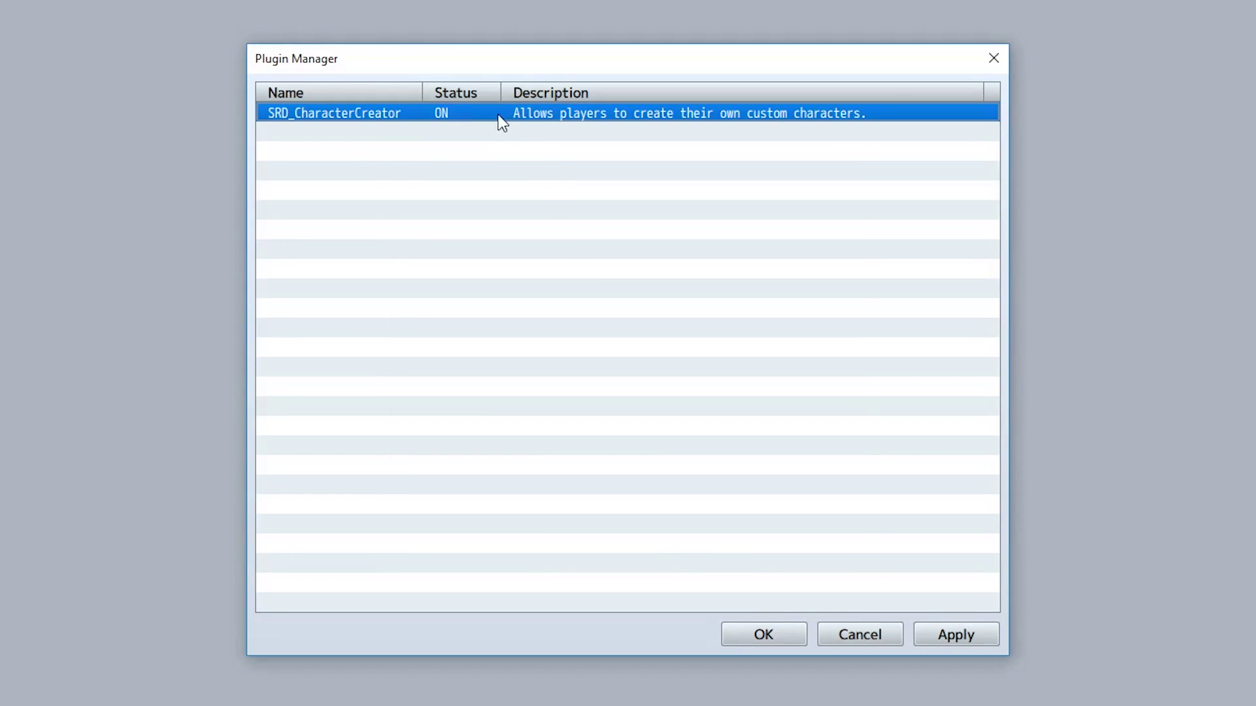
Open the Wait for Loading parameter of the SRD_CharacterCreator plugin in the Plugin Manager
{"action": "double_click", "coordinate": [501, 117]}
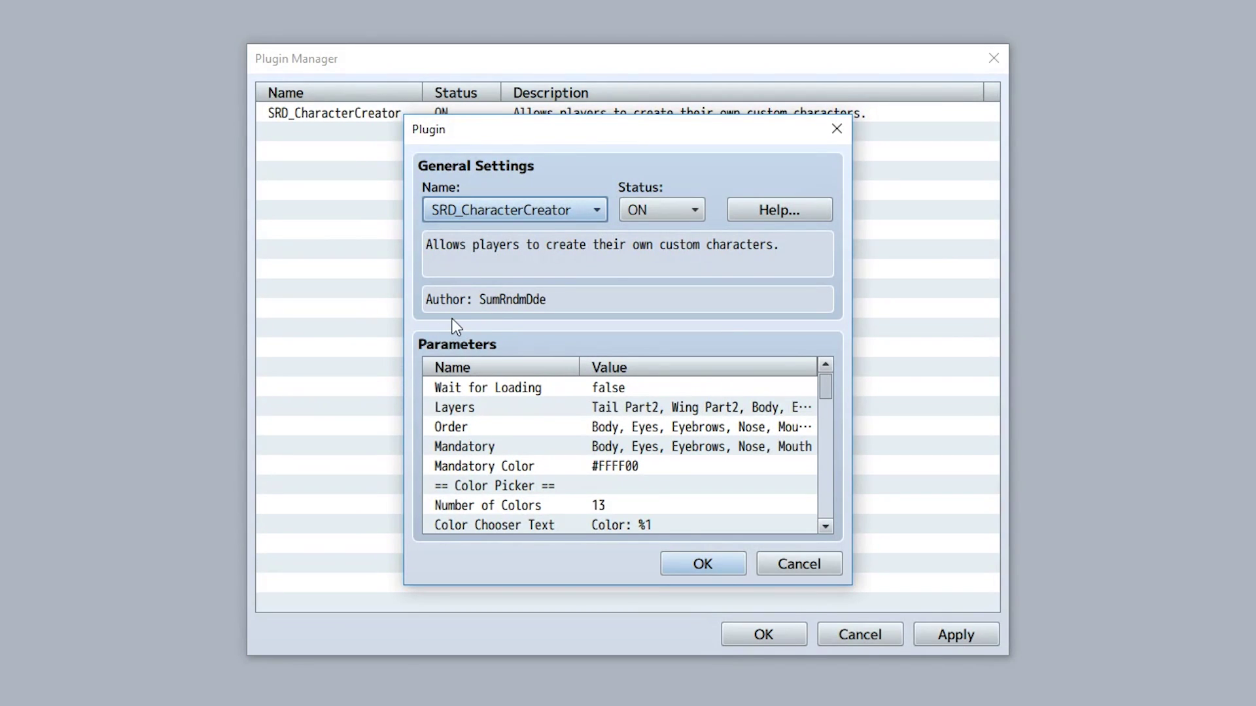
{"action": "double_click", "coordinate": [572, 387]}
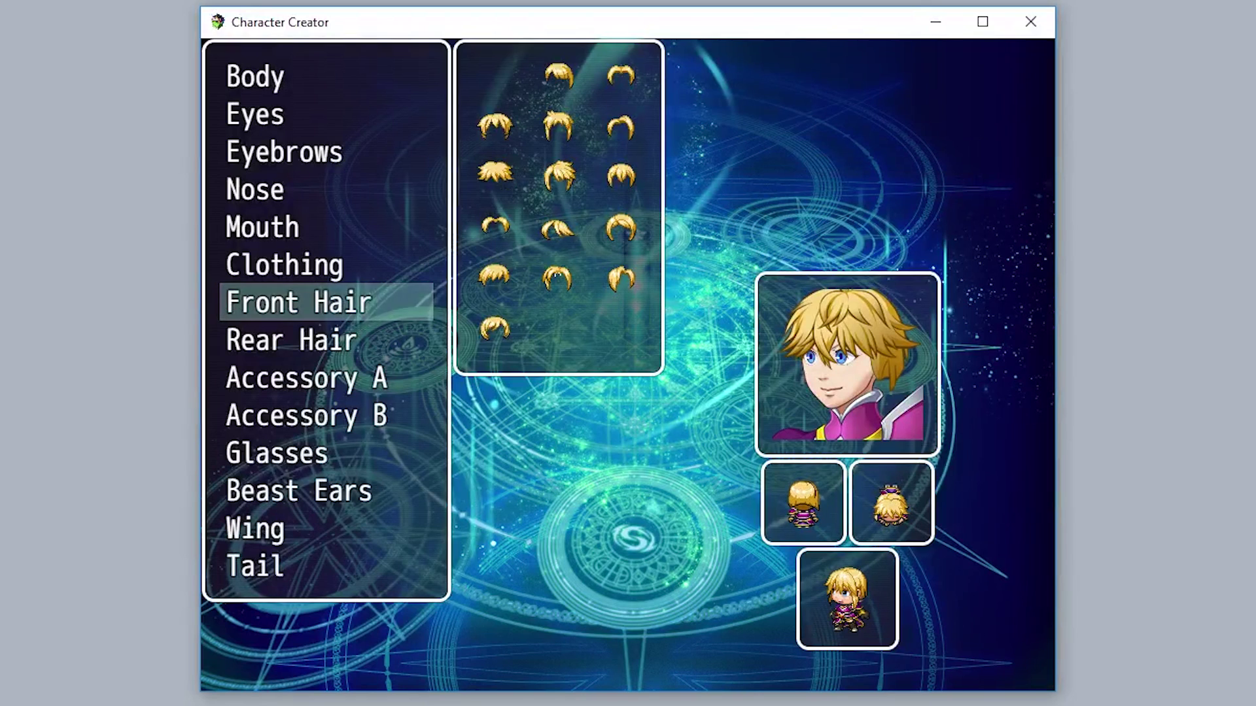
In the running game, give the character the front hair from the second column of the fourth row in Color 1
{"action": "key", "text": "Down"}
{"action": "key", "text": "Down"}
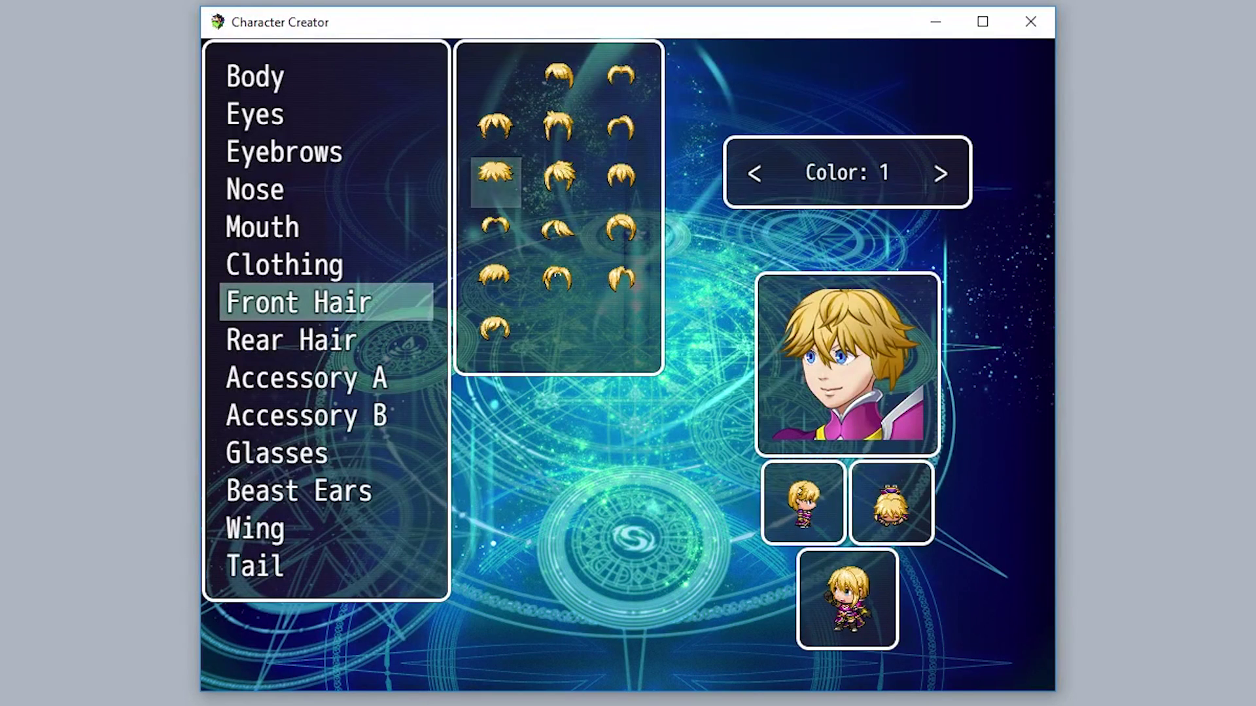
{"action": "key", "text": "Down"}
{"action": "key", "text": "Right"}
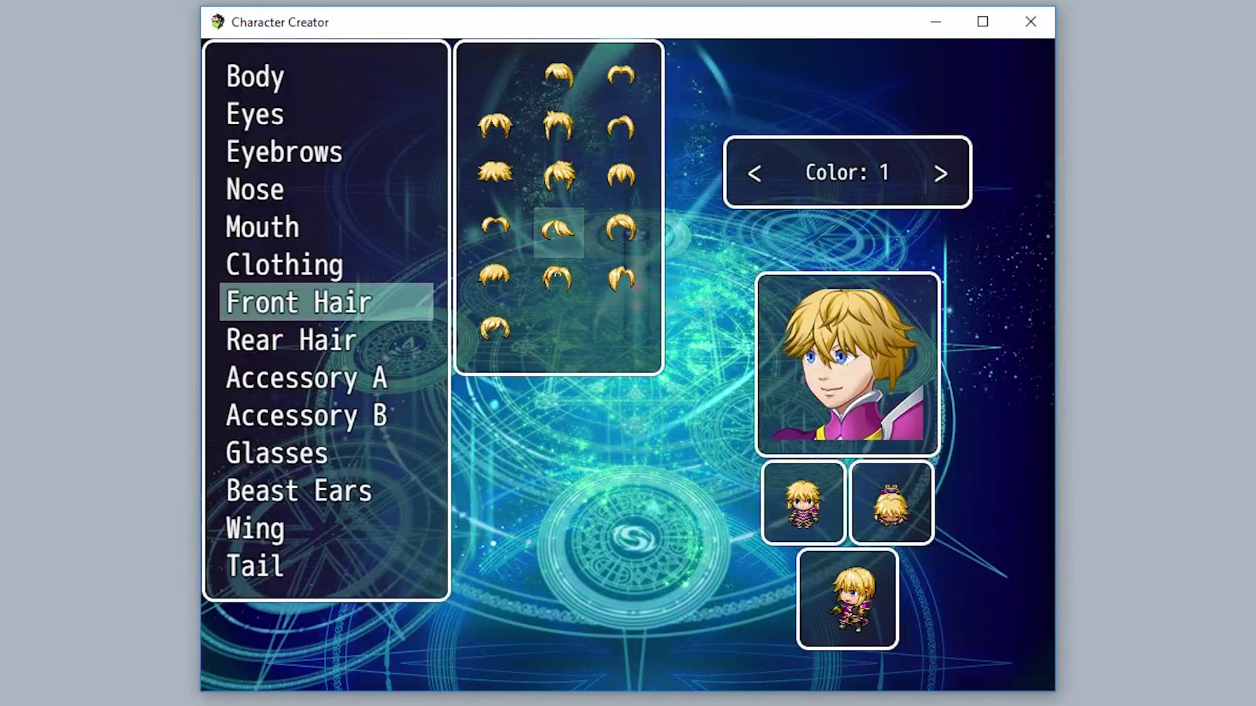
{"action": "key", "text": "Return"}
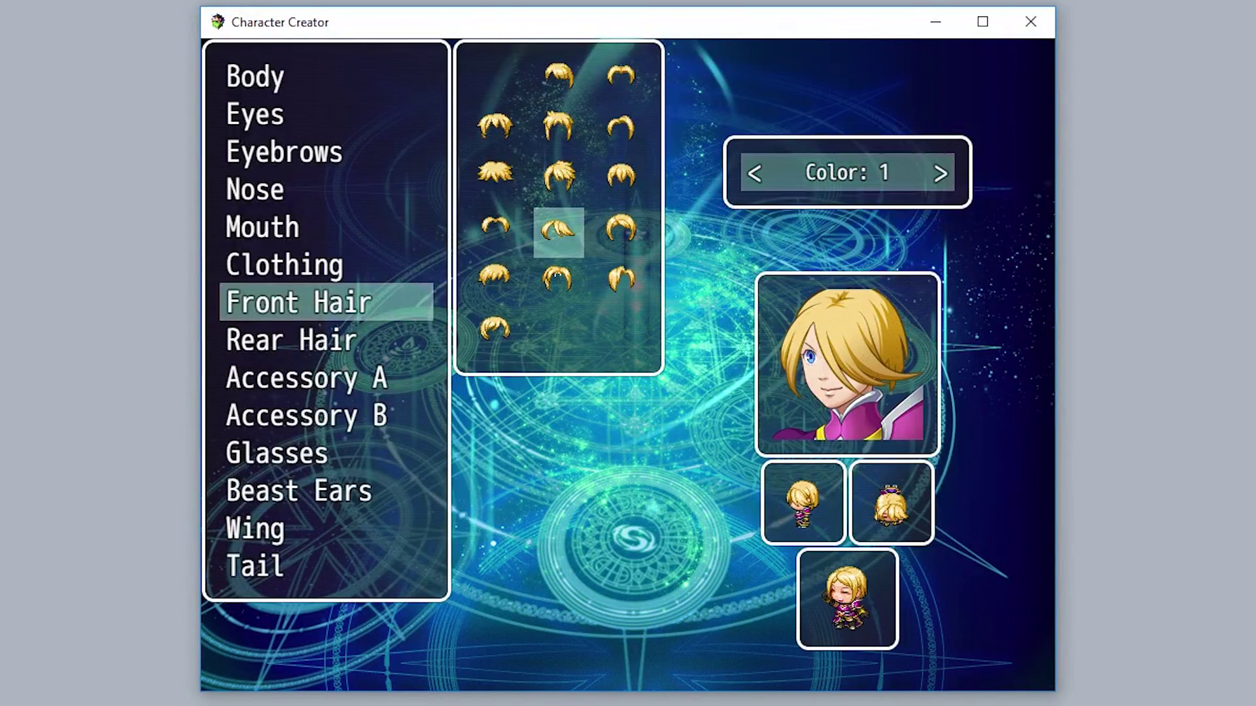
Preview the front hair in the other colors up to Color 12 and step back through them
{"action": "key", "text": "Right"}
{"action": "key", "text": "Right"}
{"action": "key", "text": "Right"}
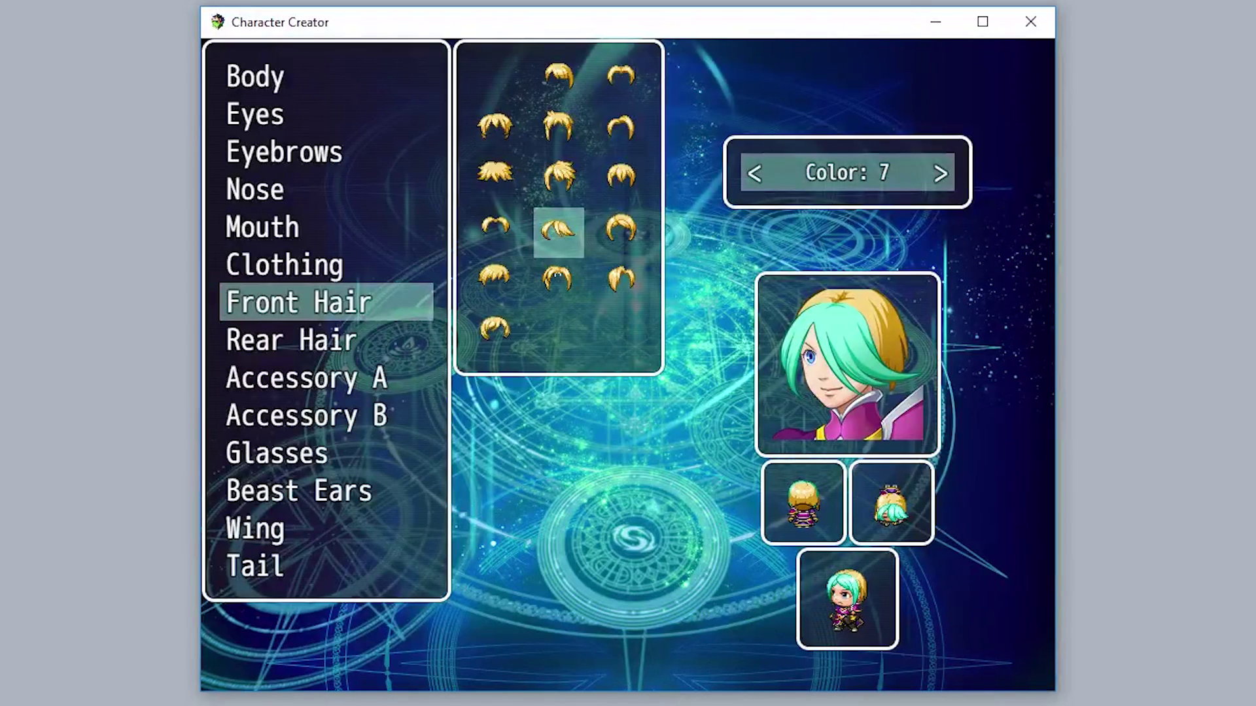
{"action": "key", "text": "Right"}
{"action": "key", "text": "Right"}
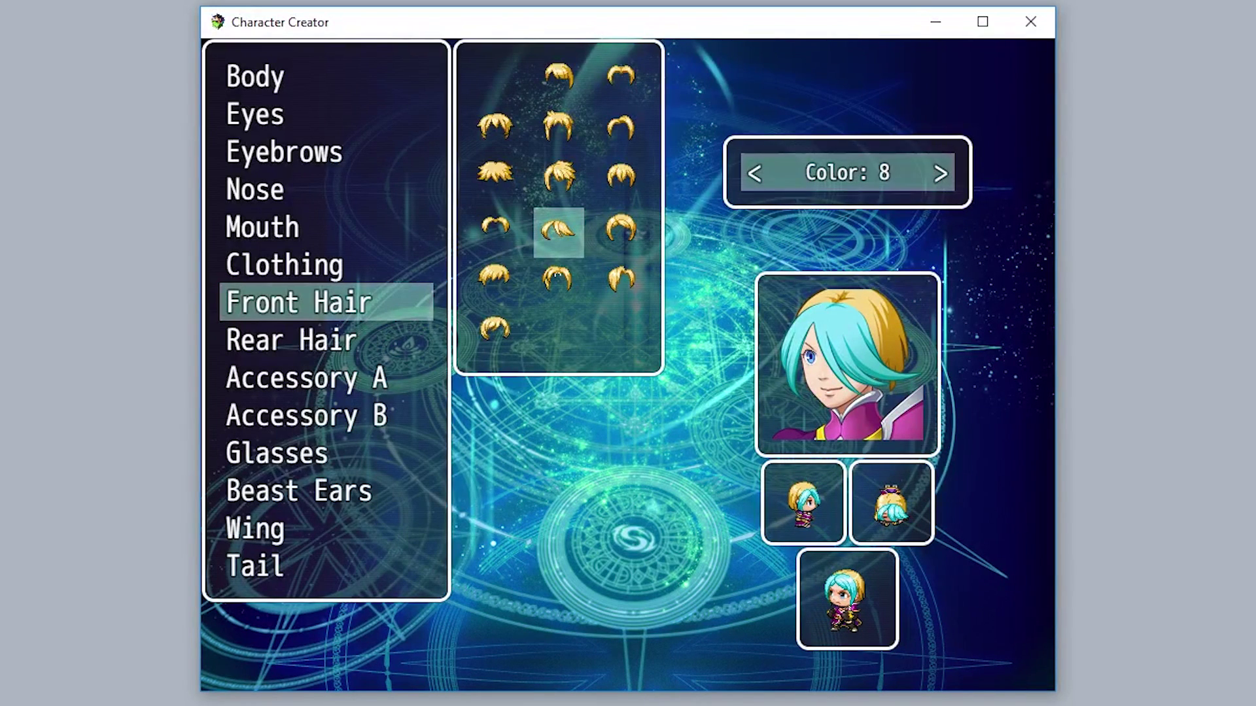
{"action": "key", "text": "Right"}
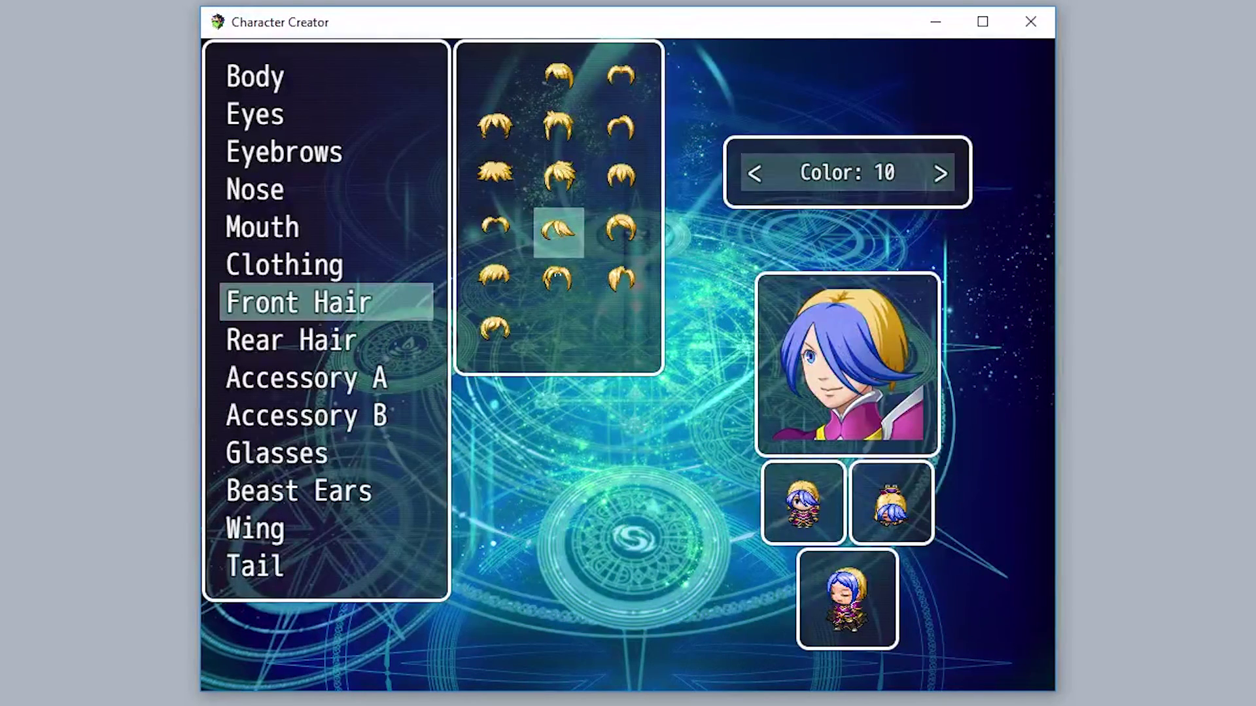
{"action": "key", "text": "Right"}
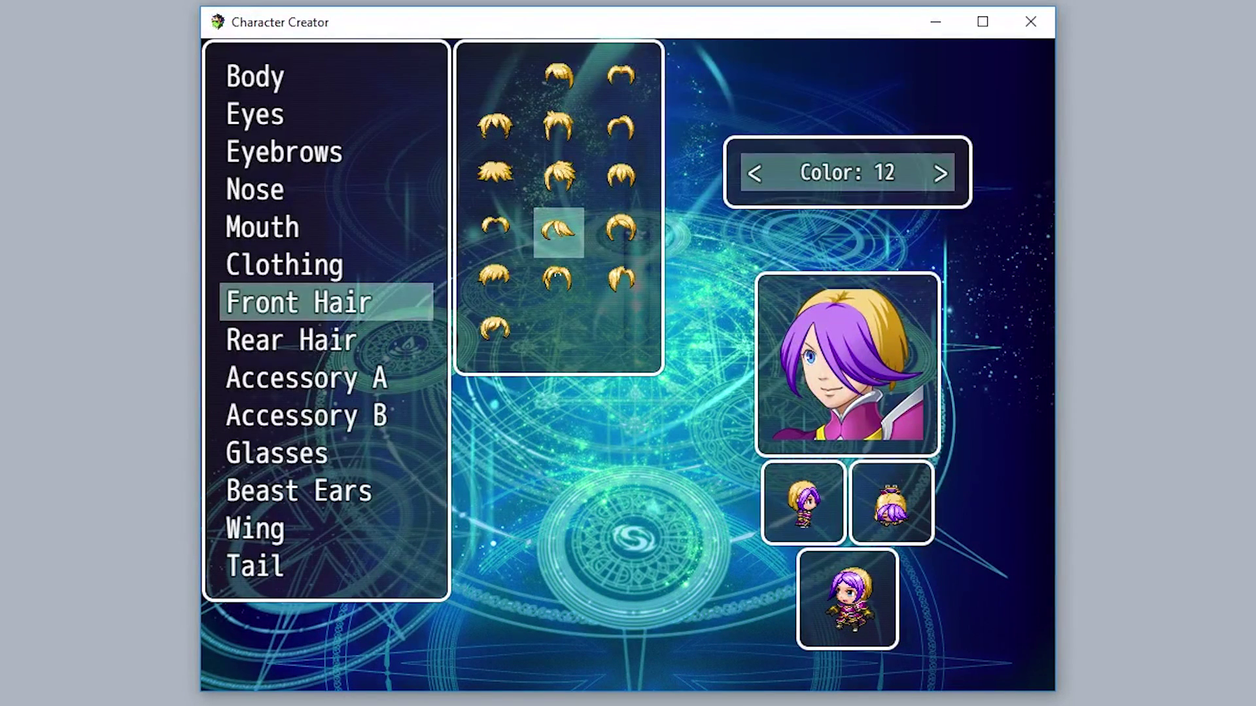
{"action": "key", "text": "Left"}
{"action": "key", "text": "Left"}
{"action": "key", "text": "Left"}
{"action": "key", "text": "Left"}
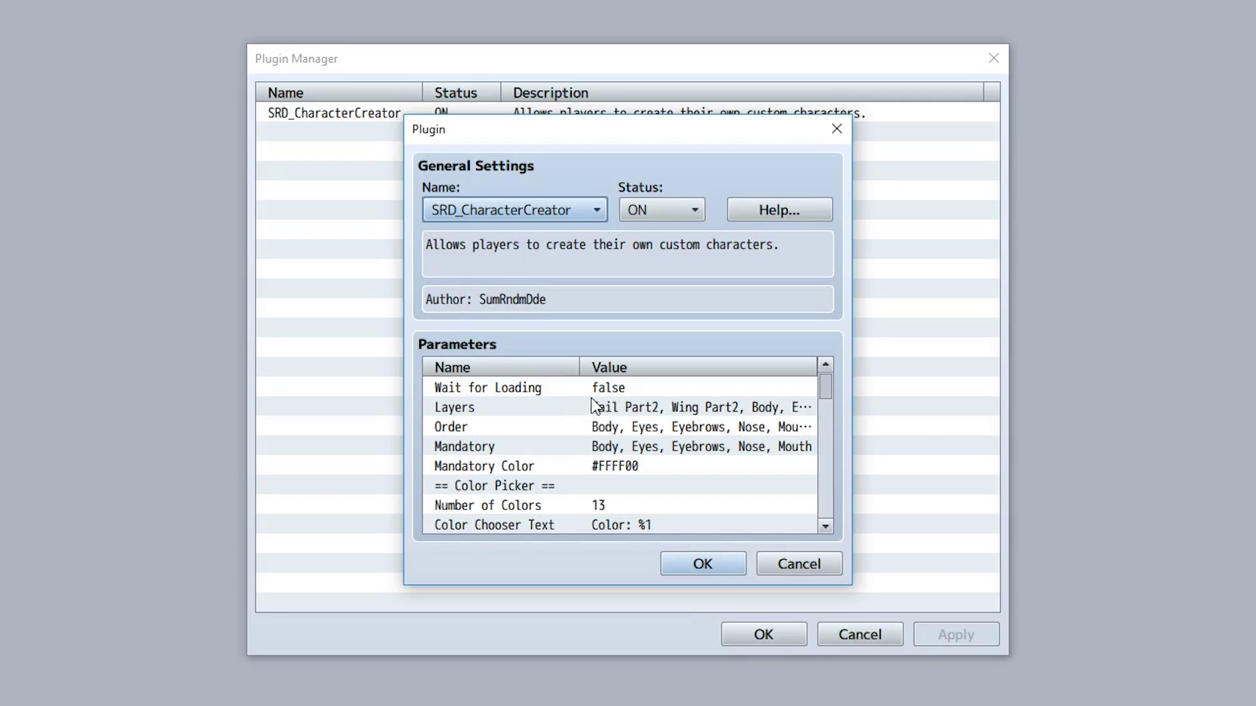
Set the plugin's Wait for Loading parameter to true and confirm the plugin settings
{"action": "double_click", "coordinate": [598, 402]}
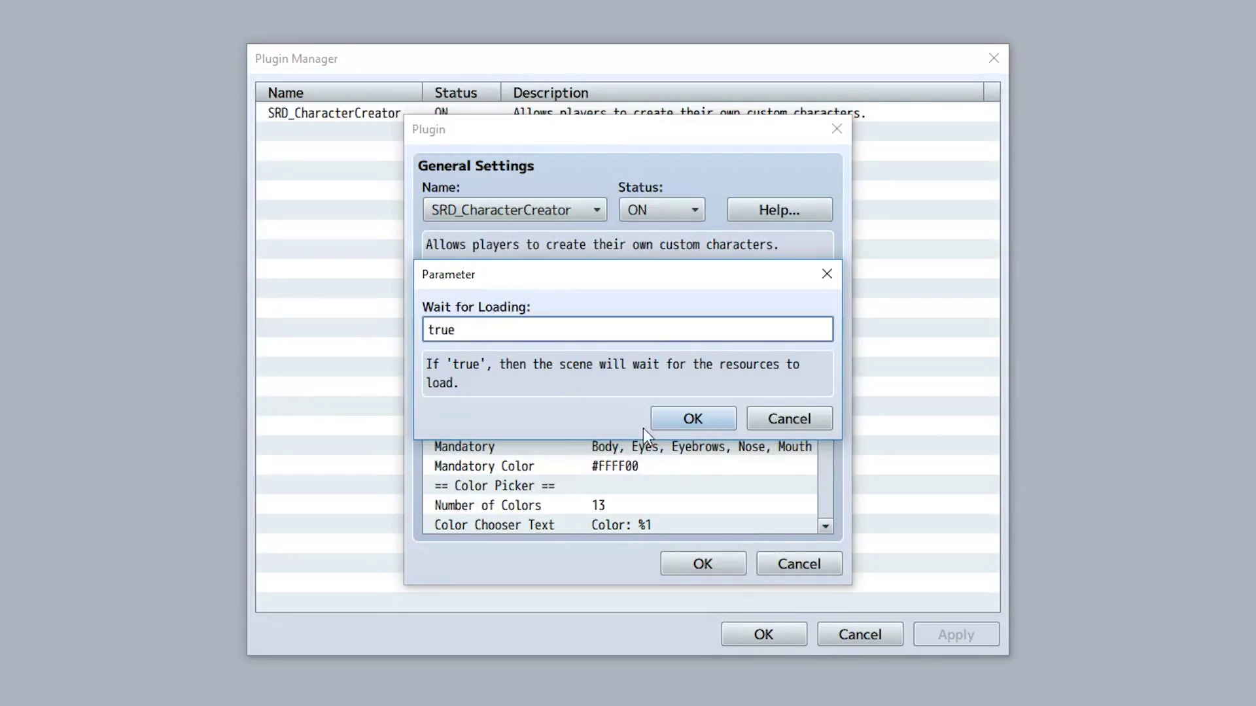
{"action": "left_click", "coordinate": [693, 418]}
{"action": "left_click", "coordinate": [702, 563]}
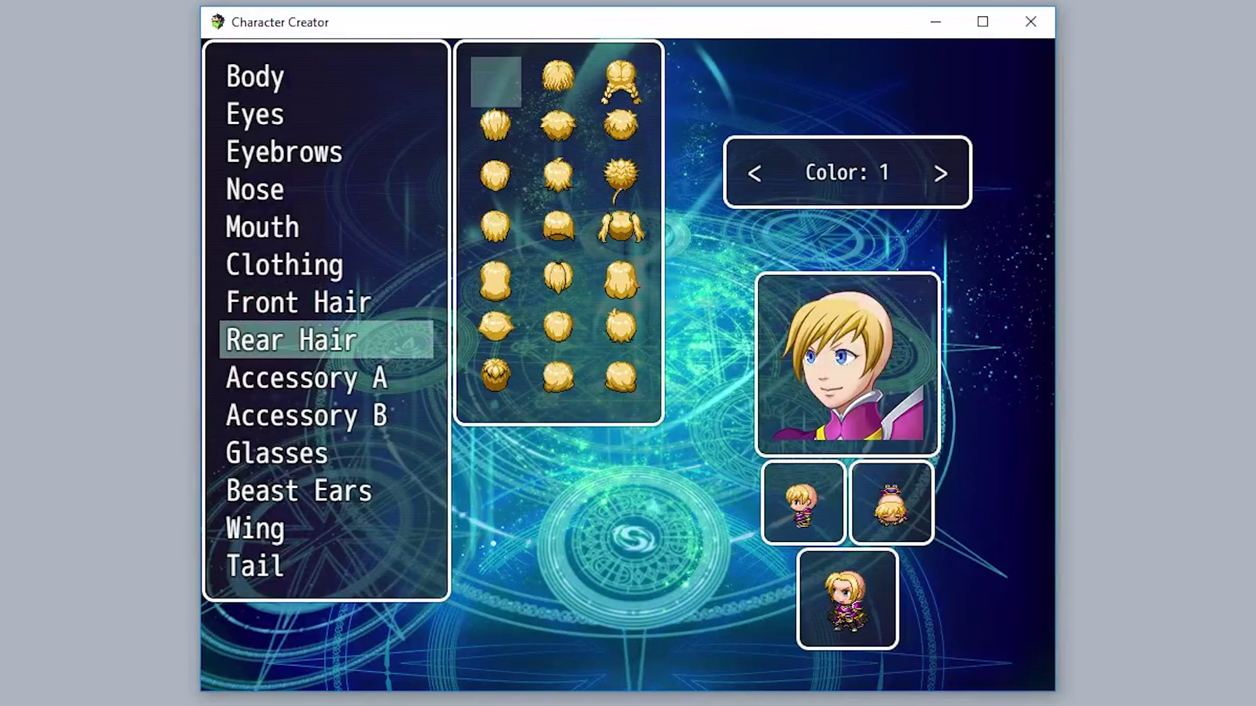
In the running game, give the character the rear hair from the first column of the fourth row in Color 1
{"action": "key", "text": "Down"}
{"action": "key", "text": "Down"}
{"action": "key", "text": "Down"}
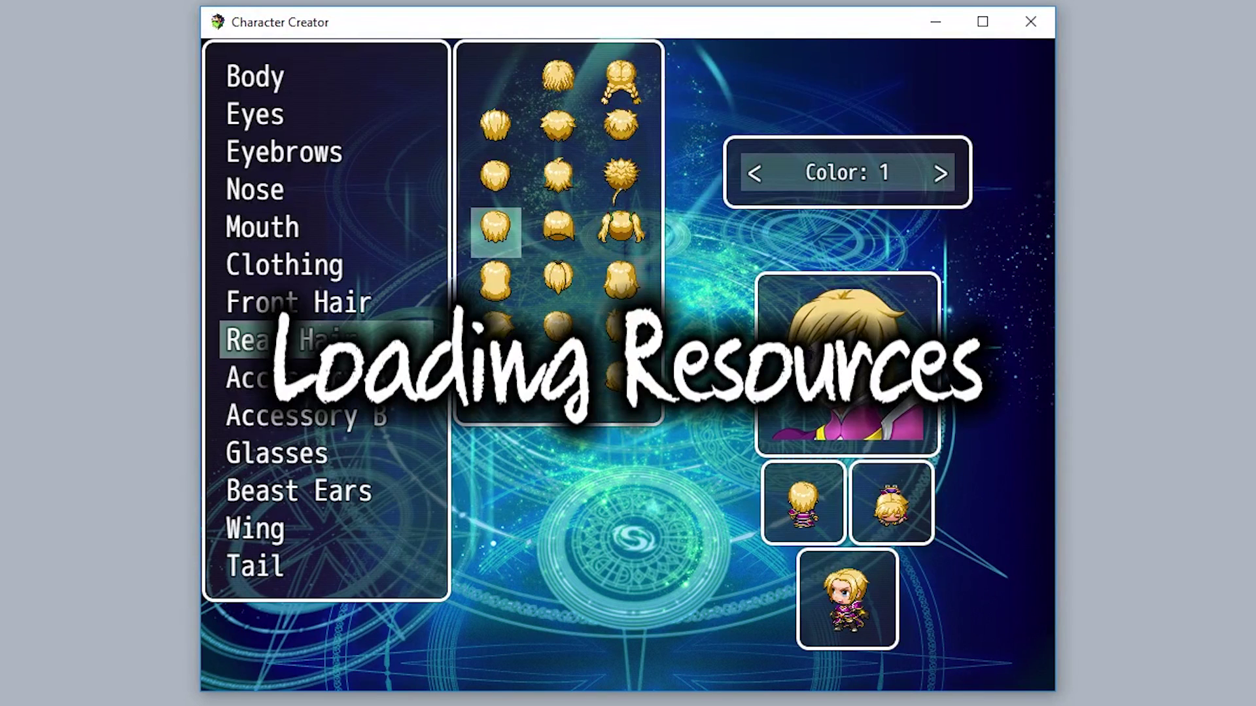
Change the rear hair color step by step to Color 13
{"action": "key", "text": "Right"}
{"action": "key", "text": "Right"}
{"action": "key", "text": "Right"}
{"action": "key", "text": "Right"}
{"action": "key", "text": "Right"}
{"action": "key", "text": "Right"}
{"action": "key", "text": "Right"}
{"action": "key", "text": "Right"}
{"action": "key", "text": "Right"}
{"action": "key", "text": "Right"}
{"action": "key", "text": "Right"}
{"action": "key", "text": "Right"}
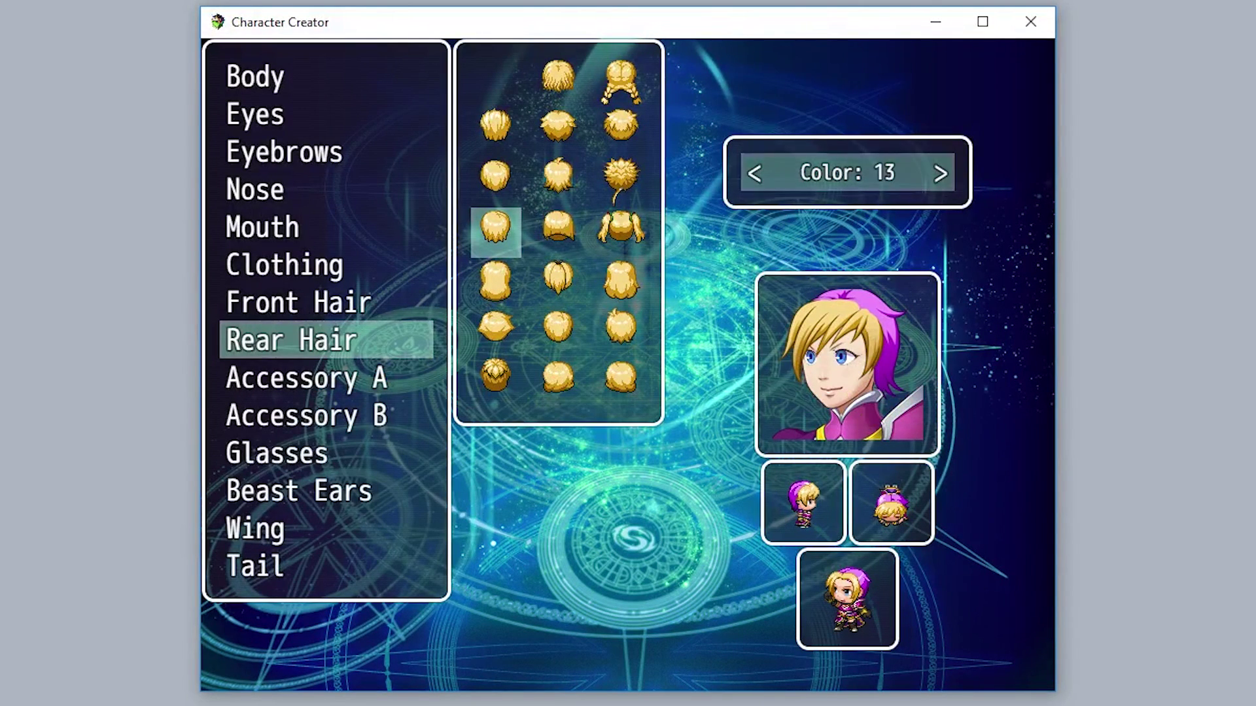
Return the rear hair to Color 1 and go back to the section list
{"action": "key", "text": "Left"}
{"action": "key", "text": "Left"}
{"action": "key", "text": "Left"}
{"action": "key", "text": "Left"}
{"action": "key", "text": "Left"}
{"action": "key", "text": "Left"}
{"action": "key", "text": "Left"}
{"action": "key", "text": "Left"}
{"action": "key", "text": "Left"}
{"action": "key", "text": "Left"}
{"action": "key", "text": "Left"}
{"action": "key", "text": "Left"}
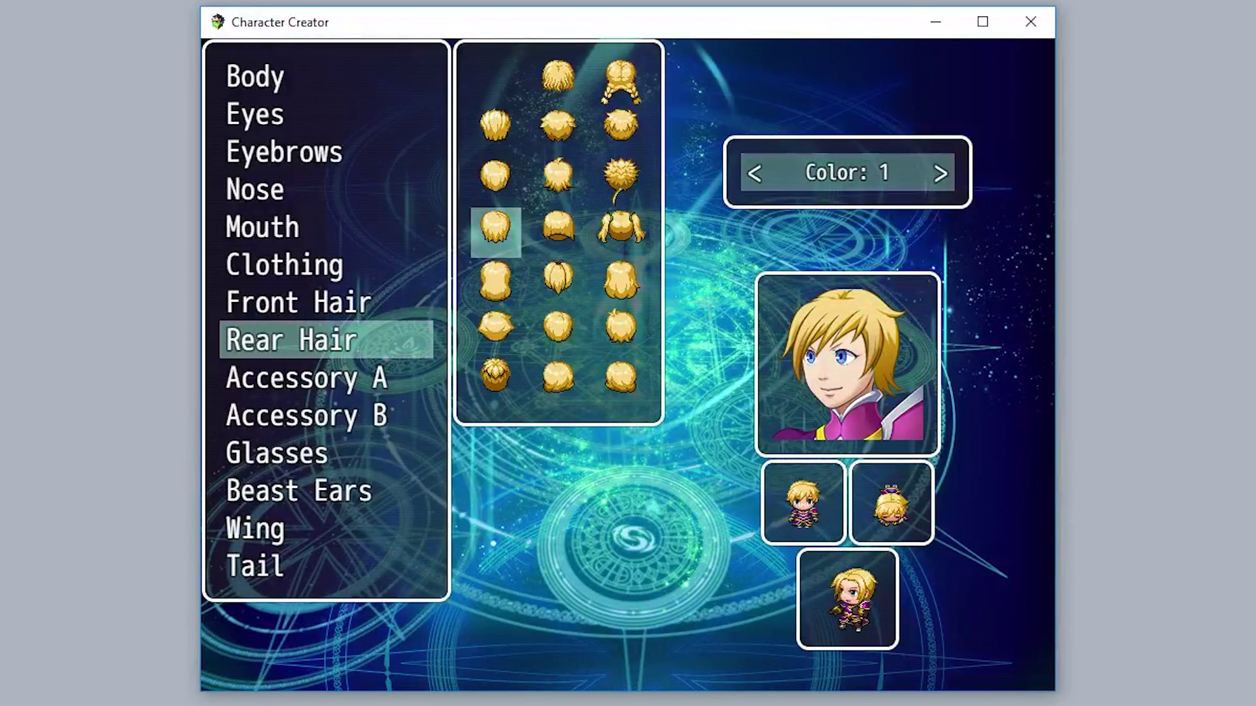
{"action": "key", "text": "Escape"}
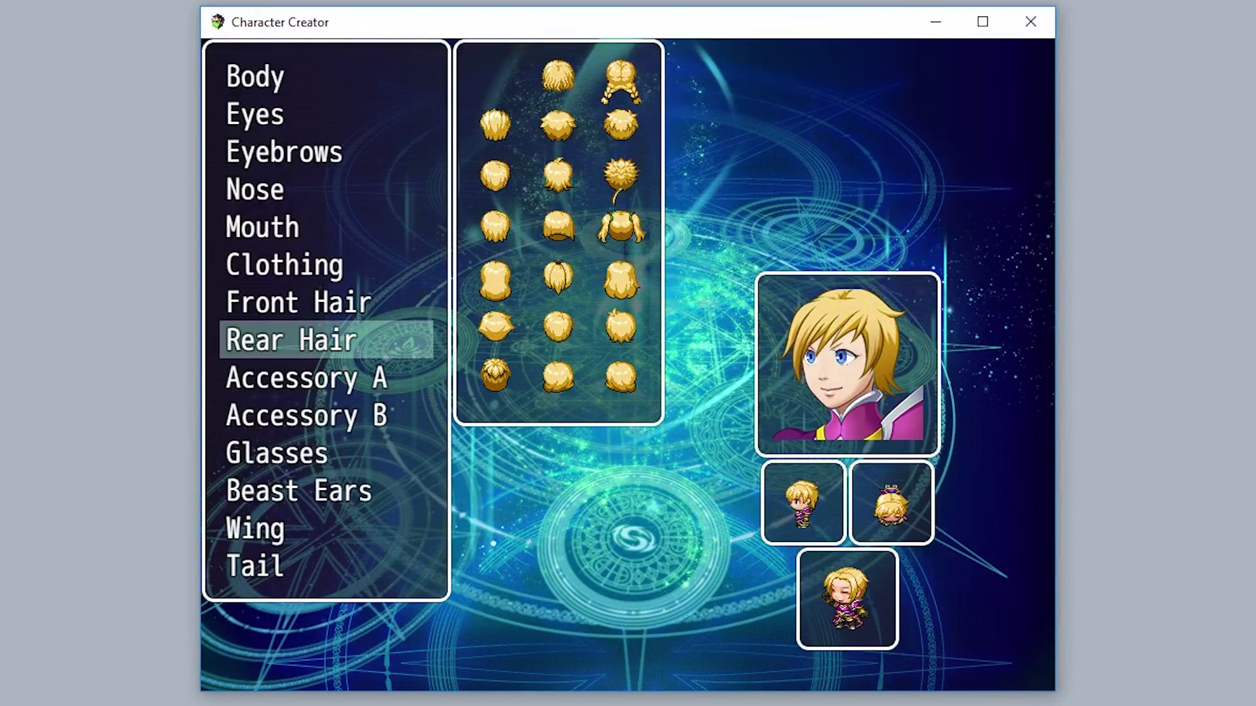
{"action": "key", "text": "Up"}
{"action": "key", "text": "Up"}
{"action": "key", "text": "Up"}
{"action": "key", "text": "Up"}
{"action": "key", "text": "Up"}
{"action": "key", "text": "Return"}
{"action": "key", "text": "Down"}
{"action": "key", "text": "Down"}
{"action": "key", "text": "Return"}
{"action": "key", "text": "Escape"}
{"action": "key", "text": "Down"}
{"action": "key", "text": "Escape"}
Replace the character's front hair with the style in the second column of the fourth row, in Color 1
{"action": "key", "text": "Down"}
{"action": "key", "text": "Down"}
{"action": "key", "text": "Down"}
{"action": "key", "text": "Down"}
{"action": "key", "text": "Return"}
{"action": "key", "text": "Down"}
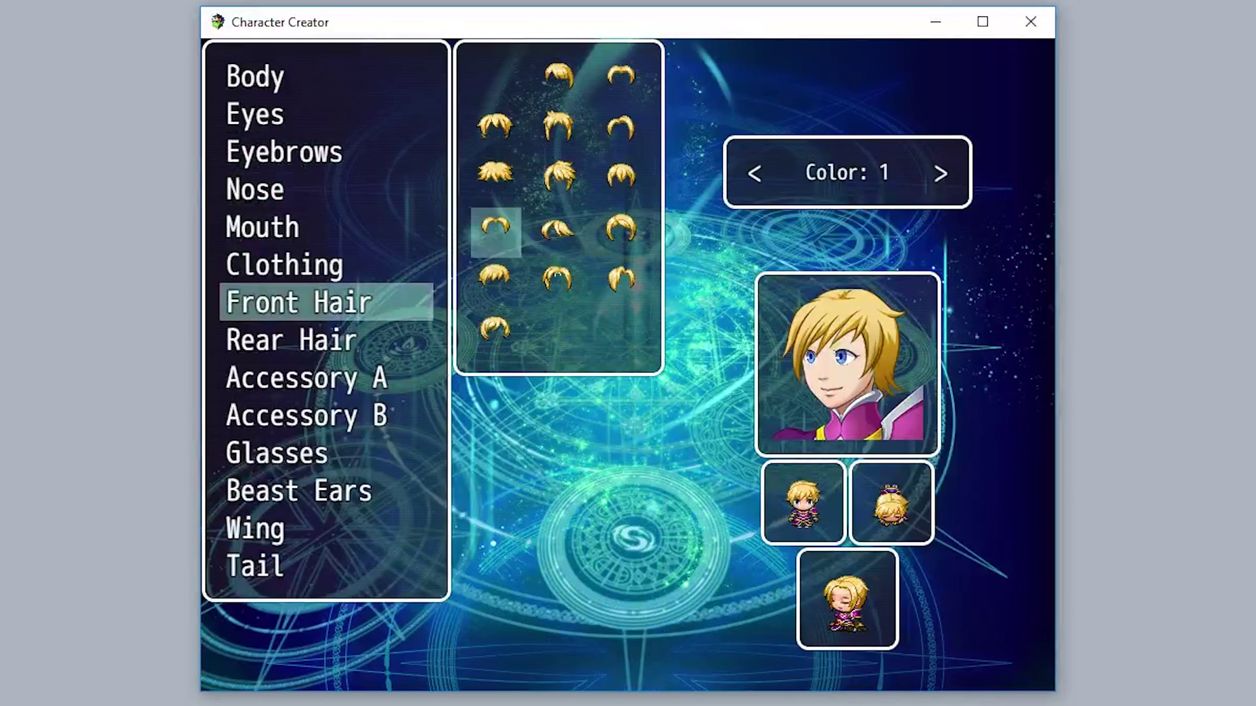
{"action": "key", "text": "Down"}
{"action": "key", "text": "Right"}
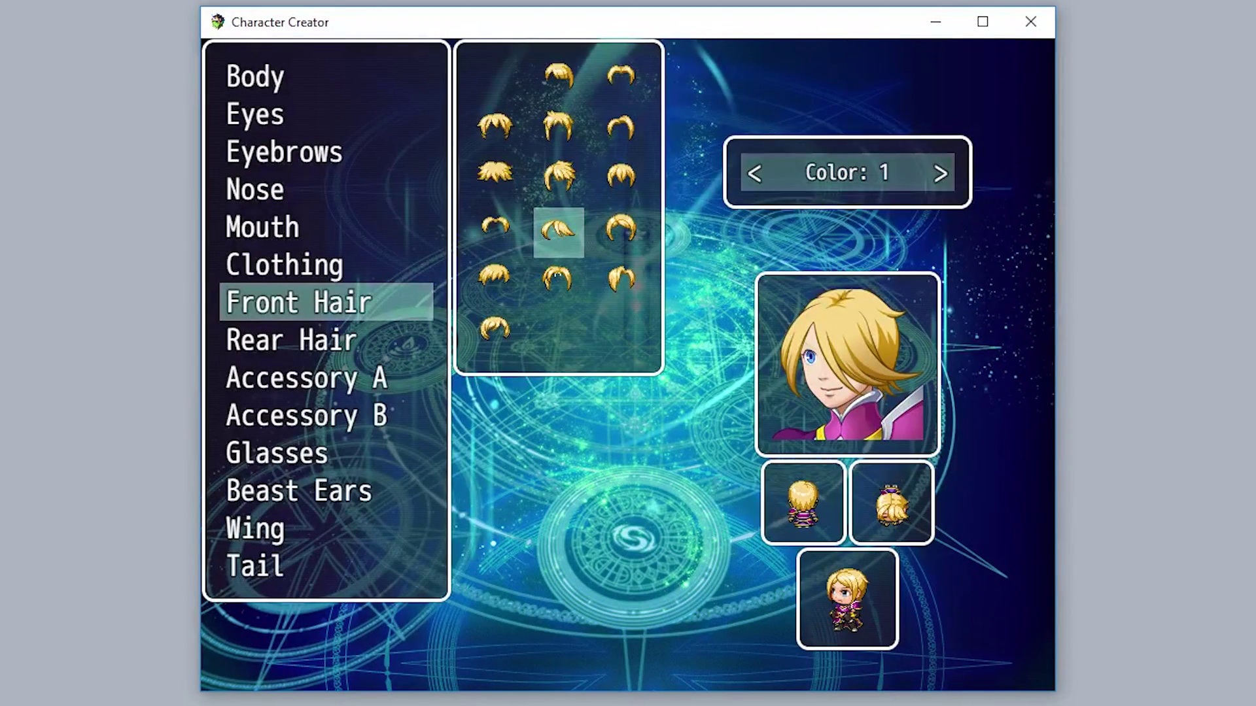
Preview the selected front hair in successive colors, continuing past Color 6
{"action": "key", "text": "Page_Down"}
{"action": "key", "text": "Page_Down"}
{"action": "key", "text": "Page_Down"}
{"action": "key", "text": "Page_Down"}
{"action": "key", "text": "Page_Down"}
{"action": "key", "text": "Page_Down"}
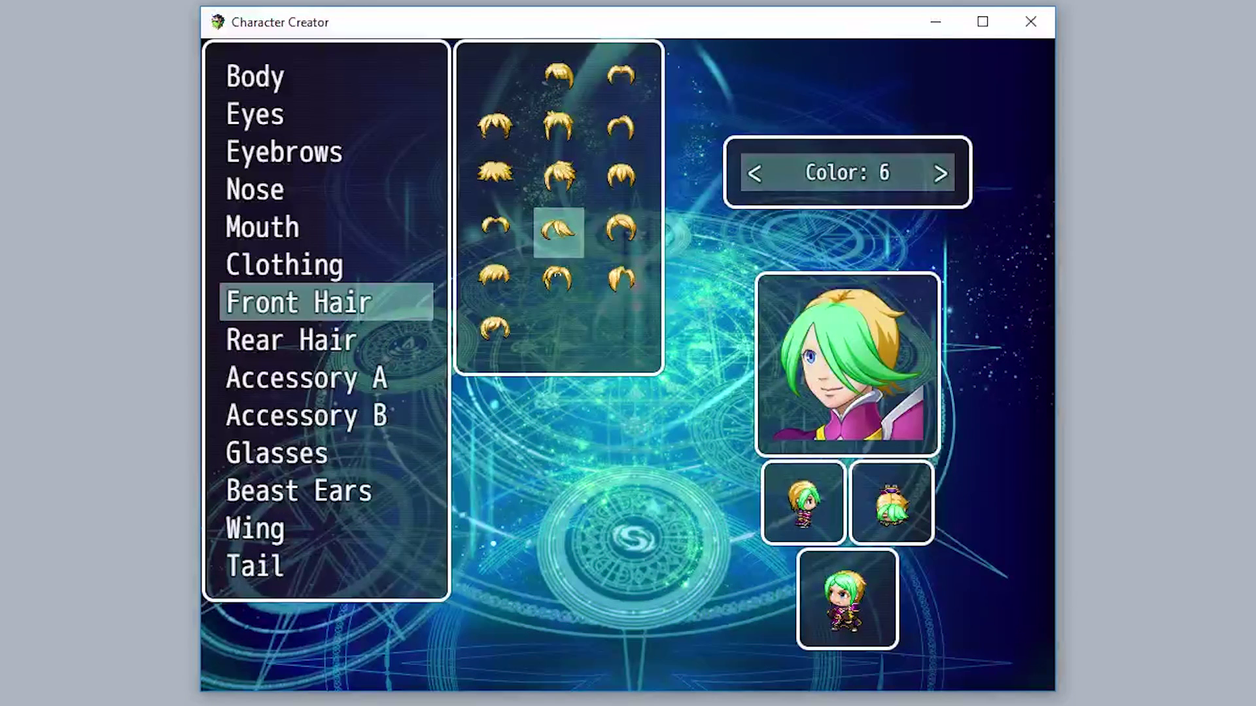
{"action": "key", "text": "Page_Down"}
{"action": "key", "text": "Page_Down"}
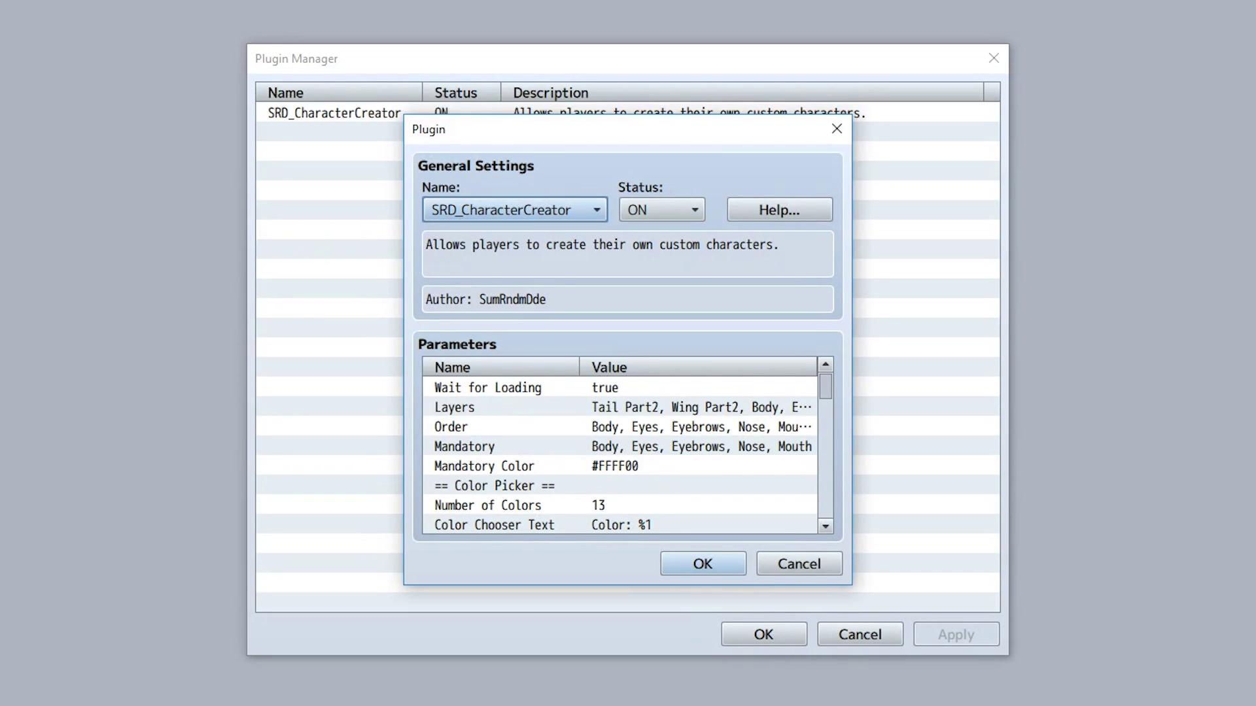
Append ", Tail Part1, Wing Part1" to the end of the plugin's Layers parameter
{"action": "left_click", "coordinate": [622, 406]}
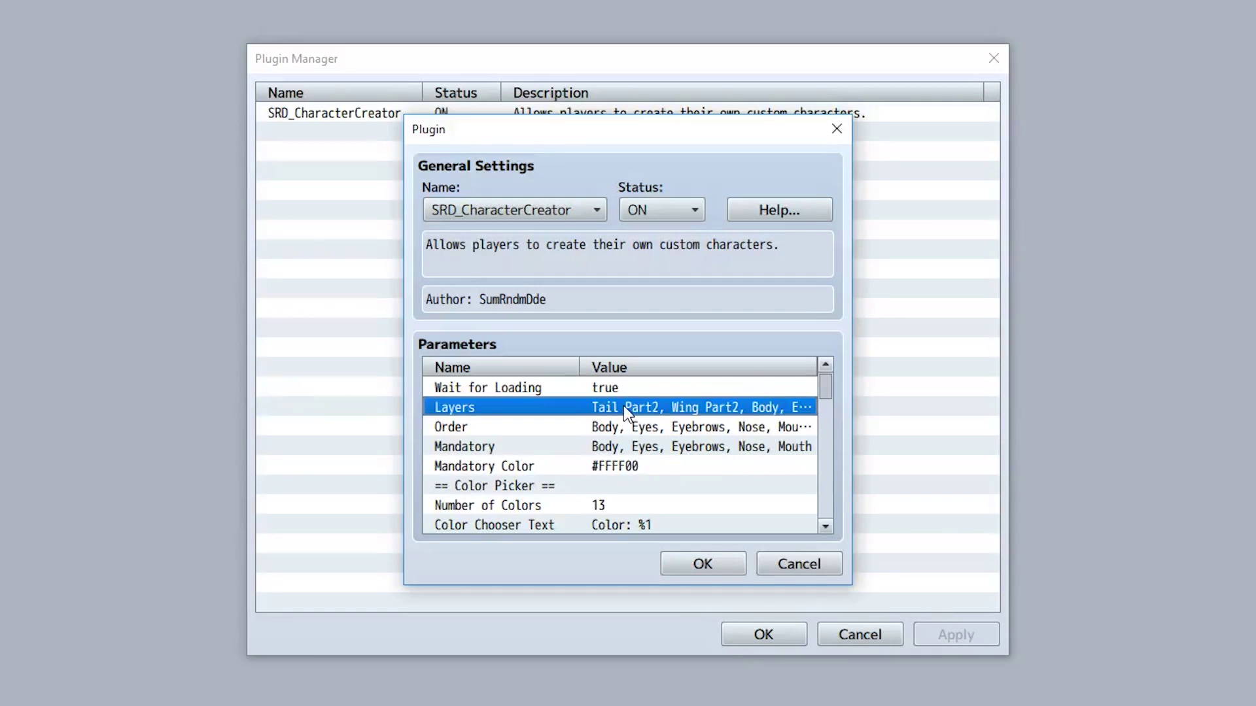
{"action": "left_click", "coordinate": [631, 428]}
{"action": "left_click", "coordinate": [640, 447]}
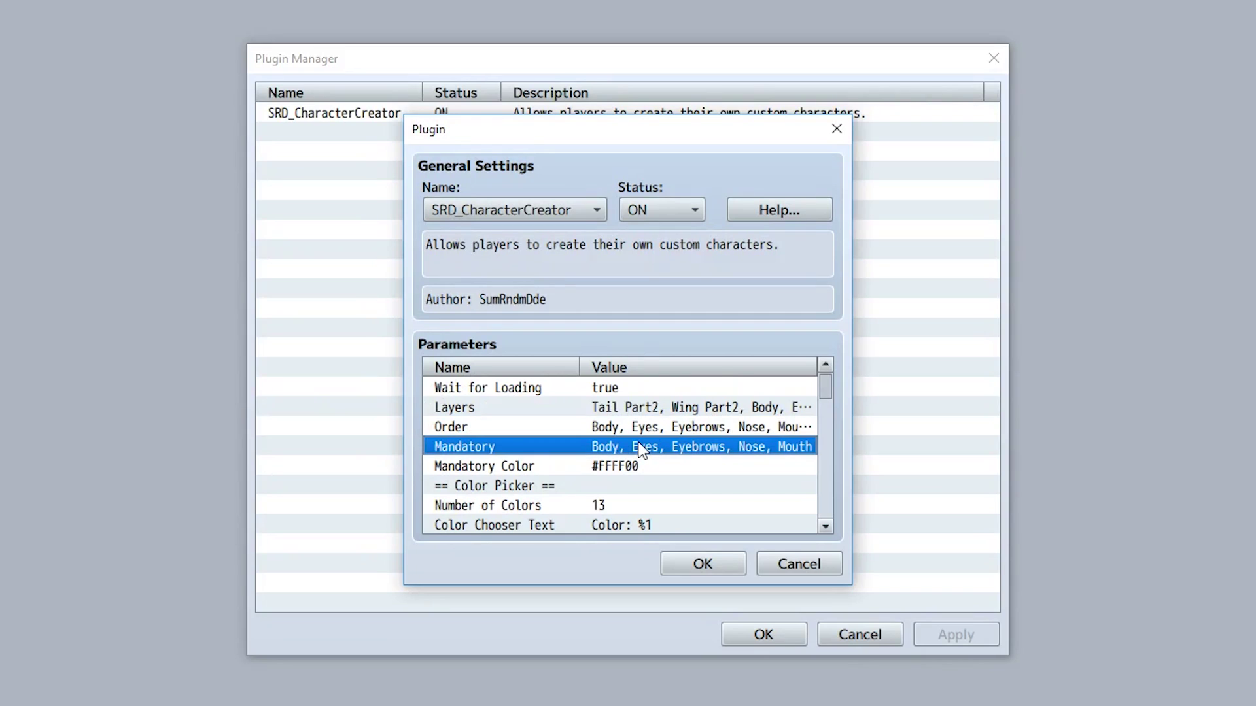
{"action": "left_click", "coordinate": [627, 409]}
{"action": "double_click", "coordinate": [626, 404]}
{"action": "left_click", "coordinate": [568, 331]}
{"action": "key", "text": "End"}
{"action": "type", "text": ", Tail Part1, Wing Part1"}
{"action": "left_click", "coordinate": [690, 418]}
Review the section list in the Order parameter through to its end and close it
{"action": "double_click", "coordinate": [674, 424]}
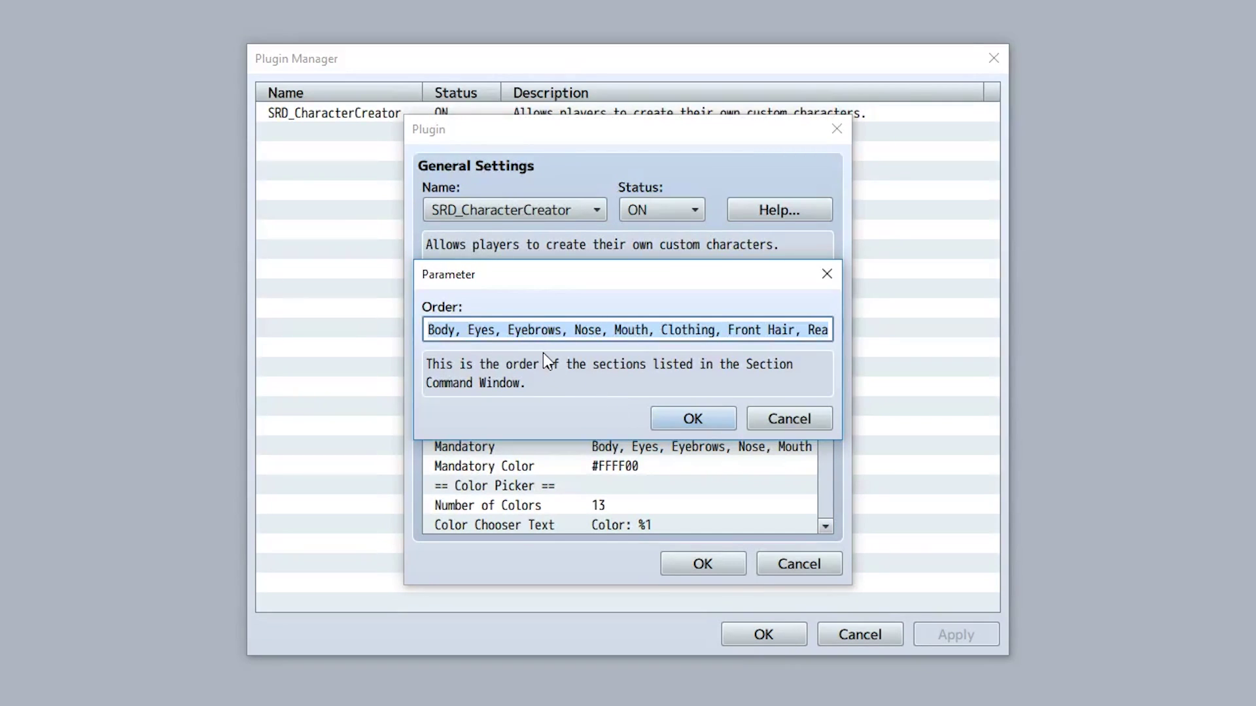
{"action": "left_click_drag", "start_coordinate": [507, 330], "coordinate": [593, 330]}
{"action": "key", "text": "End"}
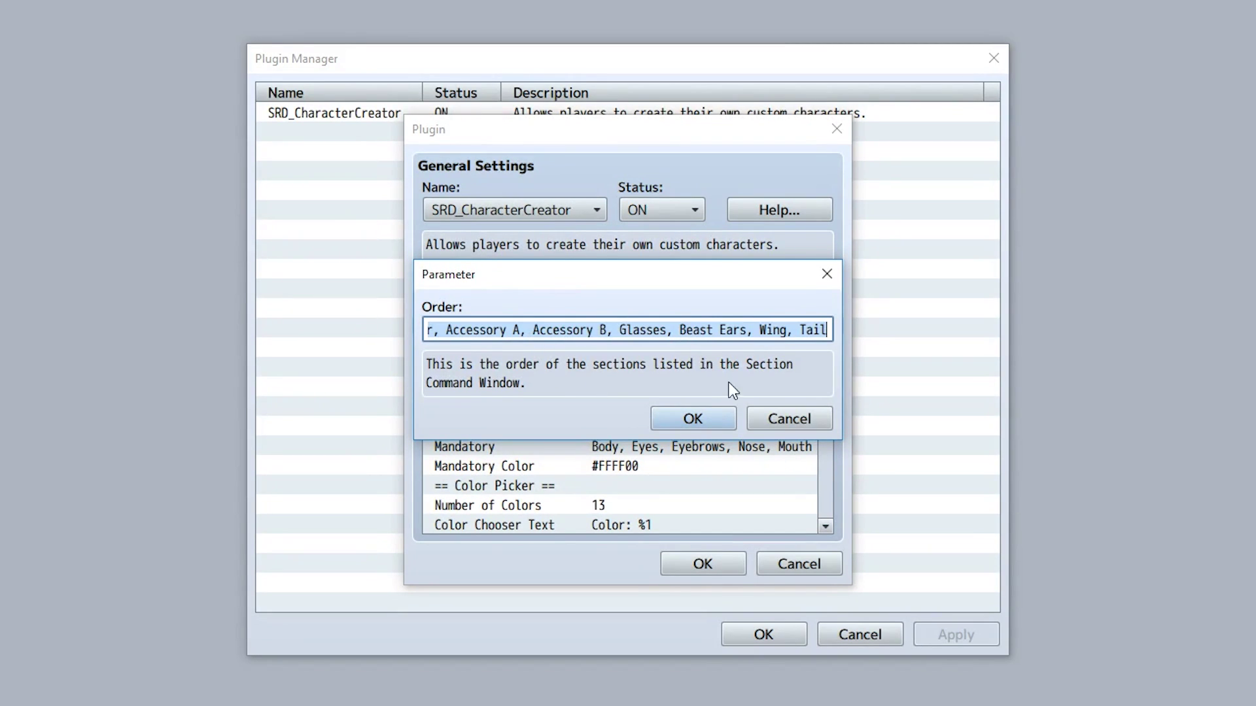
{"action": "left_click", "coordinate": [693, 418]}
Review the Mandatory sections and Mandatory Color parameters and close each
{"action": "left_click", "coordinate": [597, 445]}
{"action": "double_click", "coordinate": [610, 450]}
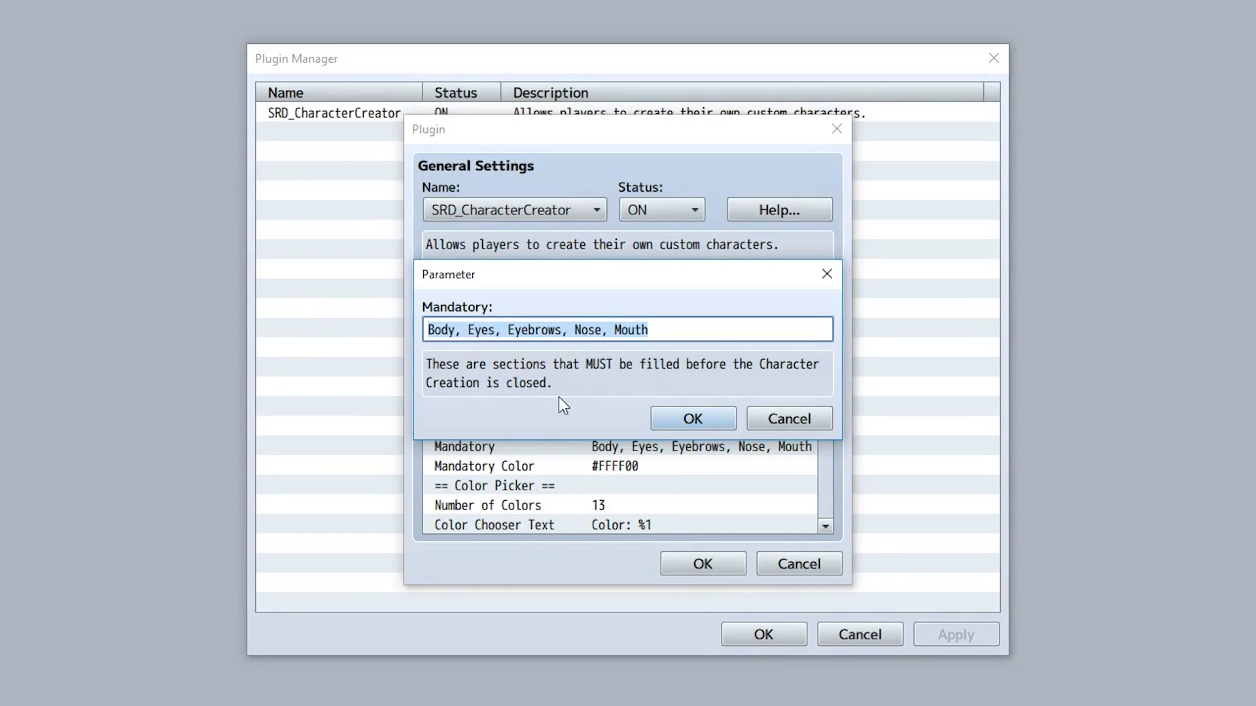
{"action": "left_click", "coordinate": [674, 425]}
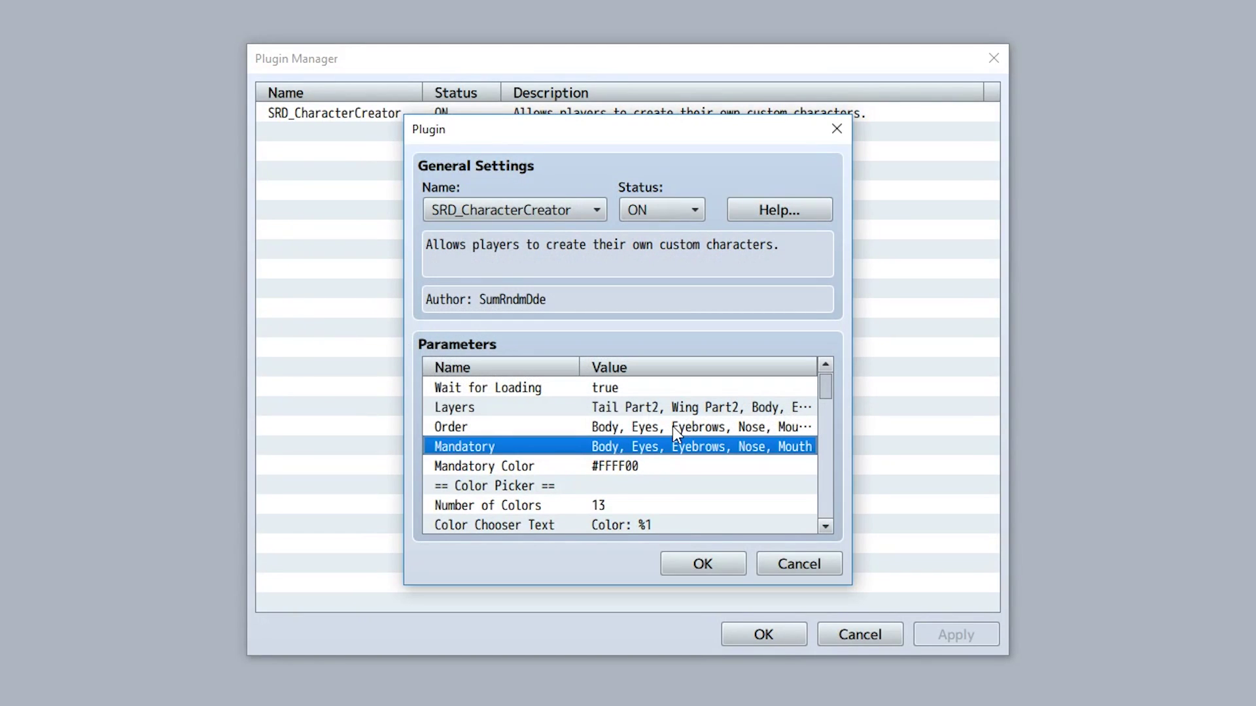
{"action": "double_click", "coordinate": [641, 470]}
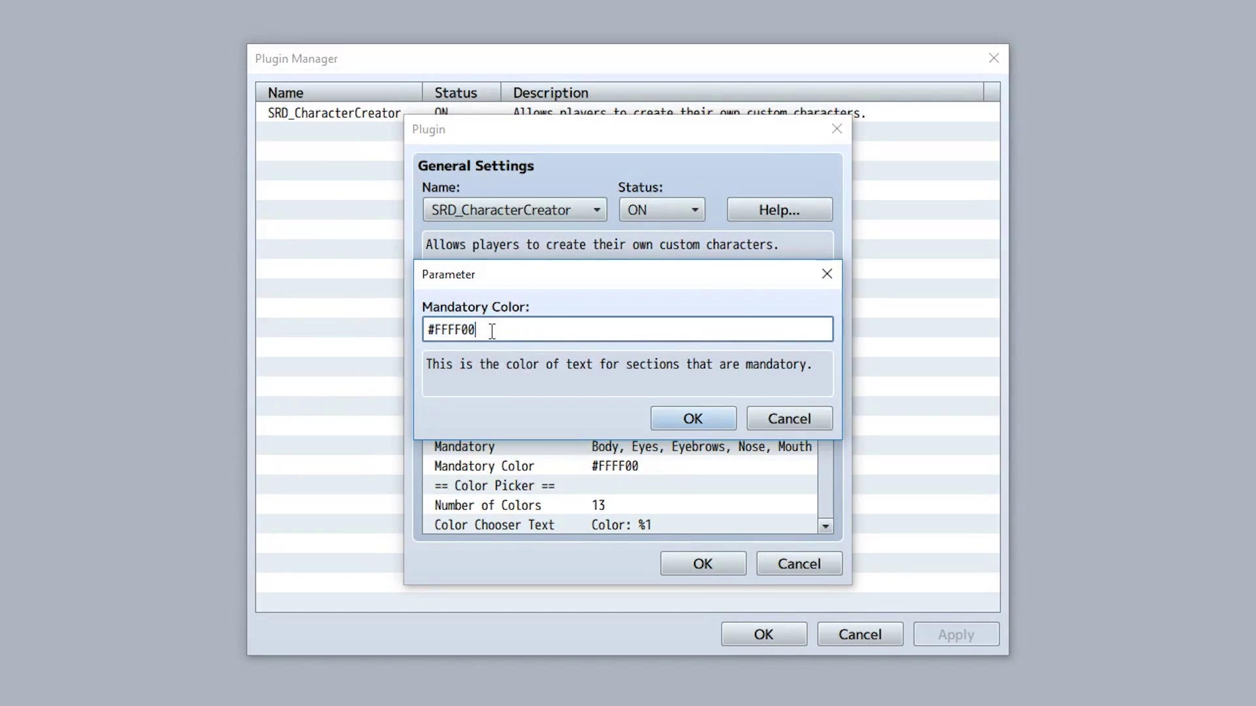
{"action": "left_click", "coordinate": [719, 419]}
Set the Number of Colors parameter to 5
{"action": "scroll", "coordinate": [719, 425], "scroll_direction": "down", "scroll_amount": 3}
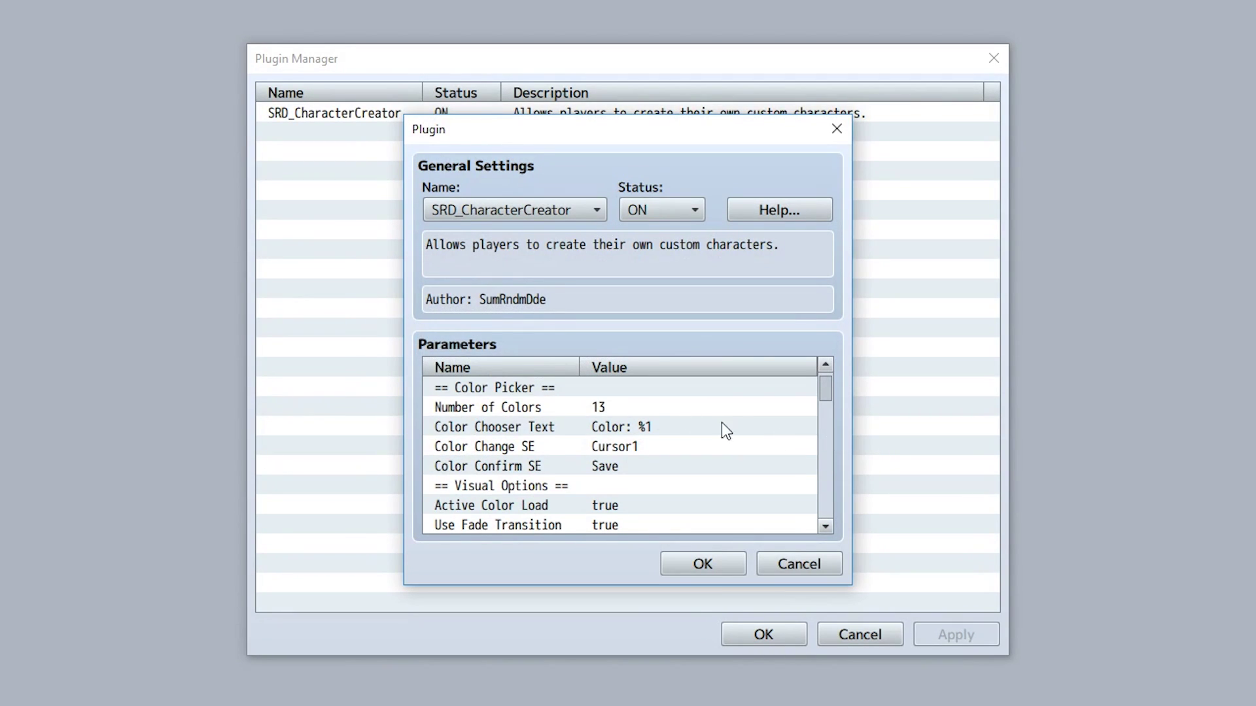
{"action": "double_click", "coordinate": [600, 408]}
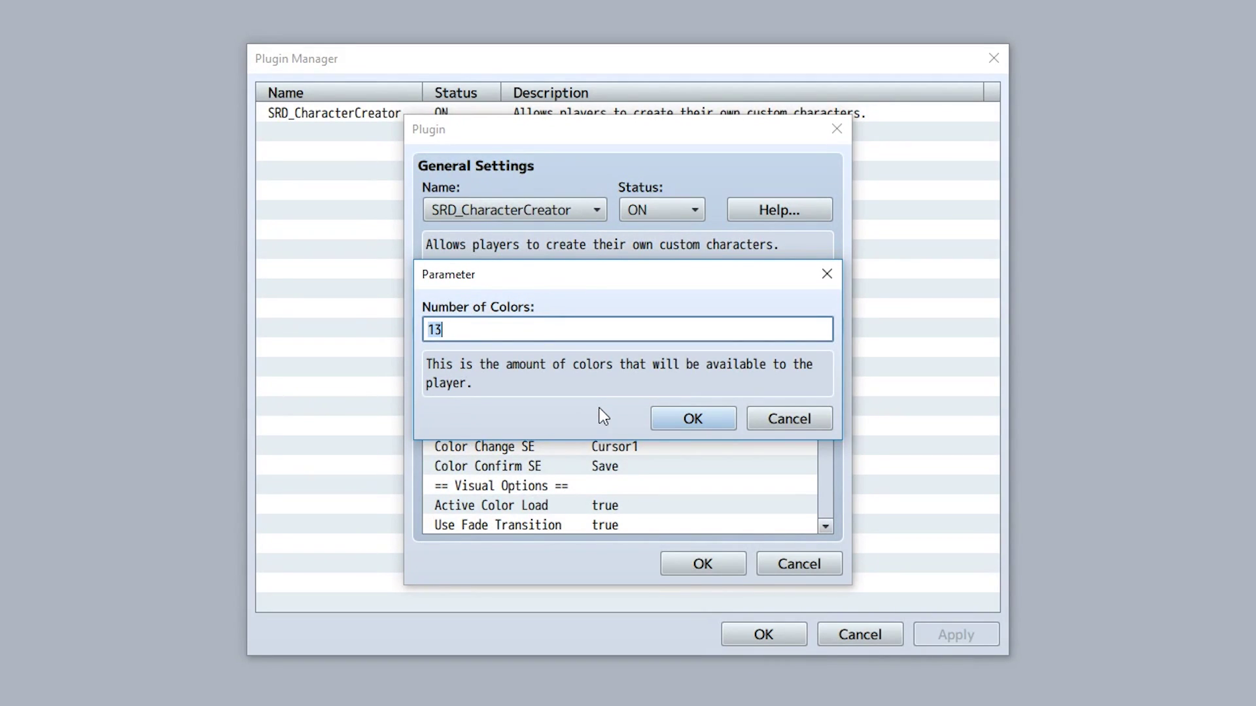
{"action": "type", "text": "5"}
{"action": "left_click", "coordinate": [653, 424]}
Shorten the Color Chooser Text parameter to just "%1"
{"action": "double_click", "coordinate": [654, 427]}
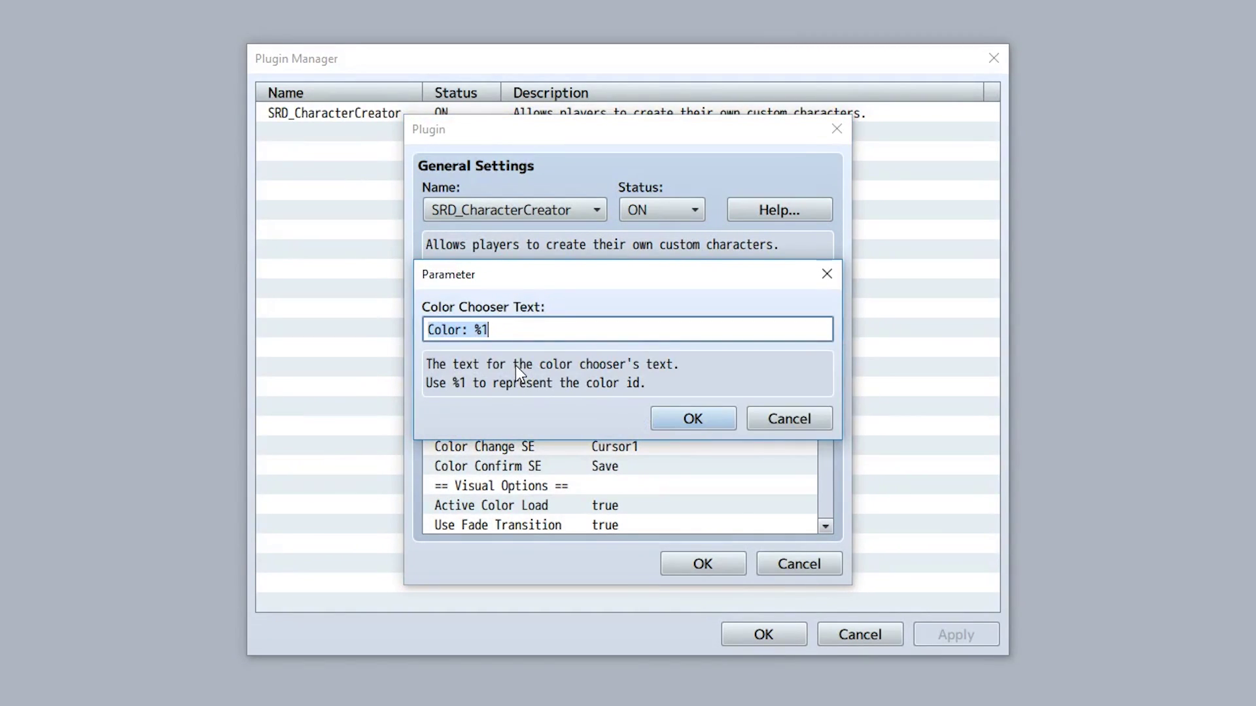
{"action": "left_click_drag", "start_coordinate": [468, 330], "coordinate": [332, 309]}
{"action": "type", "text": "%1"}
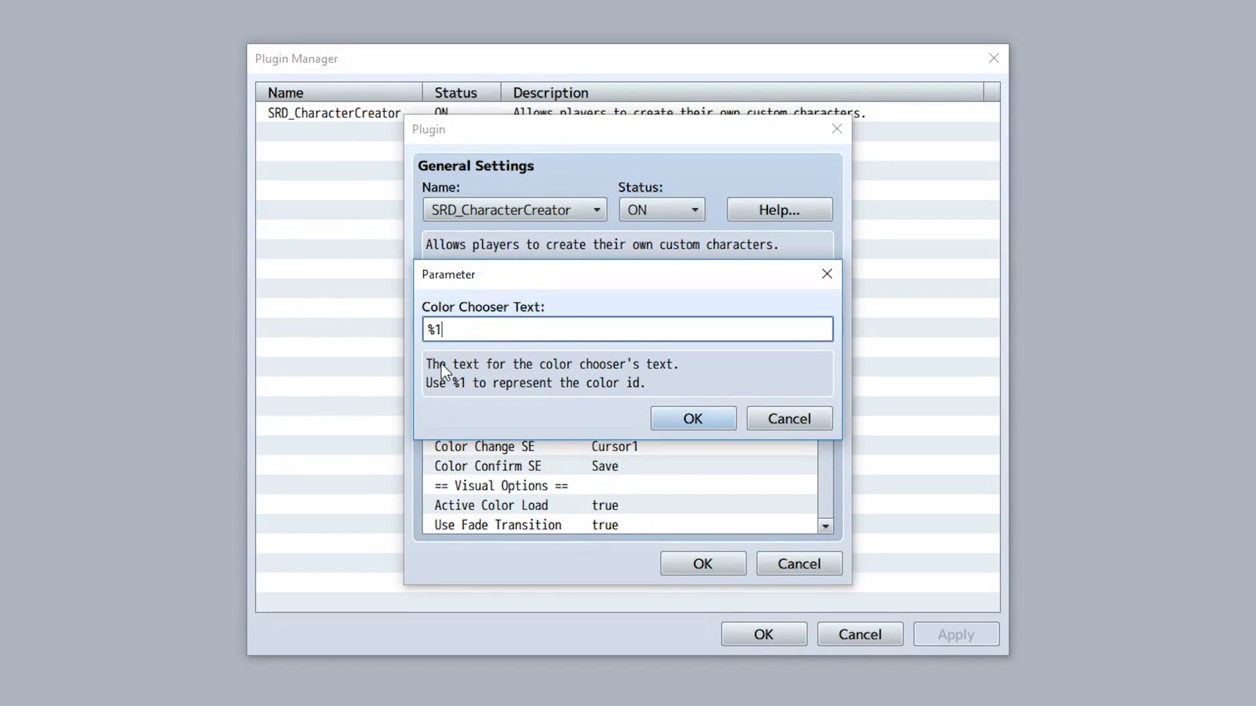
{"action": "left_click", "coordinate": [652, 423]}
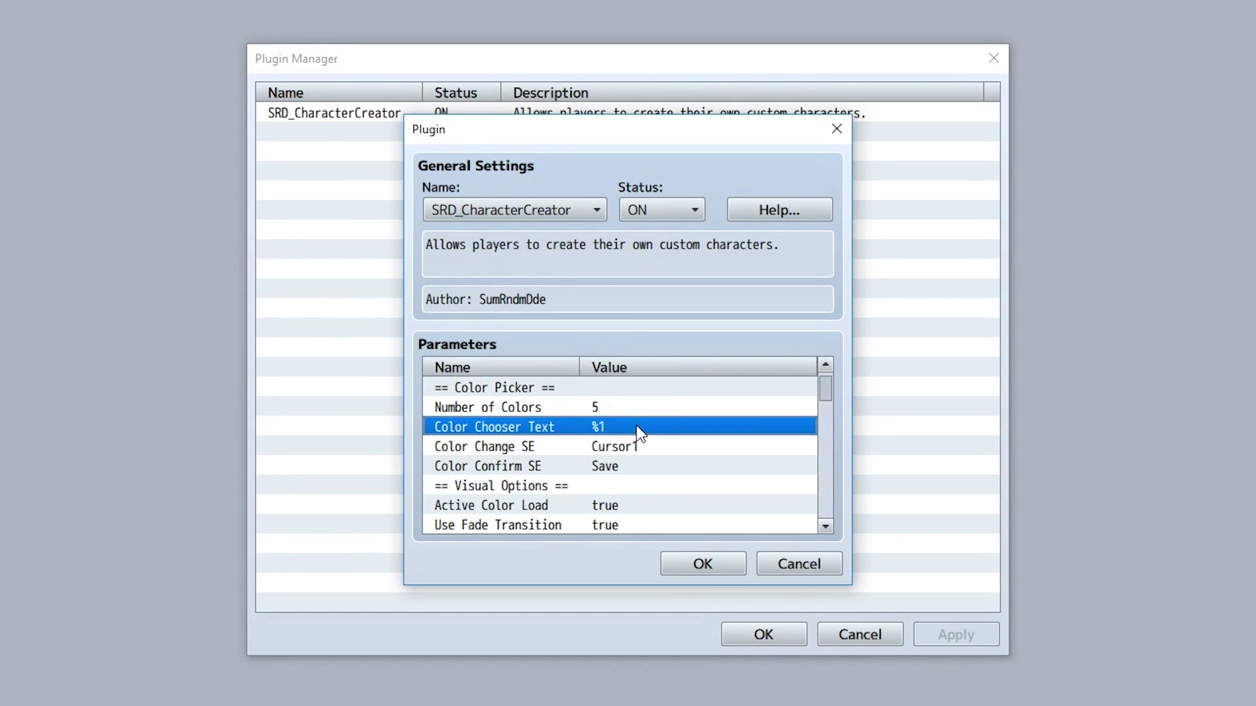
Review the descriptions of the Color Change SE and Color Confirm SE parameters
{"action": "double_click", "coordinate": [618, 444]}
{"action": "left_click", "coordinate": [705, 419]}
{"action": "left_click", "coordinate": [632, 467]}
{"action": "double_click", "coordinate": [633, 467]}
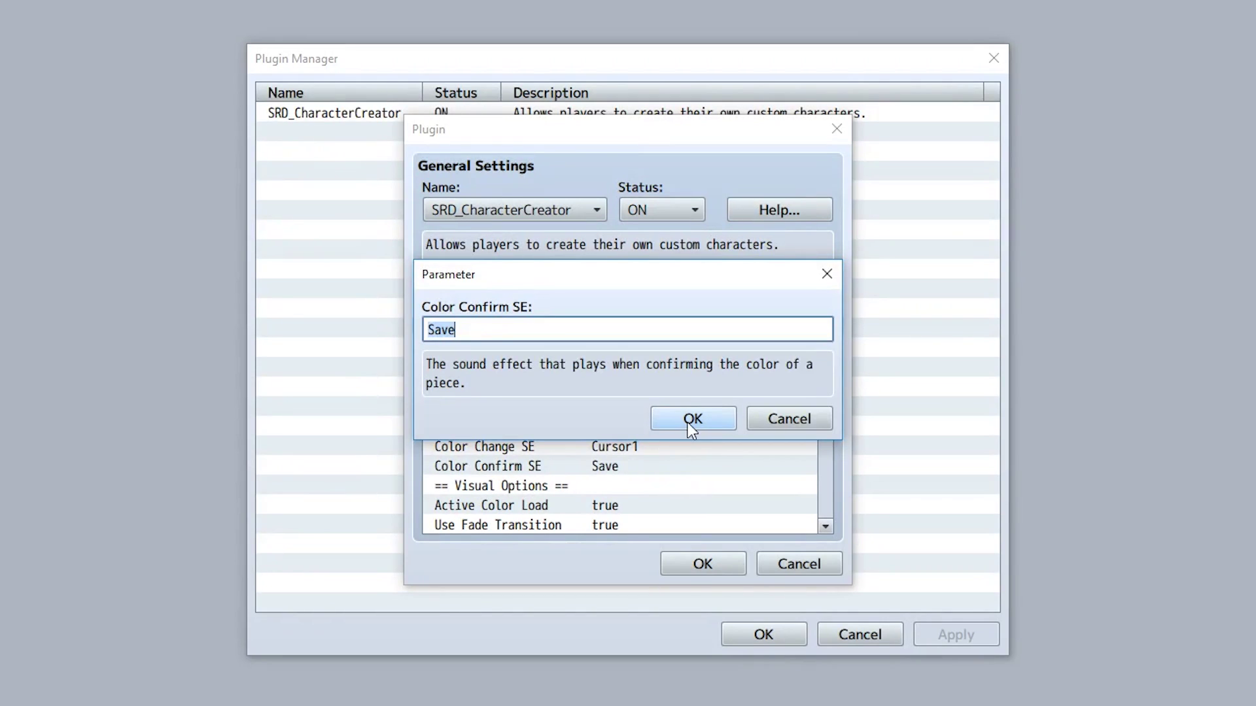
{"action": "left_click", "coordinate": [689, 422]}
{"action": "left_click", "coordinate": [616, 445]}
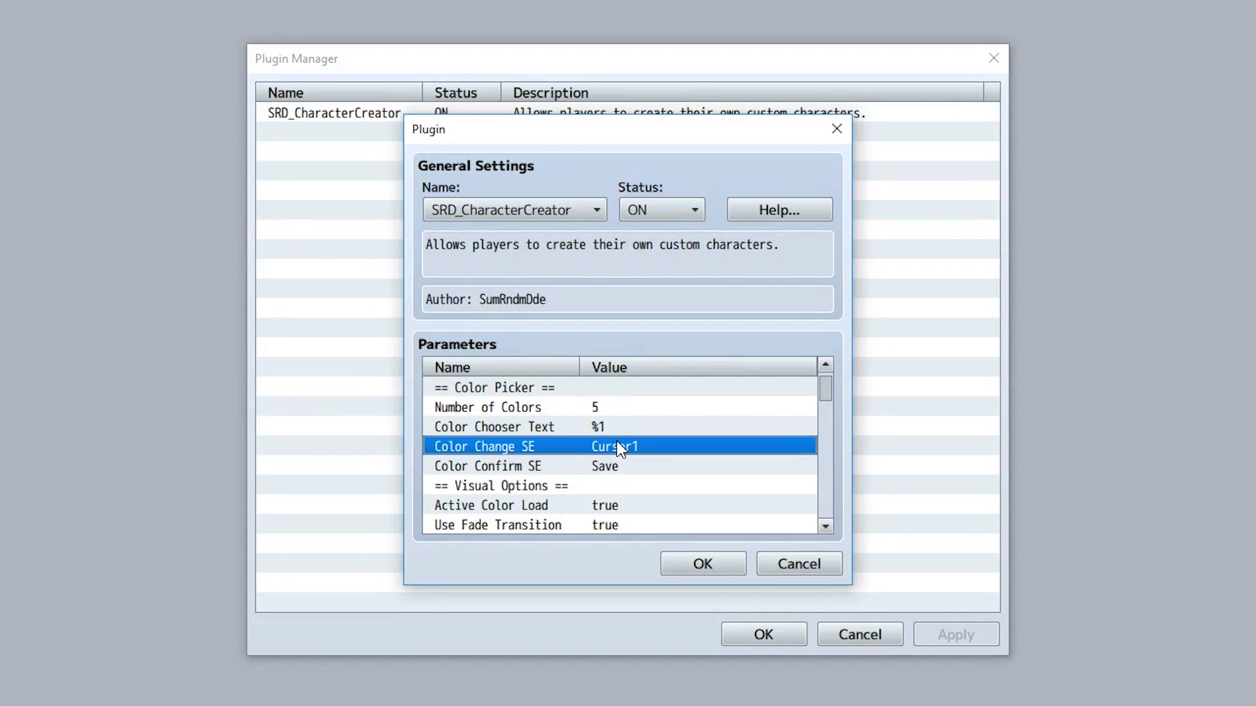
{"action": "left_click", "coordinate": [621, 465]}
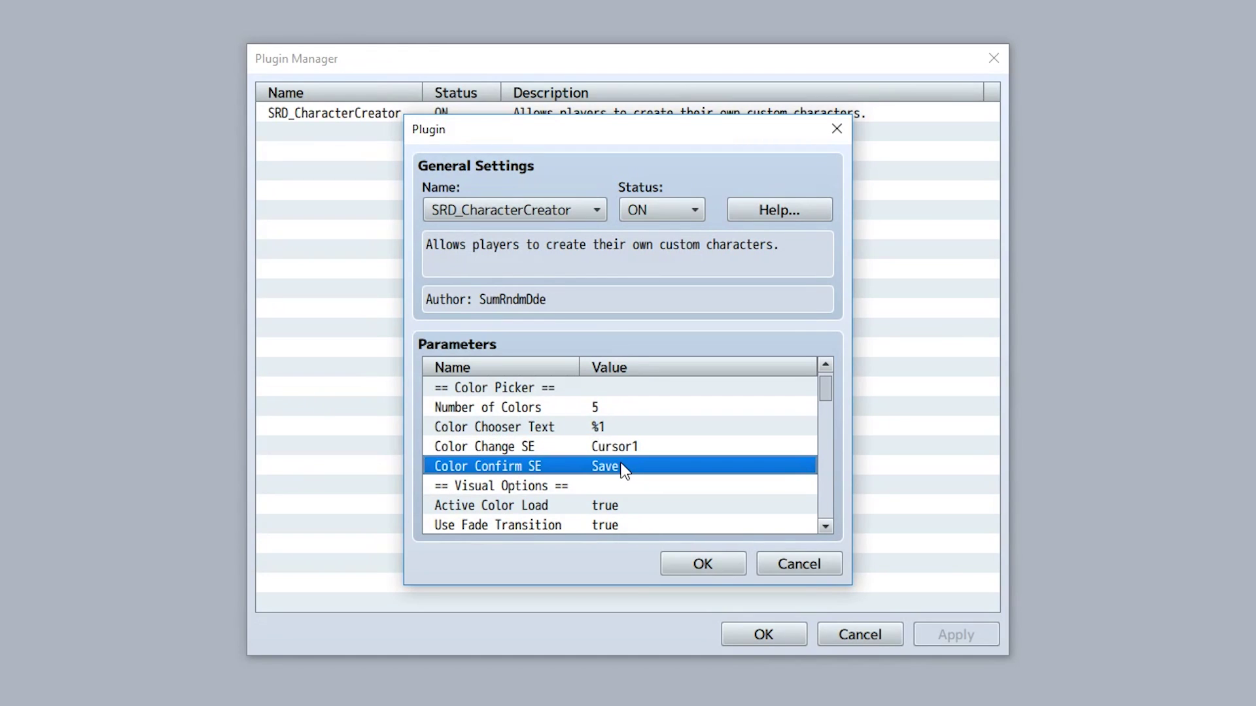
{"action": "double_click", "coordinate": [622, 469]}
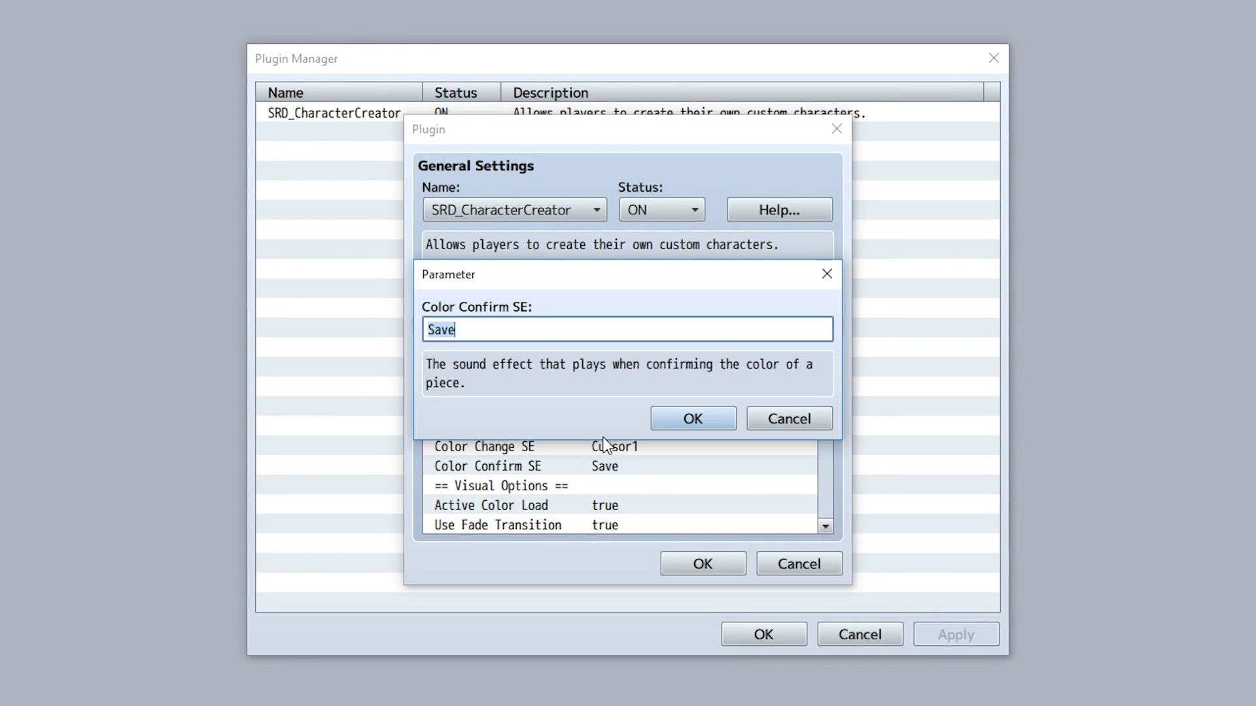
{"action": "left_click", "coordinate": [674, 423]}
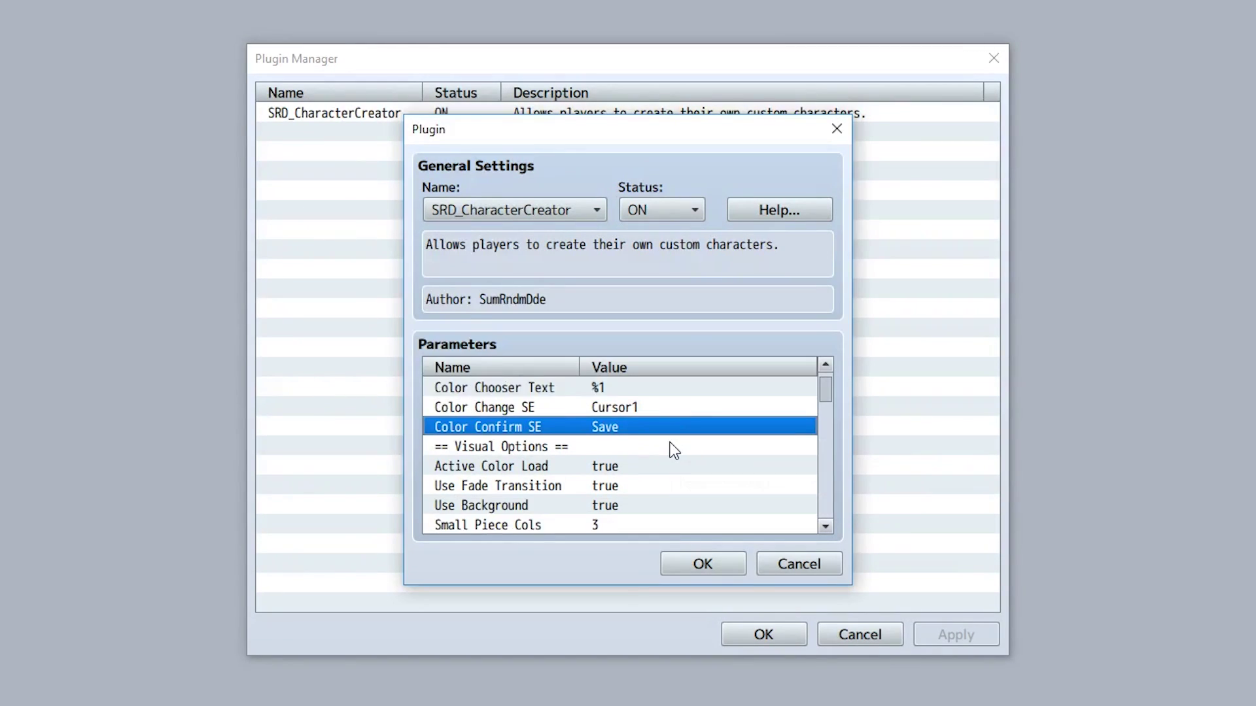
Set the Active Color Load parameter in the Visual Options to false
{"action": "scroll", "coordinate": [670, 442], "scroll_direction": "down", "scroll_amount": 1}
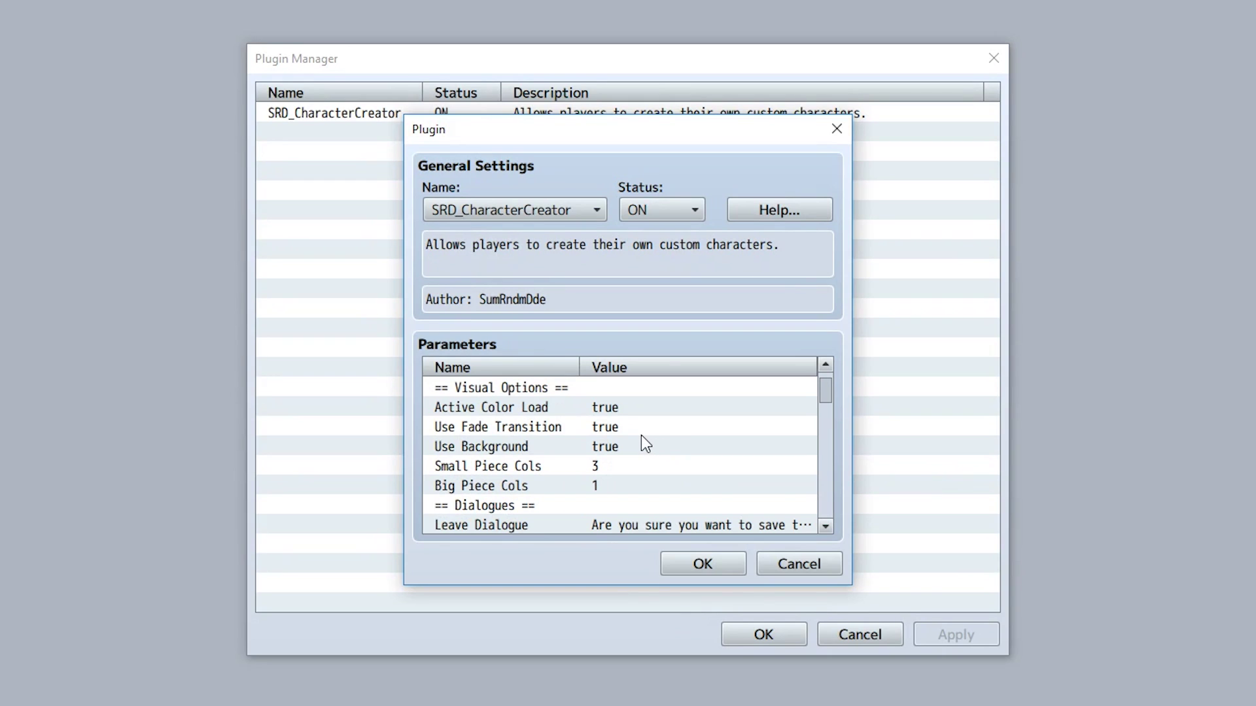
{"action": "double_click", "coordinate": [597, 408]}
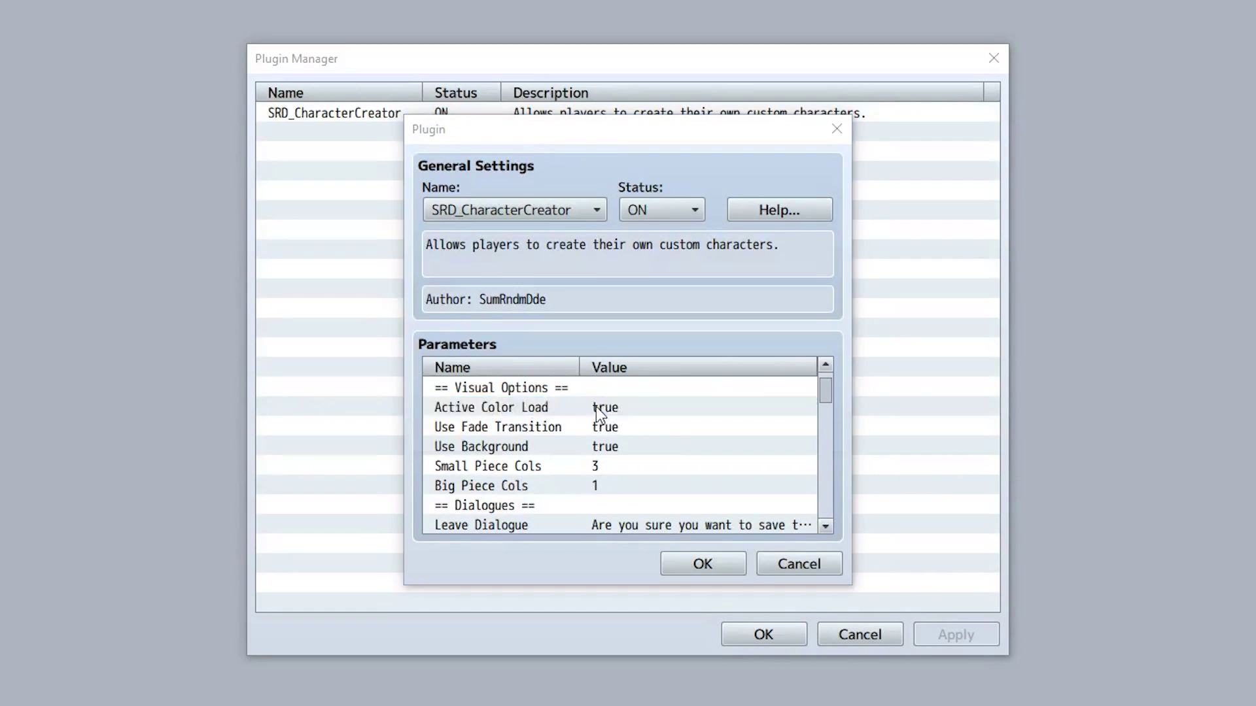
{"action": "type", "text": "false"}
{"action": "key", "text": "BackSpace"}
{"action": "type", "text": "e"}
{"action": "left_click", "coordinate": [693, 421]}
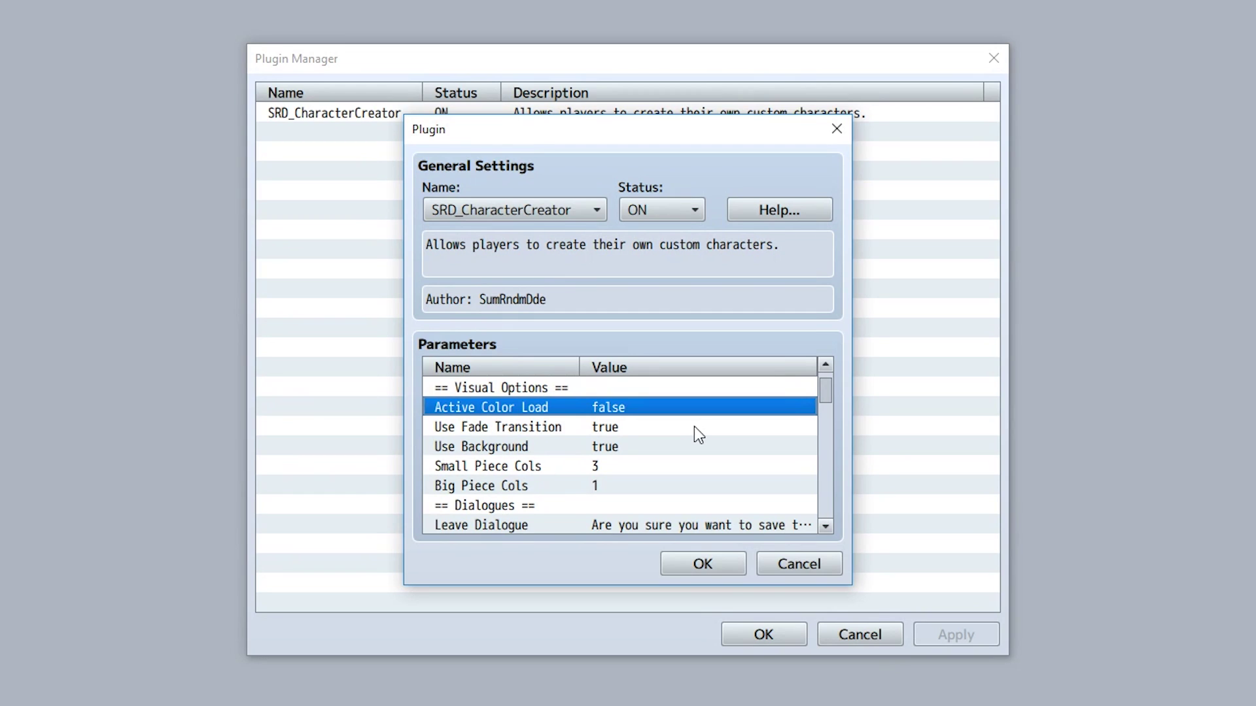
Go through the fade transition, background and Small Piece Cols parameters and set Big Piece Cols to 2
{"action": "left_click", "coordinate": [548, 429]}
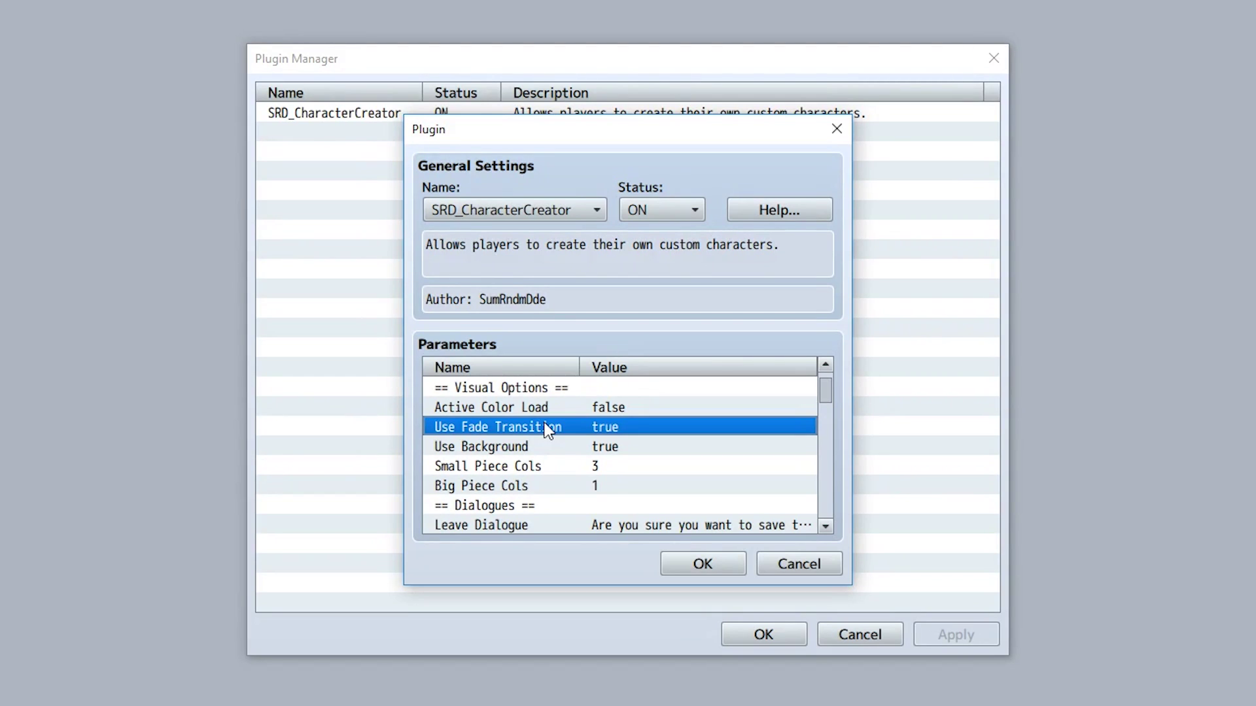
{"action": "left_click", "coordinate": [544, 449]}
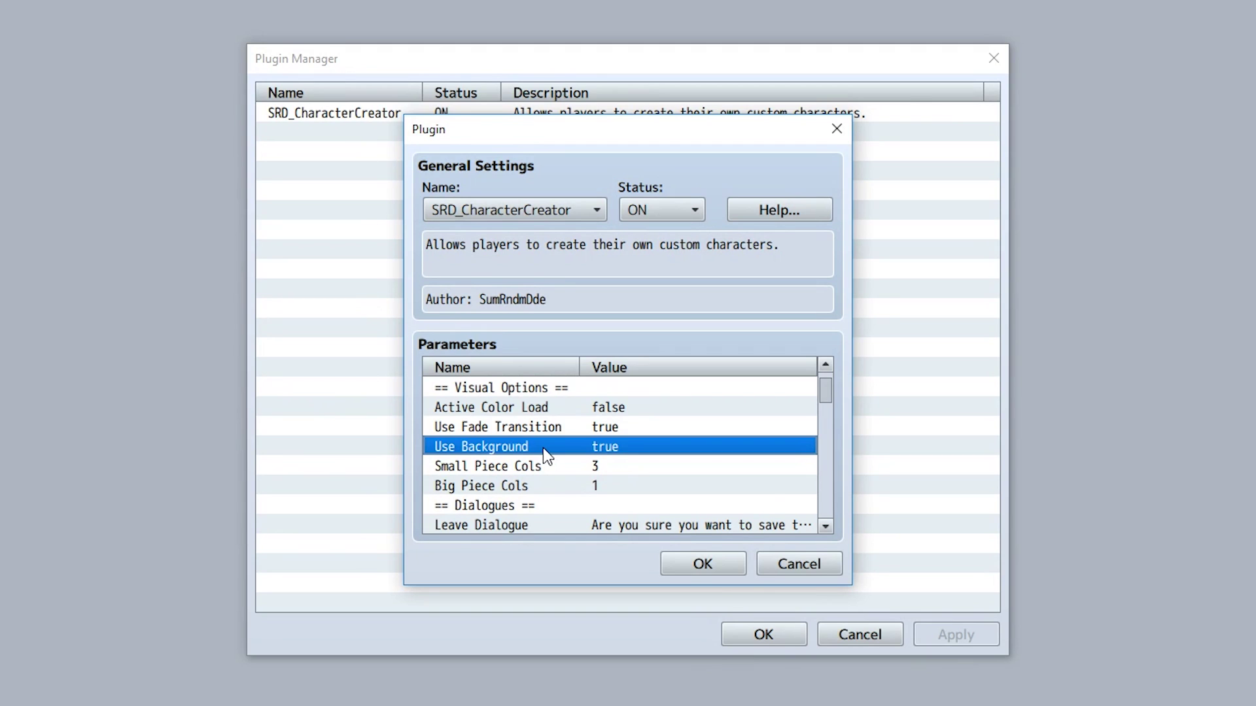
{"action": "left_click", "coordinate": [602, 468]}
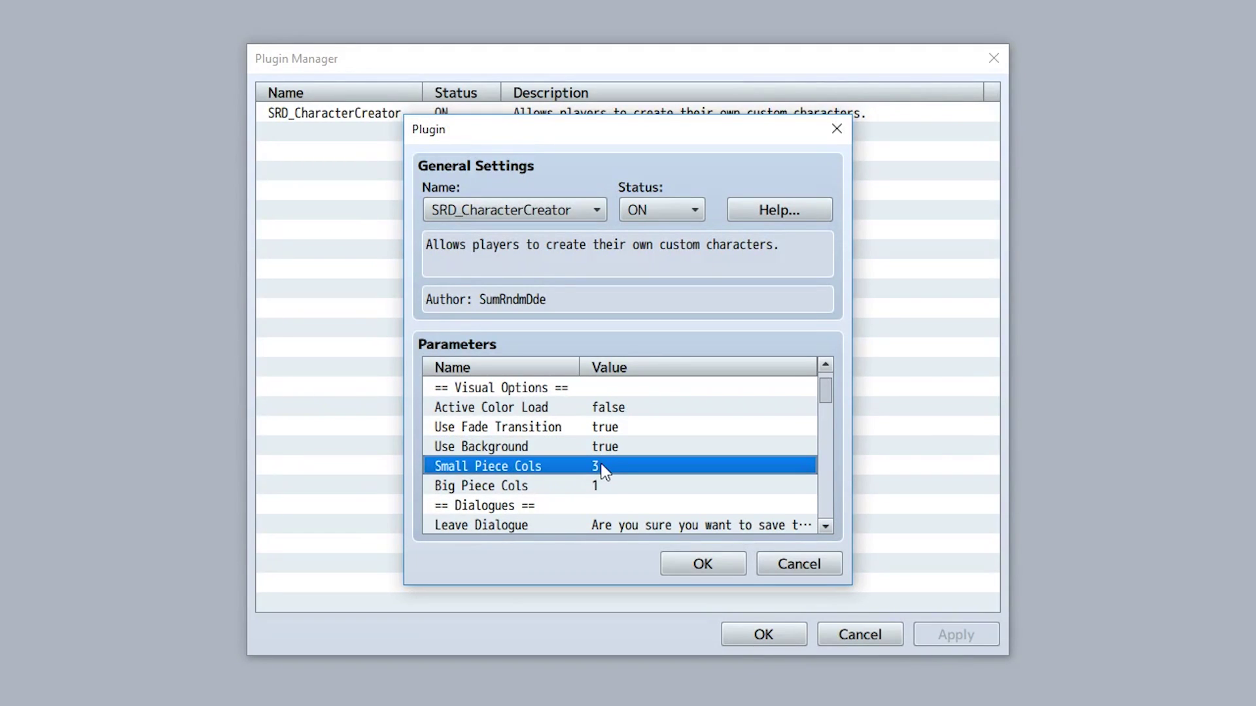
{"action": "left_click", "coordinate": [603, 487]}
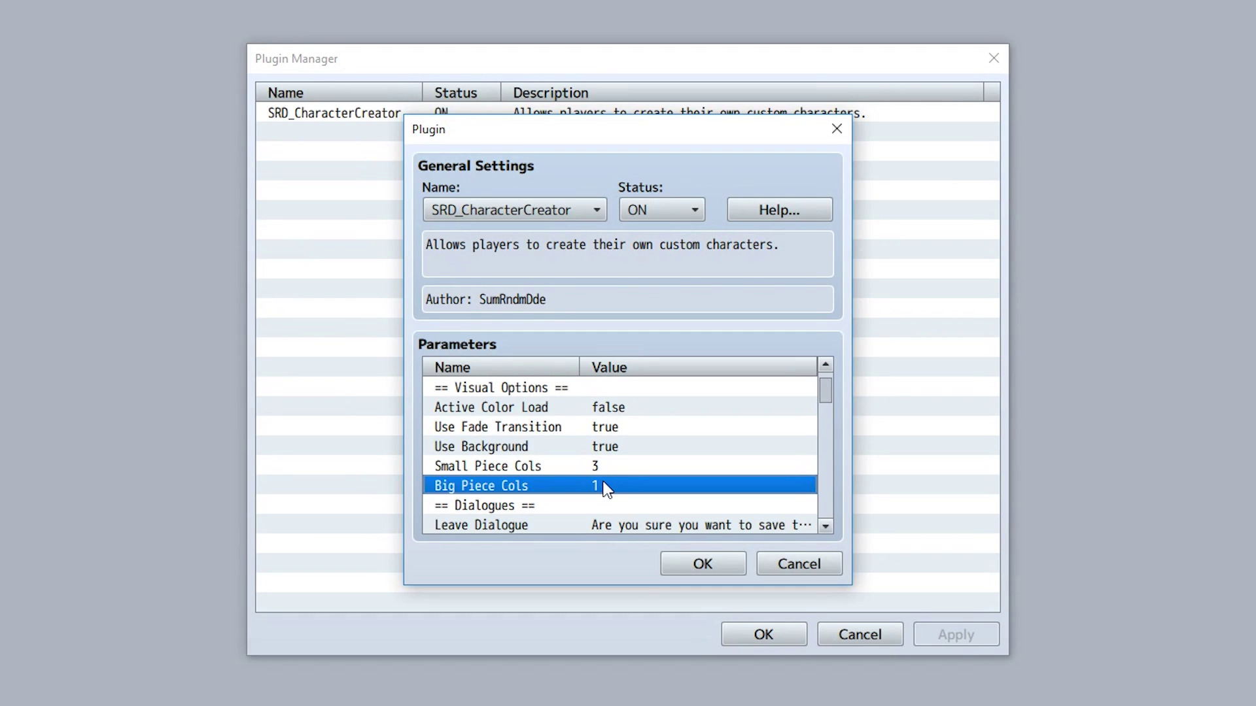
{"action": "double_click", "coordinate": [606, 490]}
{"action": "type", "text": "2"}
{"action": "left_click", "coordinate": [727, 419]}
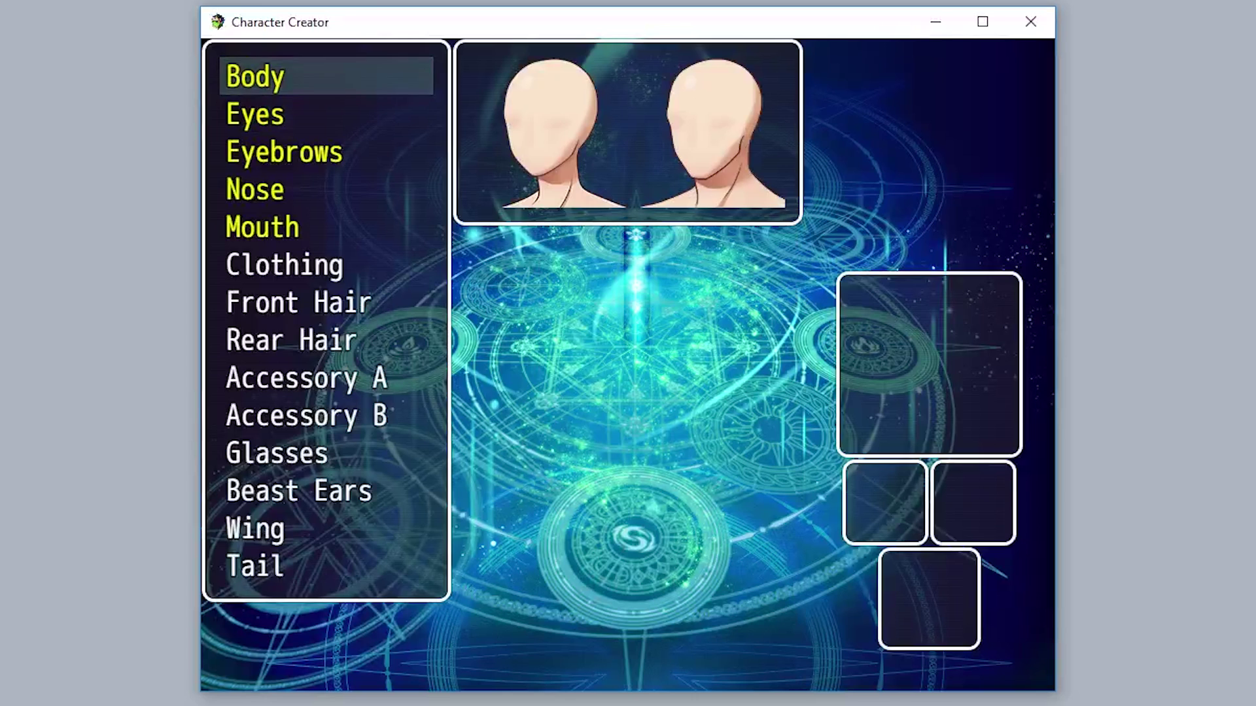
In the Character Creator playtest, look through the body pieces and return to the section list
{"action": "key", "text": "Down"}
{"action": "key", "text": "Up"}
{"action": "key", "text": "Return"}
{"action": "key", "text": "Right"}
{"action": "key", "text": "Left"}
{"action": "key", "text": "Right"}
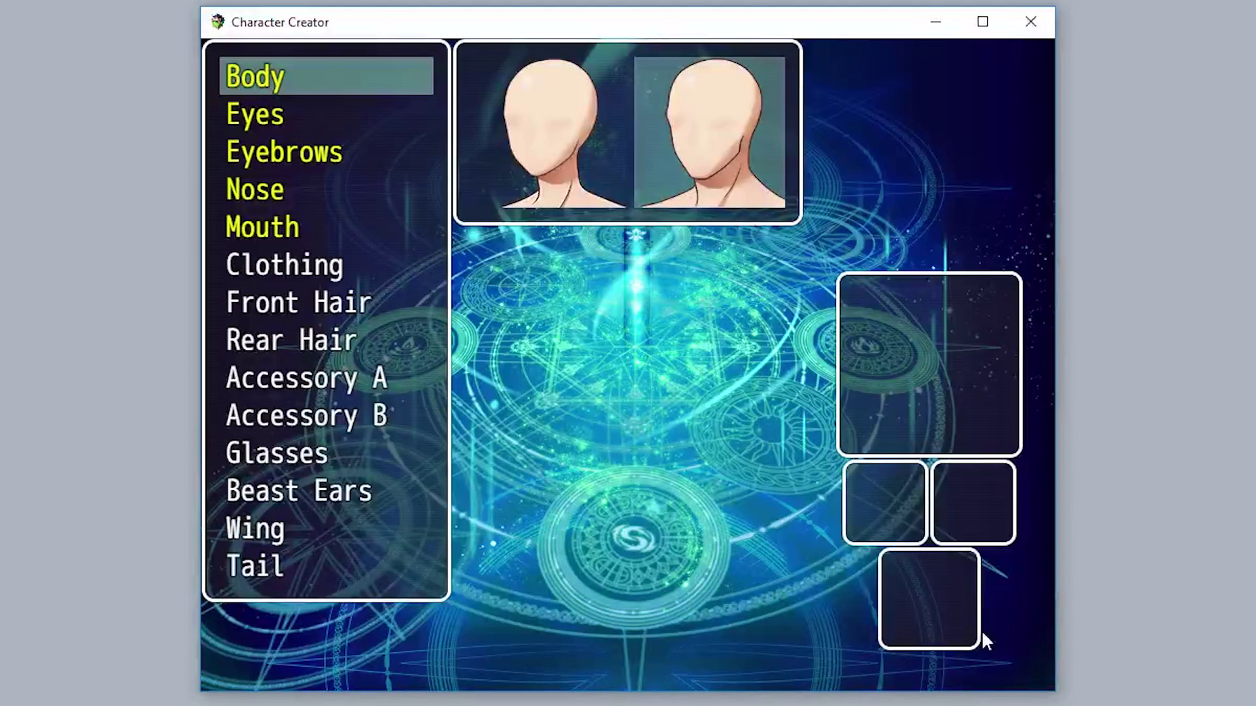
{"action": "key", "text": "Escape"}
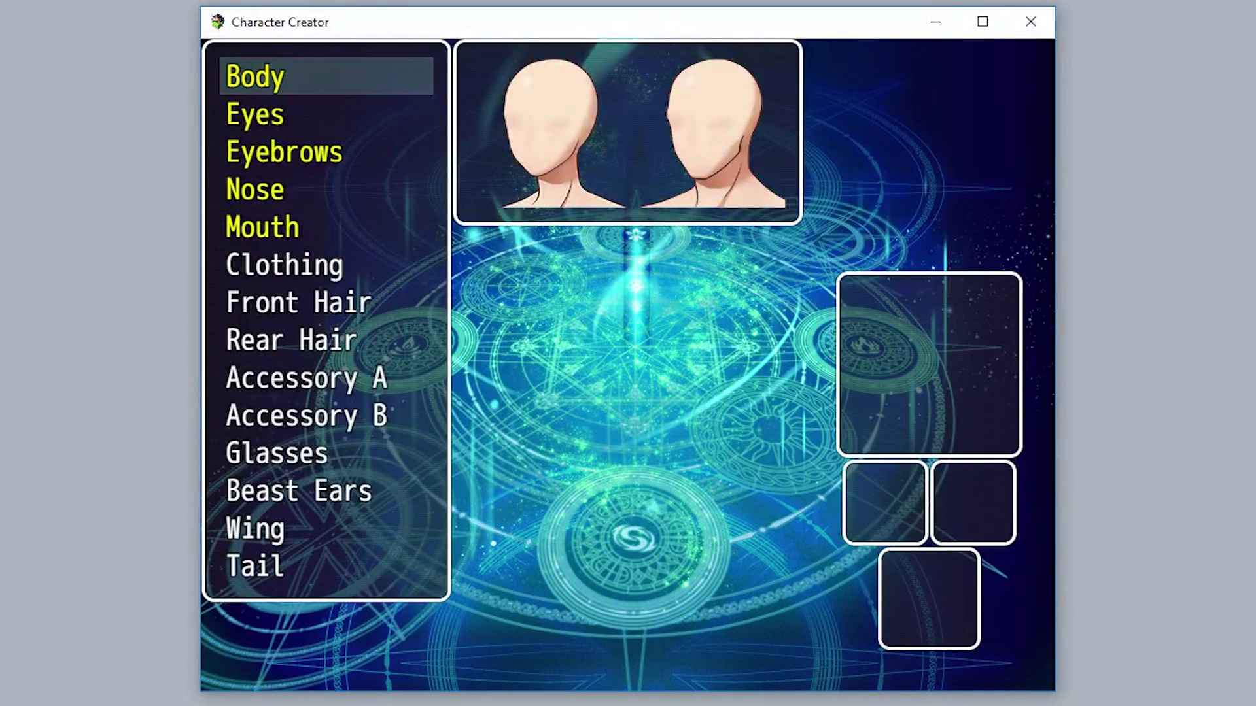
Open the Clothing section and move through its pieces to the second column of the fourth row
{"action": "key", "text": "Down"}
{"action": "key", "text": "Down"}
{"action": "key", "text": "Down"}
{"action": "key", "text": "Down"}
{"action": "key", "text": "Down"}
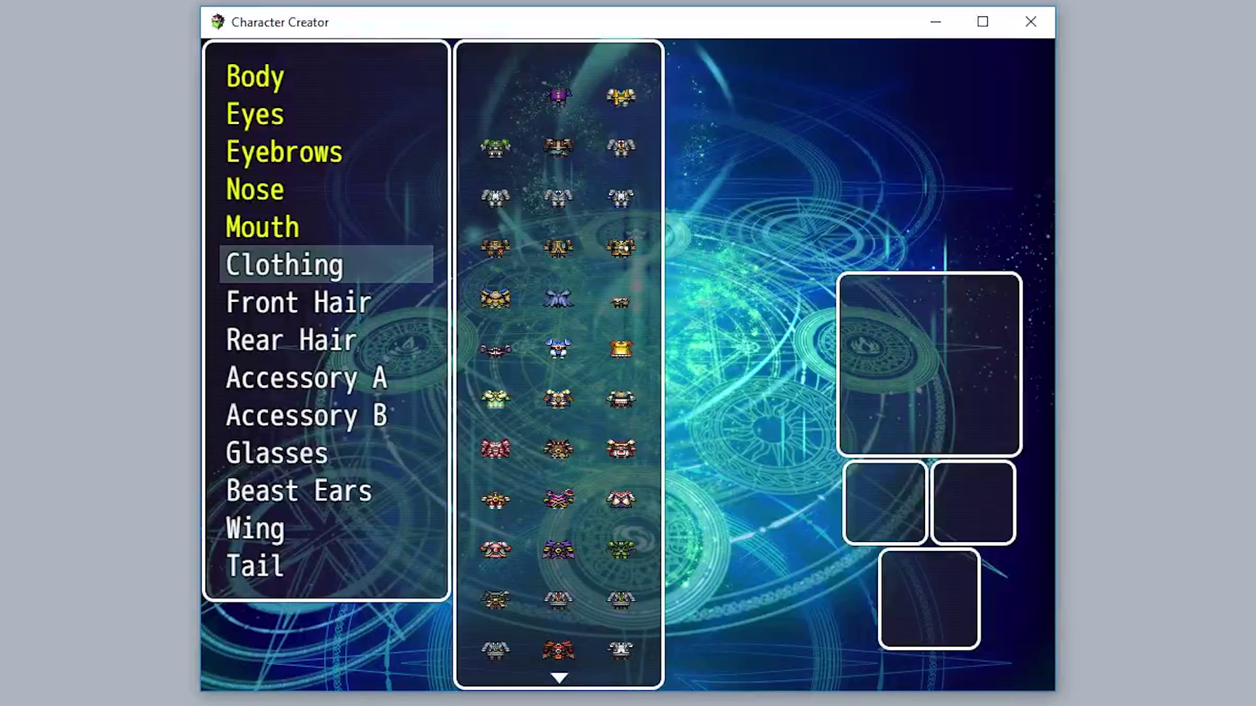
{"action": "key", "text": "Return"}
{"action": "key", "text": "Right"}
{"action": "key", "text": "Down"}
{"action": "key", "text": "Down"}
{"action": "key", "text": "Down"}
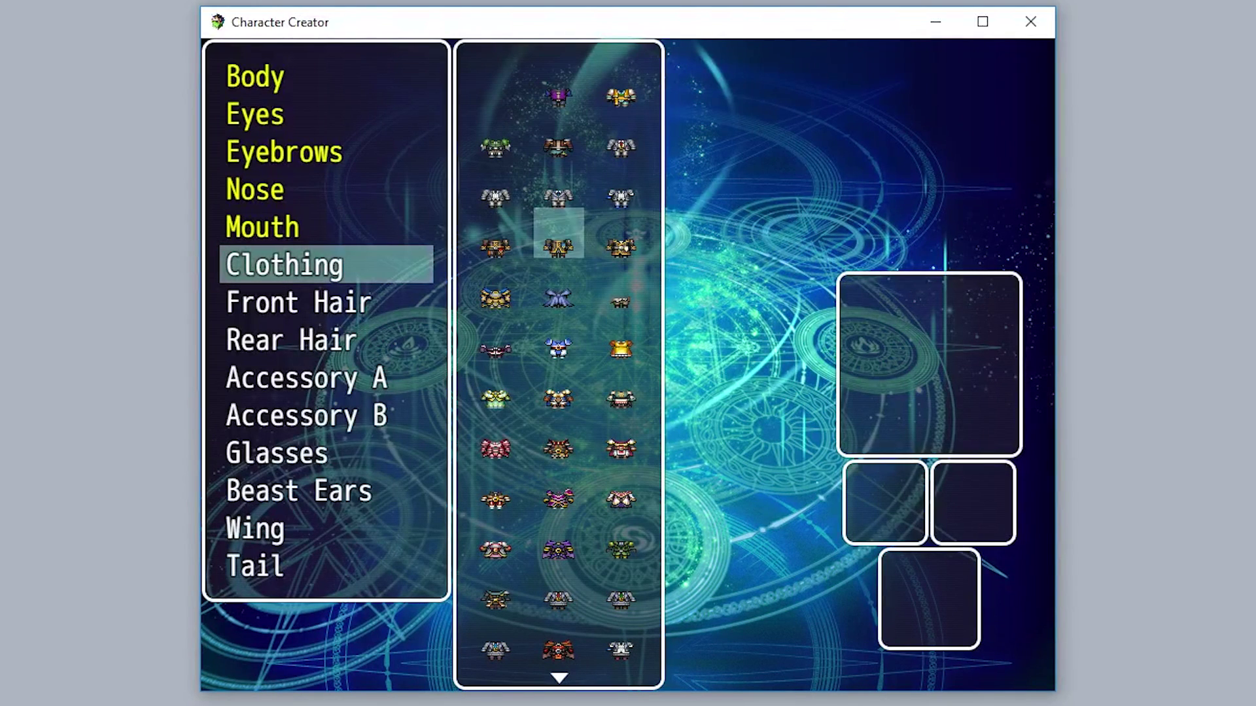
Leave the Clothing pieces, browse down through the Eyebrows pieces and leave them without choosing one
{"action": "key", "text": "Escape"}
{"action": "key", "text": "Up"}
{"action": "key", "text": "Up"}
{"action": "key", "text": "Up"}
{"action": "key", "text": "Up"}
{"action": "key", "text": "Down"}
{"action": "key", "text": "Return"}
{"action": "key", "text": "Down"}
{"action": "key", "text": "Down"}
{"action": "key", "text": "Down"}
{"action": "key", "text": "Down"}
{"action": "key", "text": "Down"}
{"action": "key", "text": "Down"}
{"action": "key", "text": "Escape"}
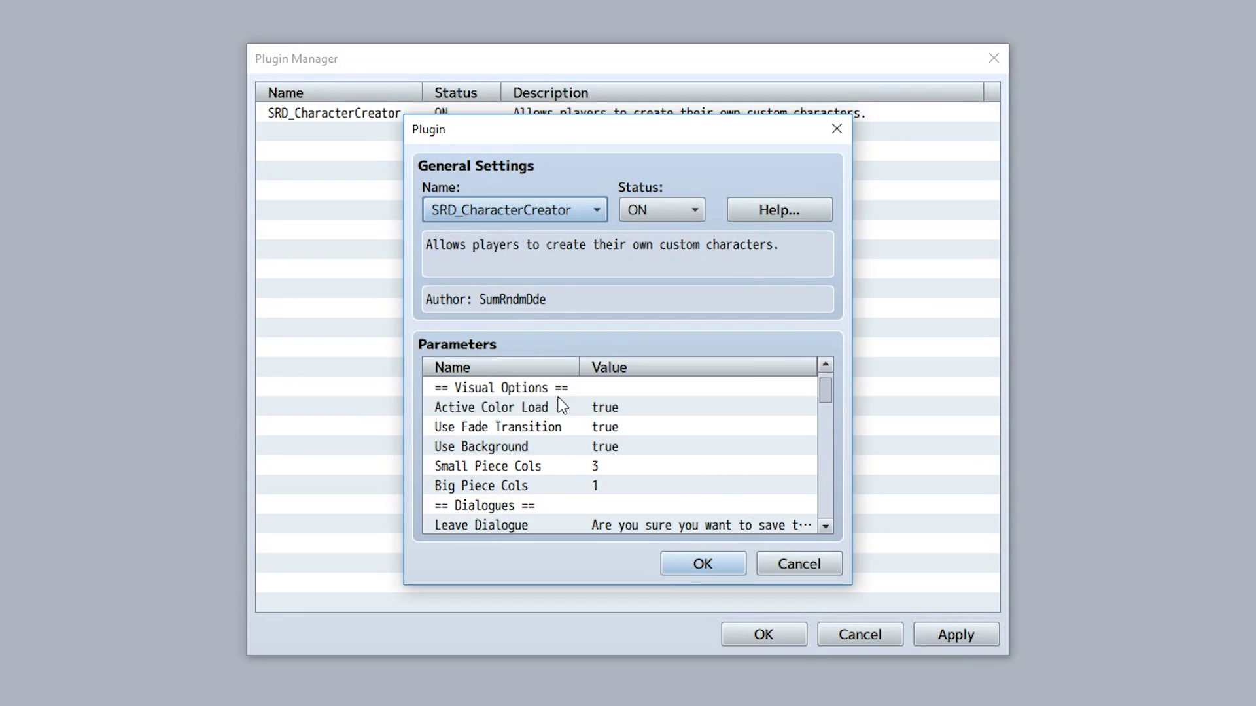
Review the Leave Dialogue parameter in the plugin's Dialogues group and close it
{"action": "left_click", "coordinate": [559, 387]}
{"action": "left_click", "coordinate": [516, 504]}
{"action": "scroll", "coordinate": [567, 461], "scroll_direction": "down", "scroll_amount": 3}
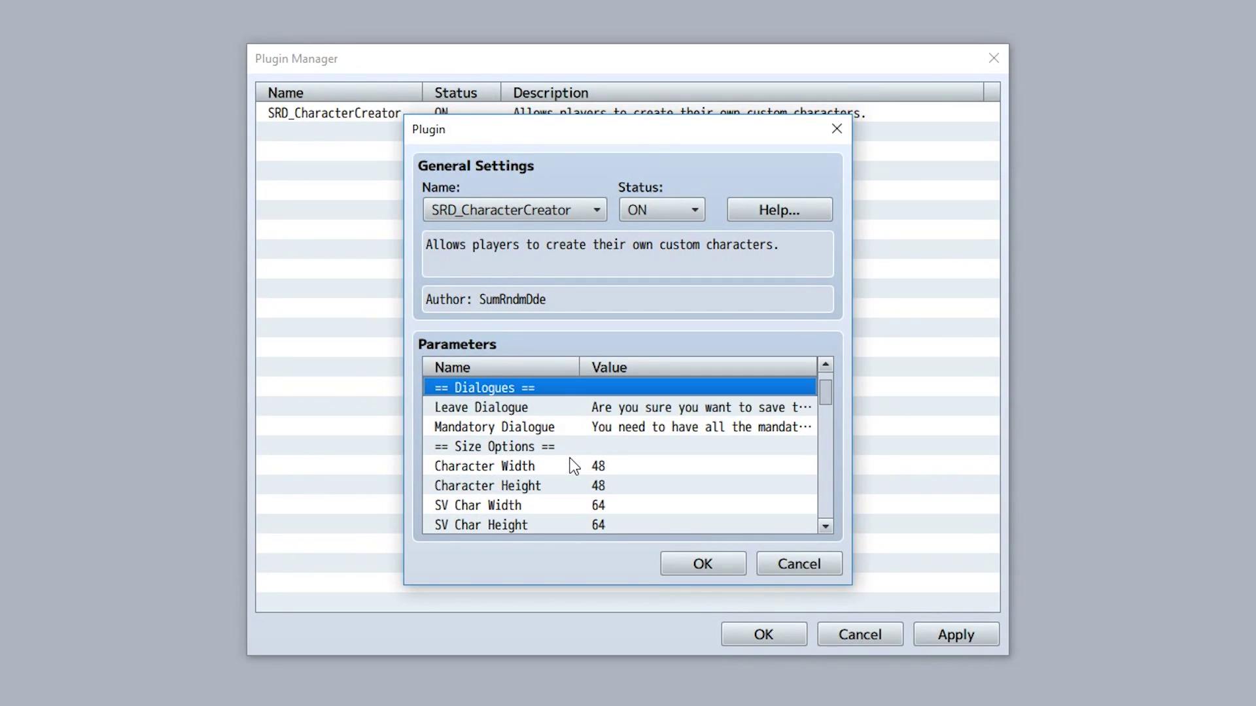
{"action": "double_click", "coordinate": [563, 408]}
{"action": "left_click", "coordinate": [438, 332]}
{"action": "left_click_drag", "start_coordinate": [437, 333], "coordinate": [745, 335]}
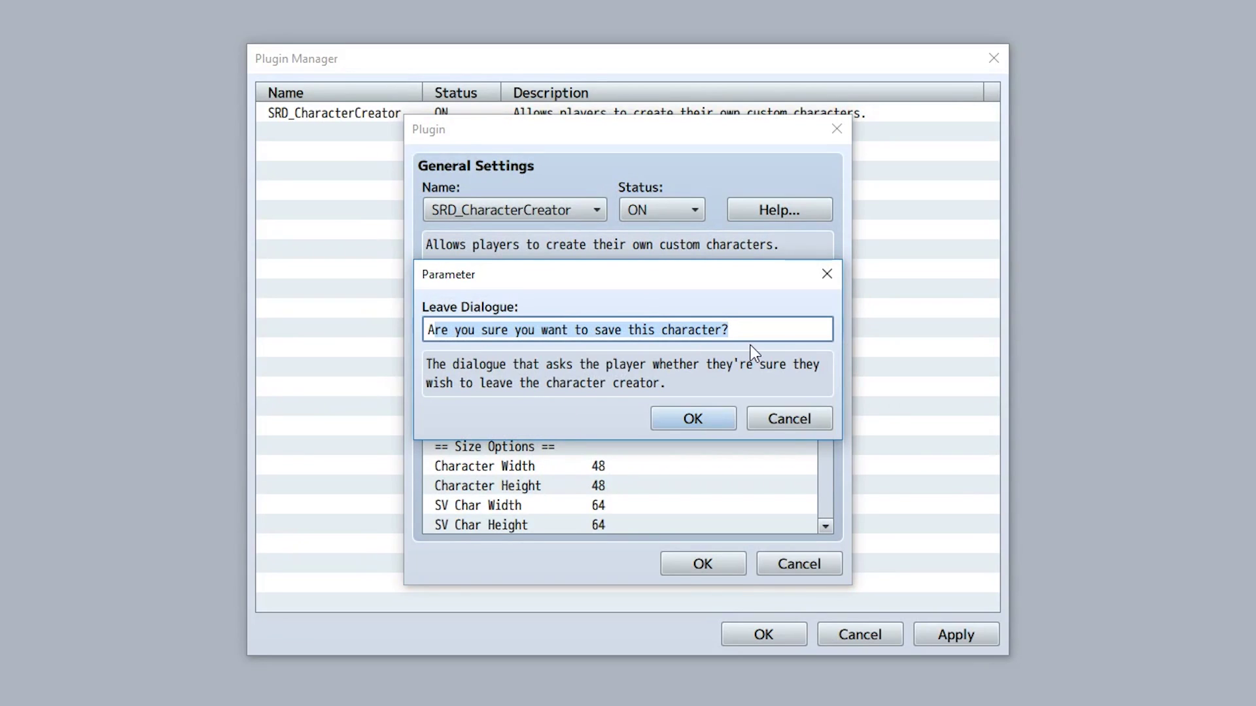
{"action": "left_click", "coordinate": [682, 422]}
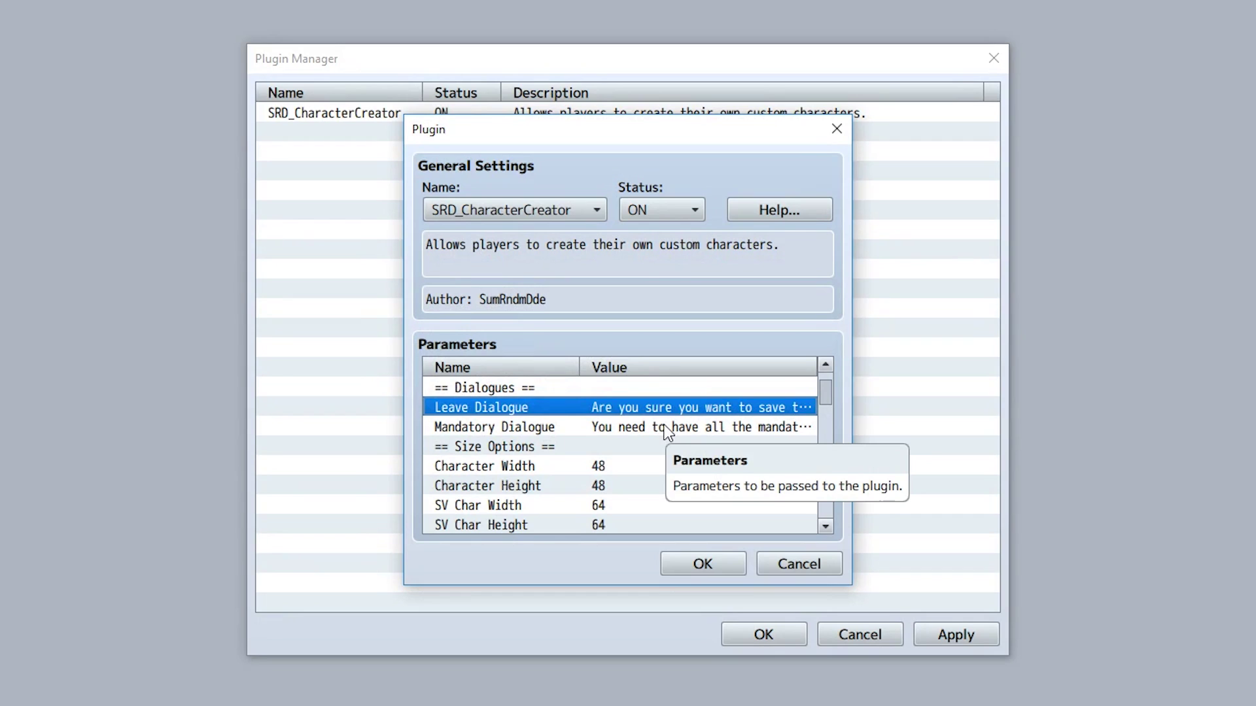
Review the full Mandatory Dialogue text, including its \n line break code, and close it
{"action": "double_click", "coordinate": [666, 428]}
{"action": "left_click_drag", "start_coordinate": [466, 330], "coordinate": [873, 335]}
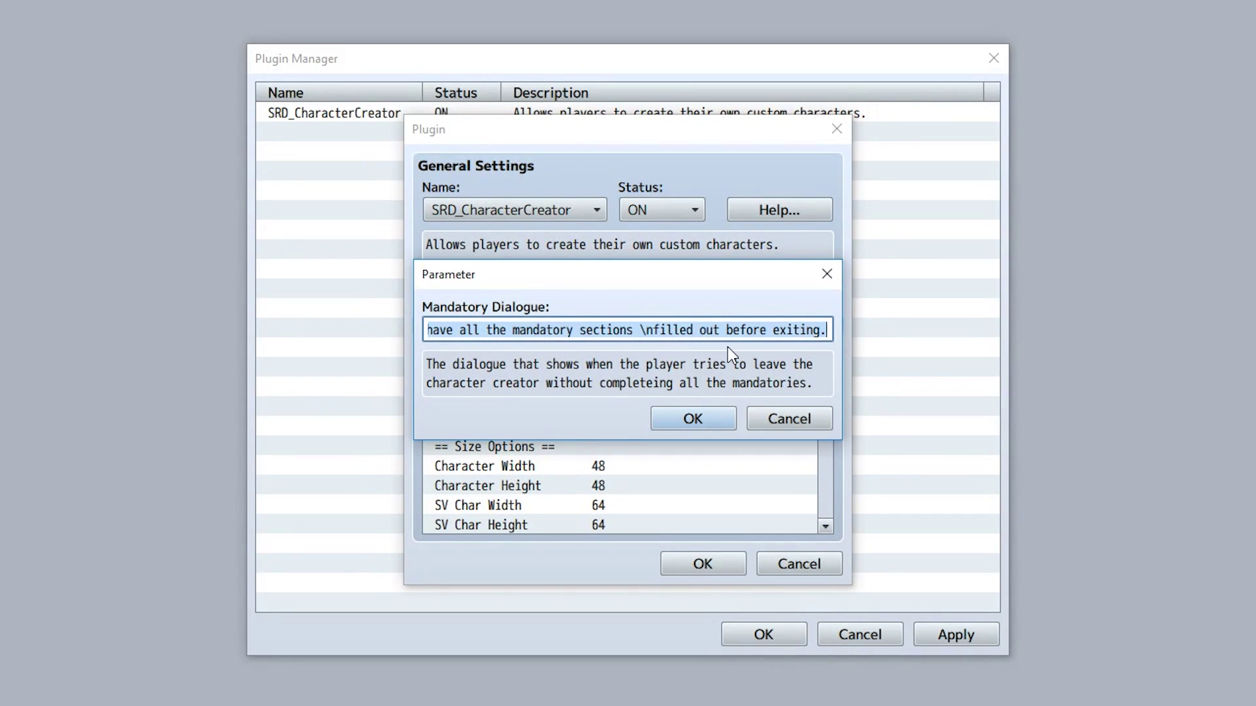
{"action": "left_click_drag", "start_coordinate": [654, 329], "coordinate": [644, 327]}
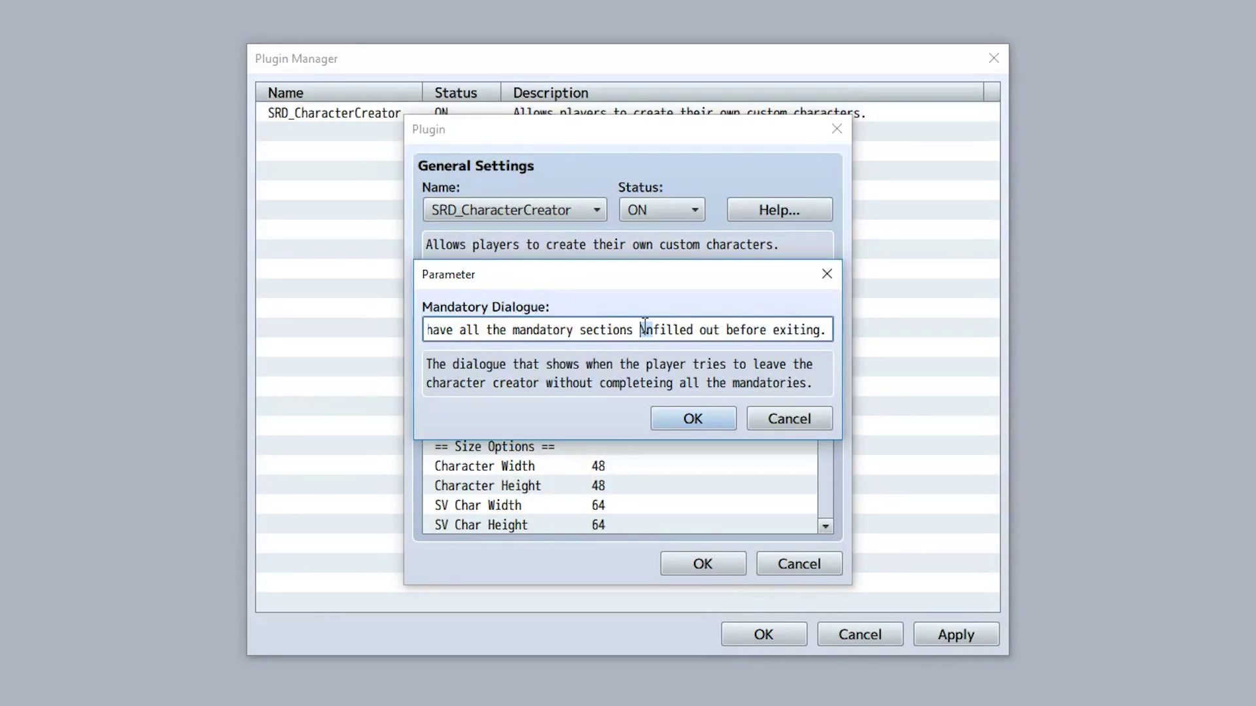
{"action": "left_click", "coordinate": [712, 420]}
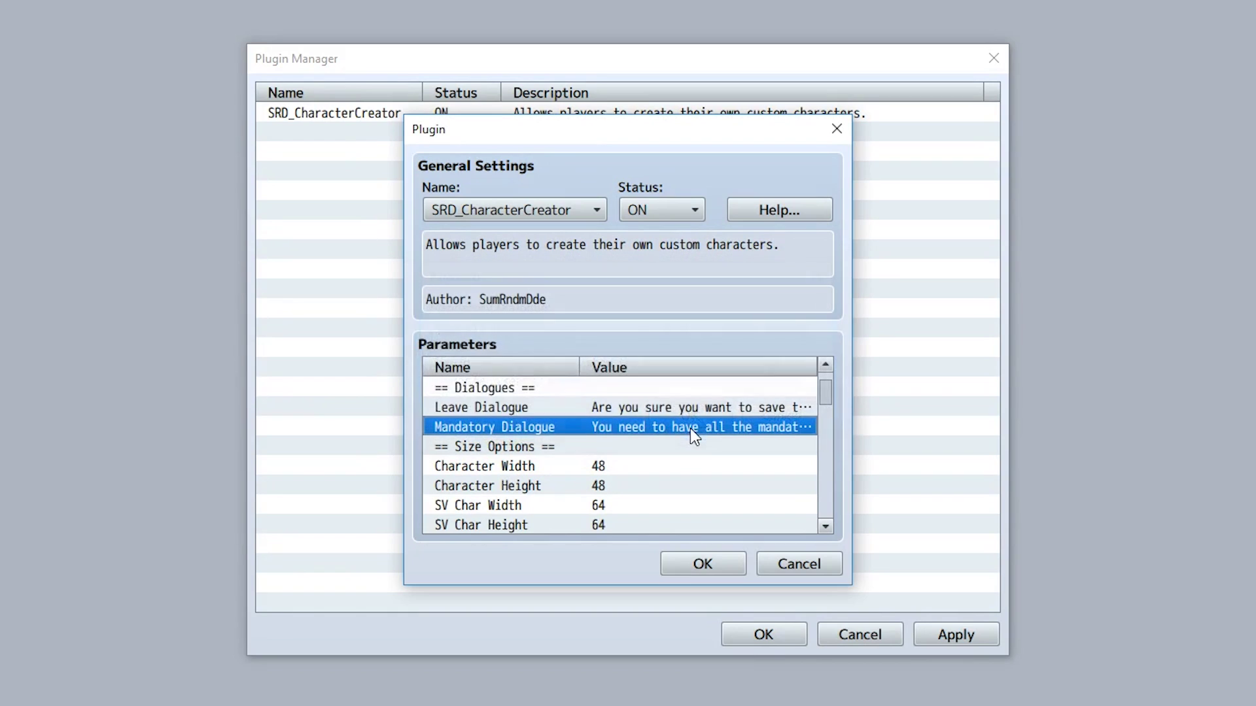
Examine the Size Options parameters, from Character Width and Height through the SV Char and Face sizes
{"action": "scroll", "coordinate": [608, 424], "scroll_direction": "down", "scroll_amount": 1}
{"action": "scroll", "coordinate": [649, 433], "scroll_direction": "down", "scroll_amount": 1}
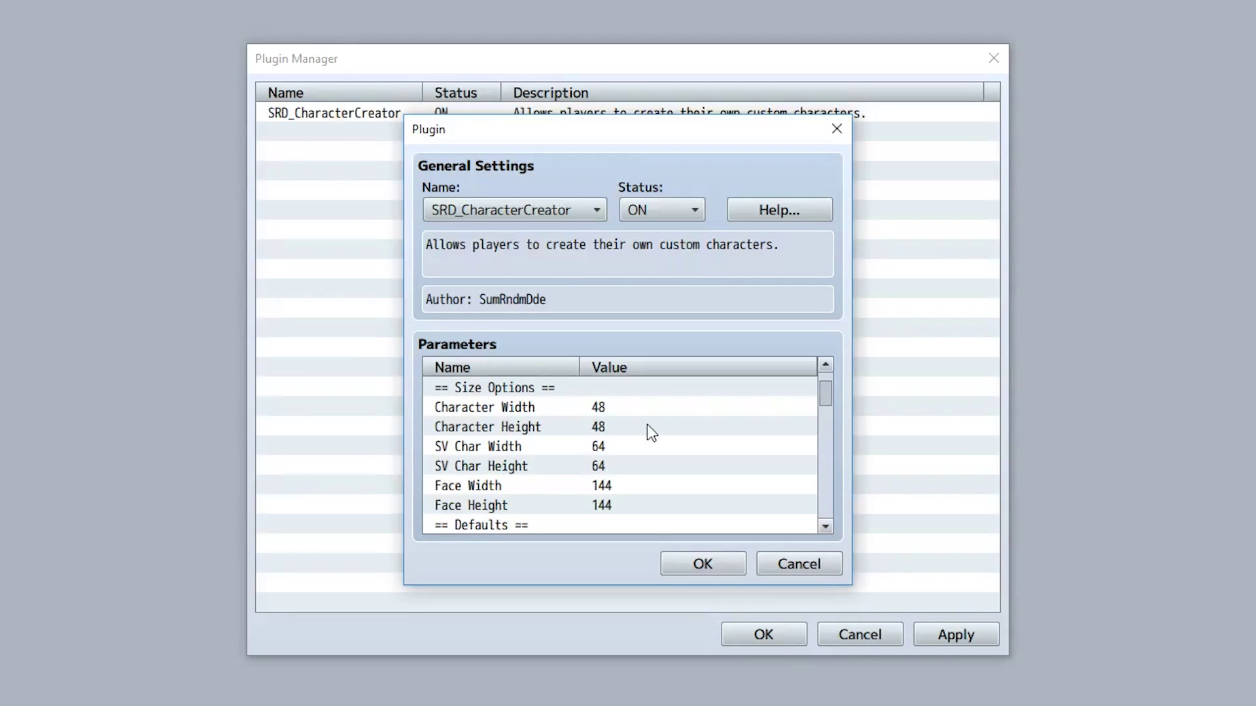
{"action": "left_click", "coordinate": [591, 408]}
{"action": "left_click", "coordinate": [596, 427]}
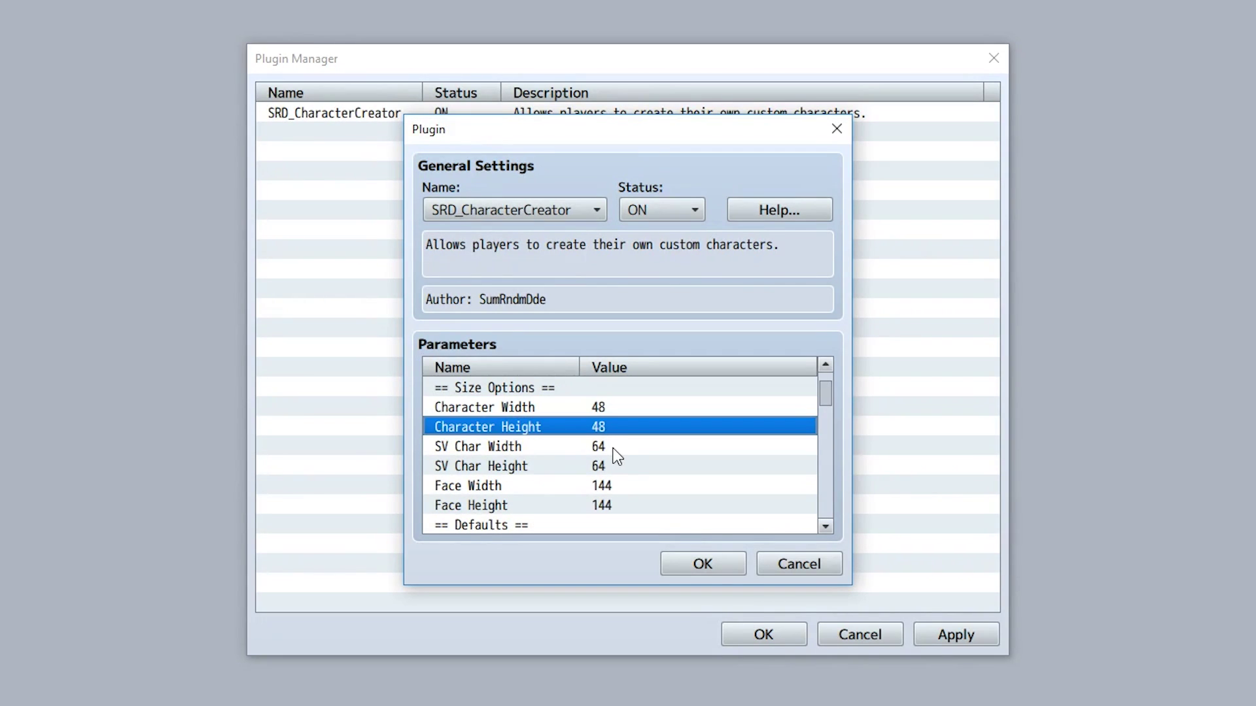
{"action": "left_click", "coordinate": [615, 448]}
{"action": "left_click", "coordinate": [618, 463]}
{"action": "left_click", "coordinate": [609, 484]}
{"action": "left_click", "coordinate": [603, 507]}
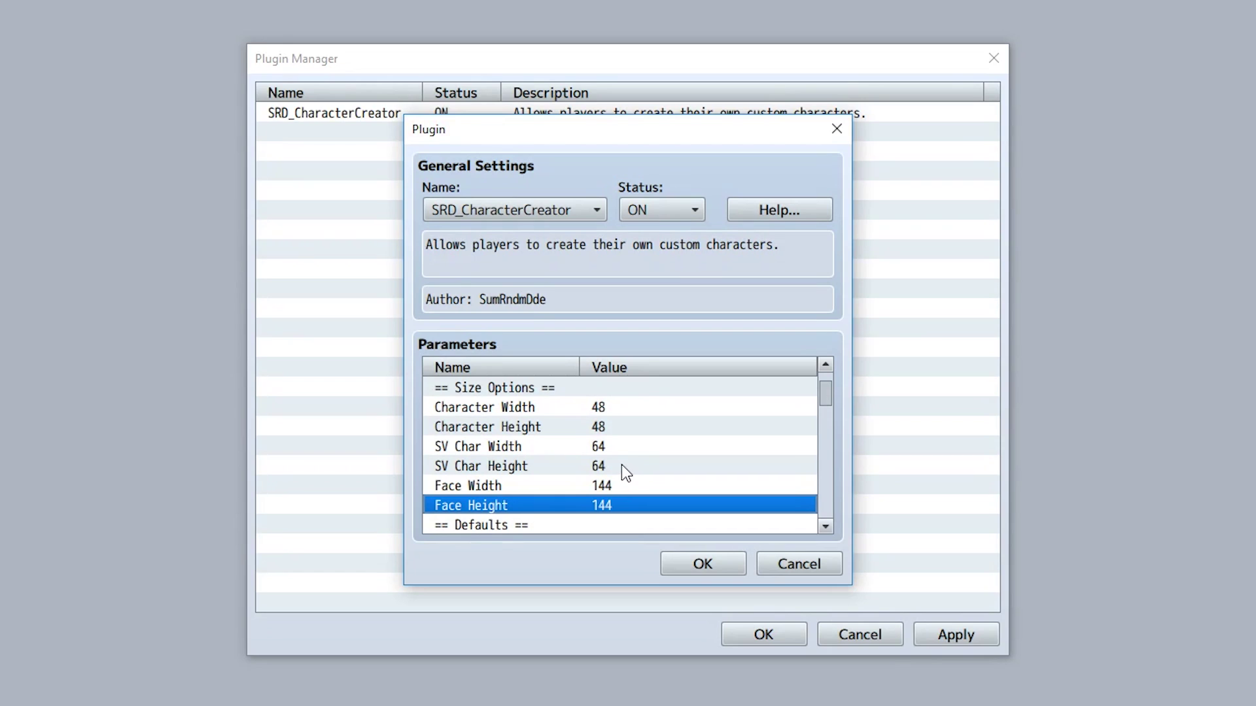
Review the Default Source and Default Dir parameters in the plugin's Defaults group, closing each one
{"action": "scroll", "coordinate": [620, 465], "scroll_direction": "down", "scroll_amount": 2}
{"action": "scroll", "coordinate": [593, 458], "scroll_direction": "down", "scroll_amount": 3}
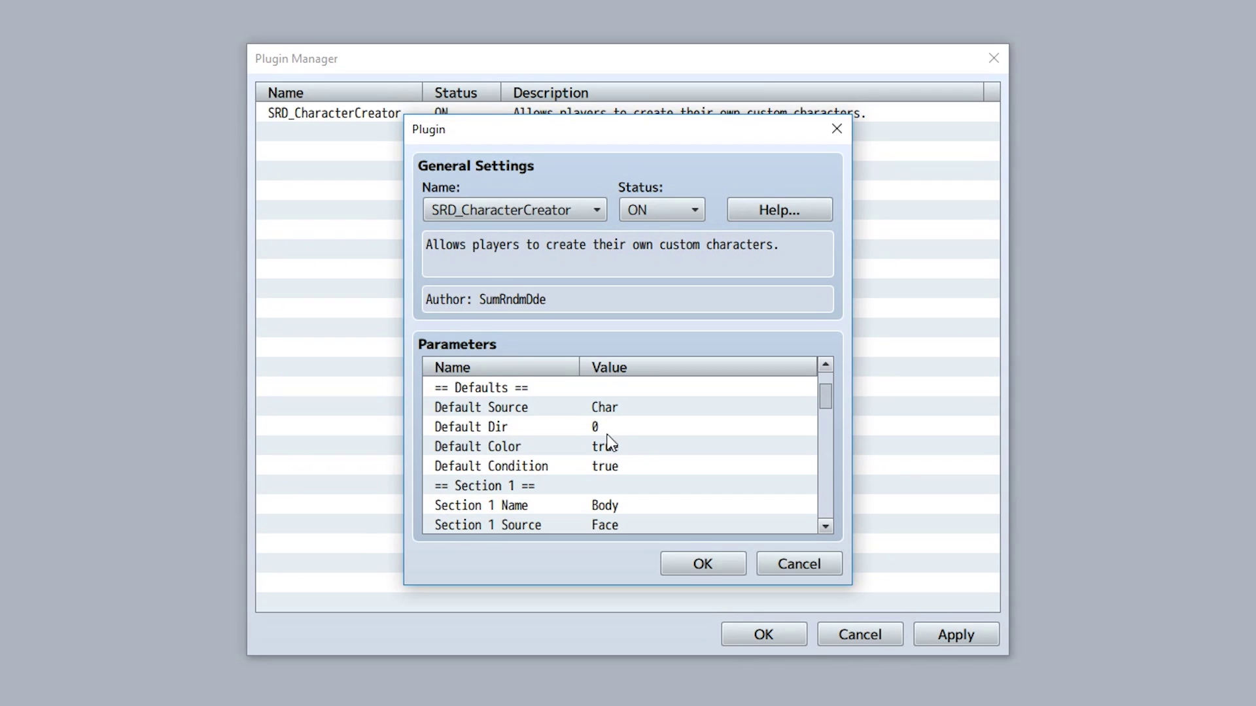
{"action": "double_click", "coordinate": [613, 412]}
{"action": "left_click", "coordinate": [661, 419]}
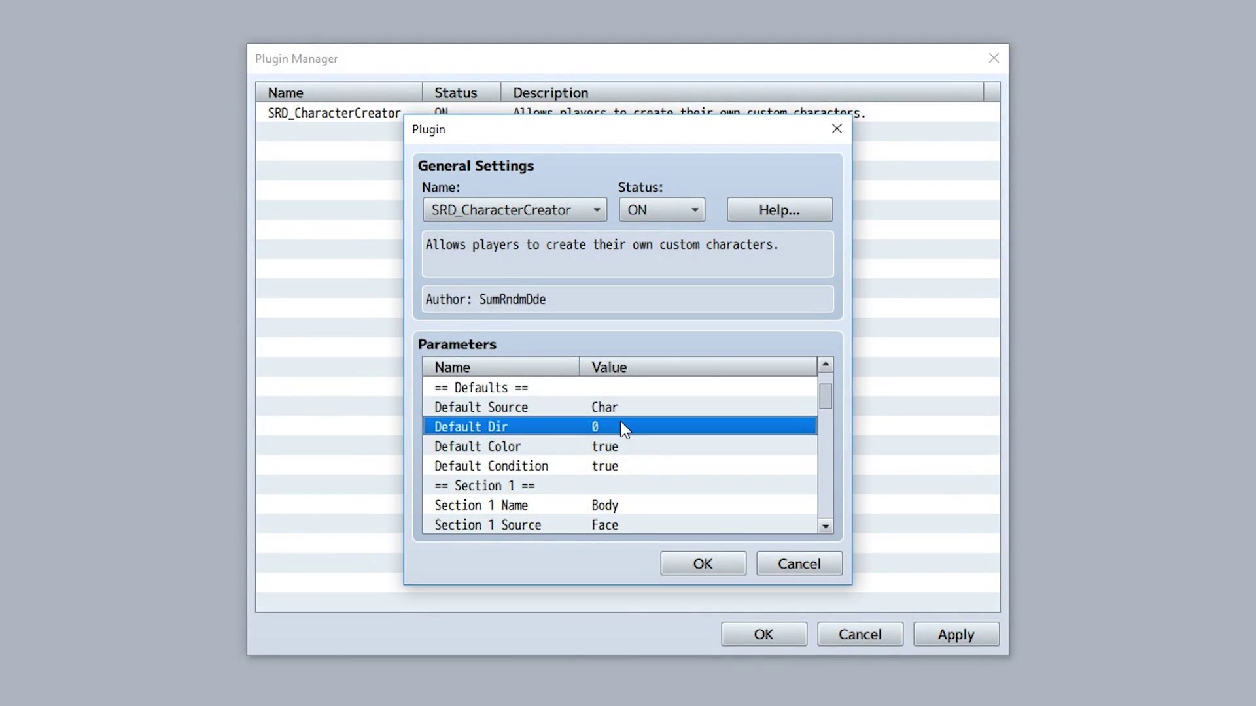
{"action": "double_click", "coordinate": [622, 426]}
{"action": "left_click", "coordinate": [694, 420]}
Review the descriptions of the Default Color and Default Condition parameters and close them
{"action": "double_click", "coordinate": [628, 450]}
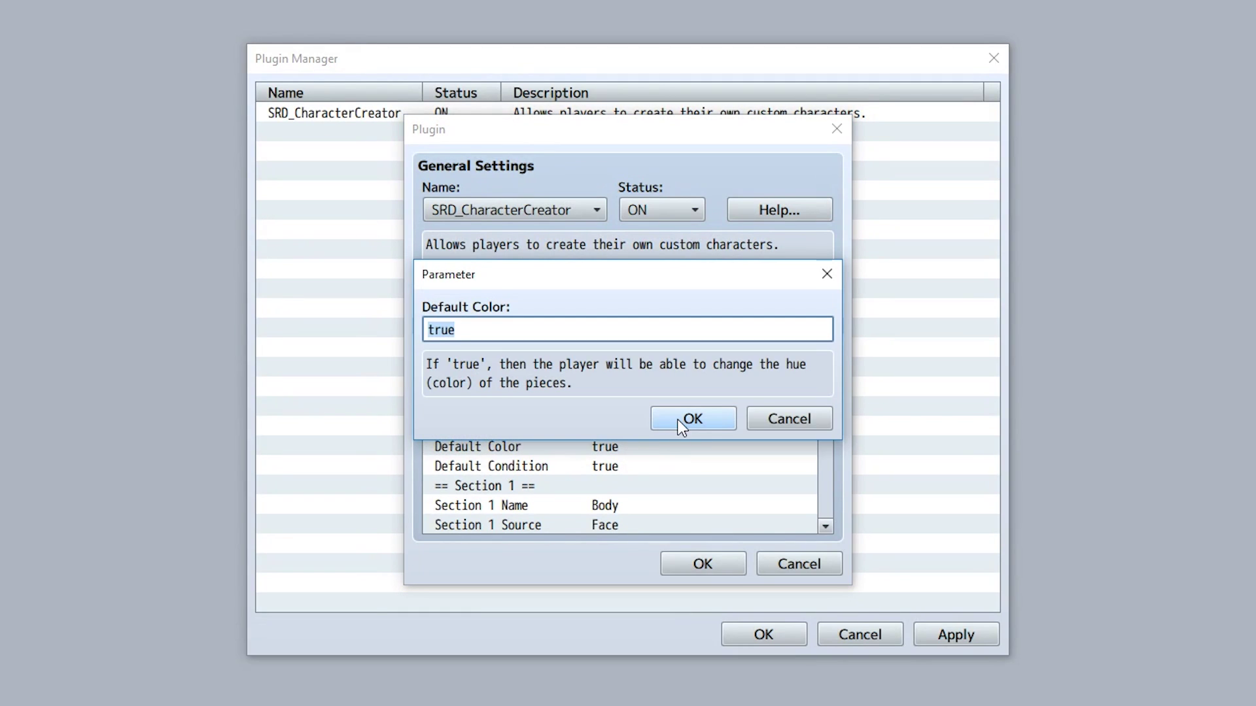
{"action": "left_click", "coordinate": [684, 421]}
{"action": "left_click", "coordinate": [633, 466]}
{"action": "double_click", "coordinate": [633, 467]}
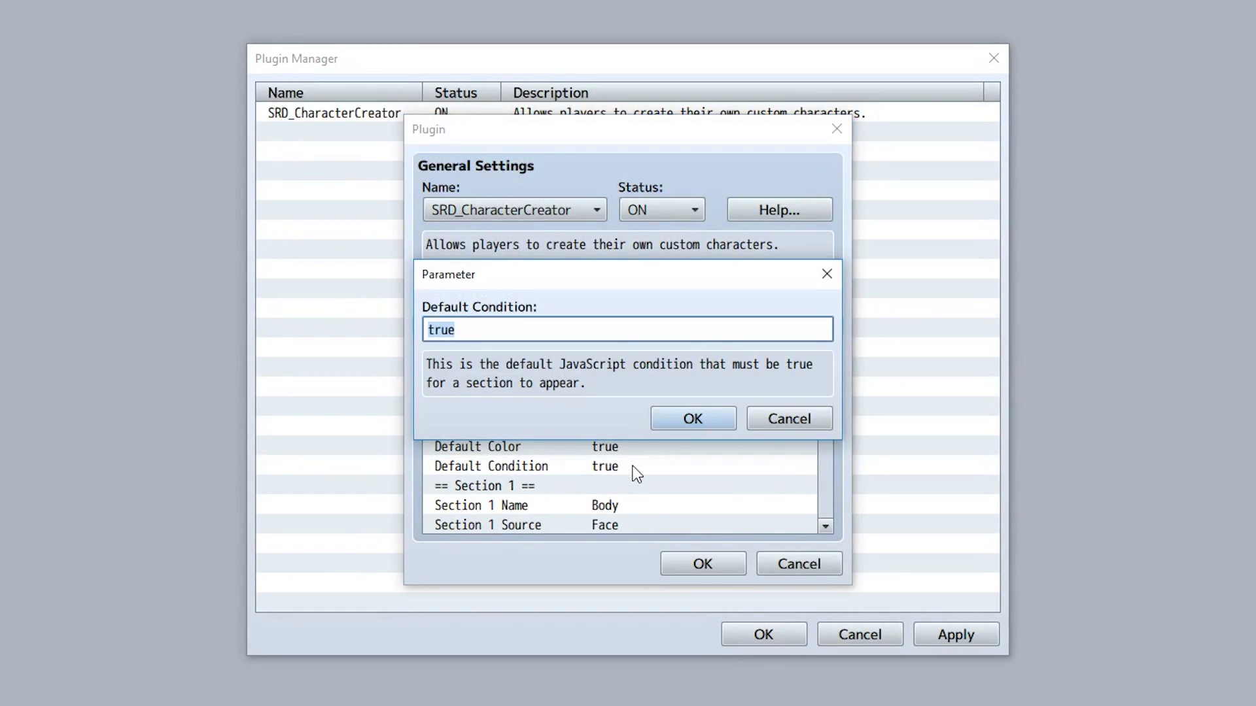
{"action": "left_click", "coordinate": [667, 425]}
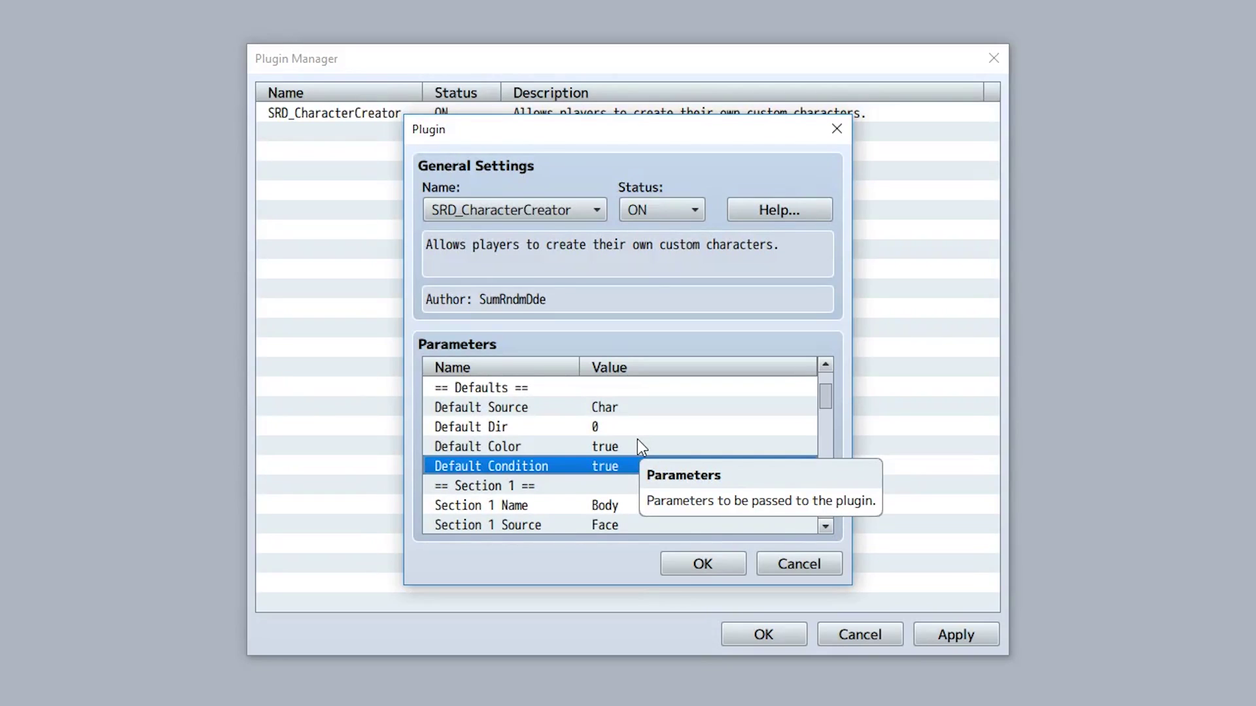
Set the Section 10 Name parameter to Body
{"action": "scroll", "coordinate": [638, 448], "scroll_direction": "down", "scroll_amount": 2}
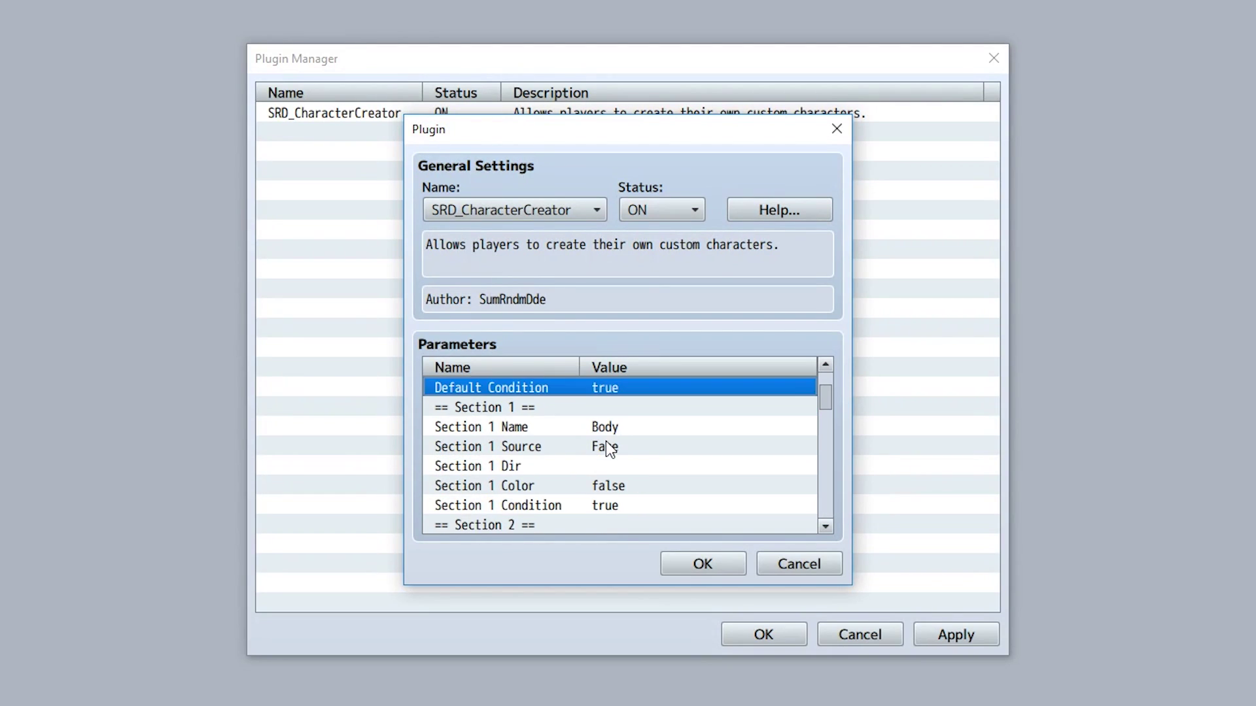
{"action": "scroll", "coordinate": [606, 445], "scroll_direction": "down", "scroll_amount": 15}
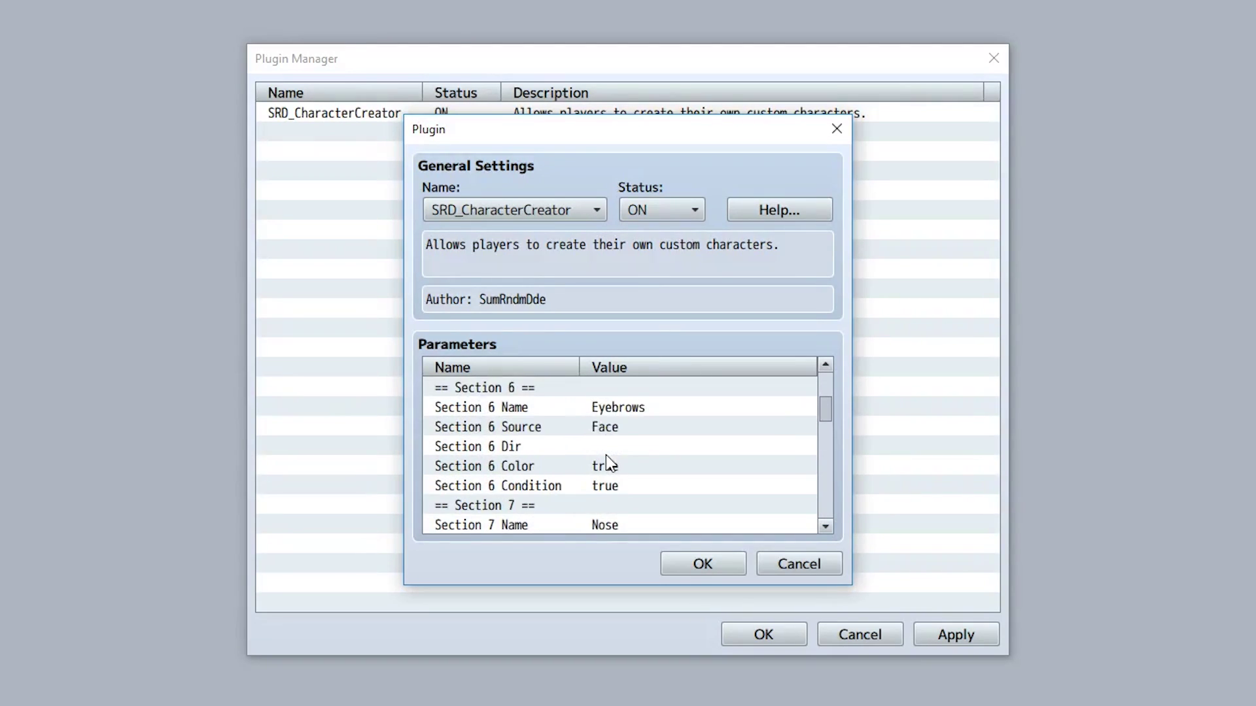
{"action": "scroll", "coordinate": [606, 454], "scroll_direction": "down", "scroll_amount": 3}
{"action": "left_click", "coordinate": [567, 407]}
{"action": "double_click", "coordinate": [566, 406]}
{"action": "type", "text": "Body"}
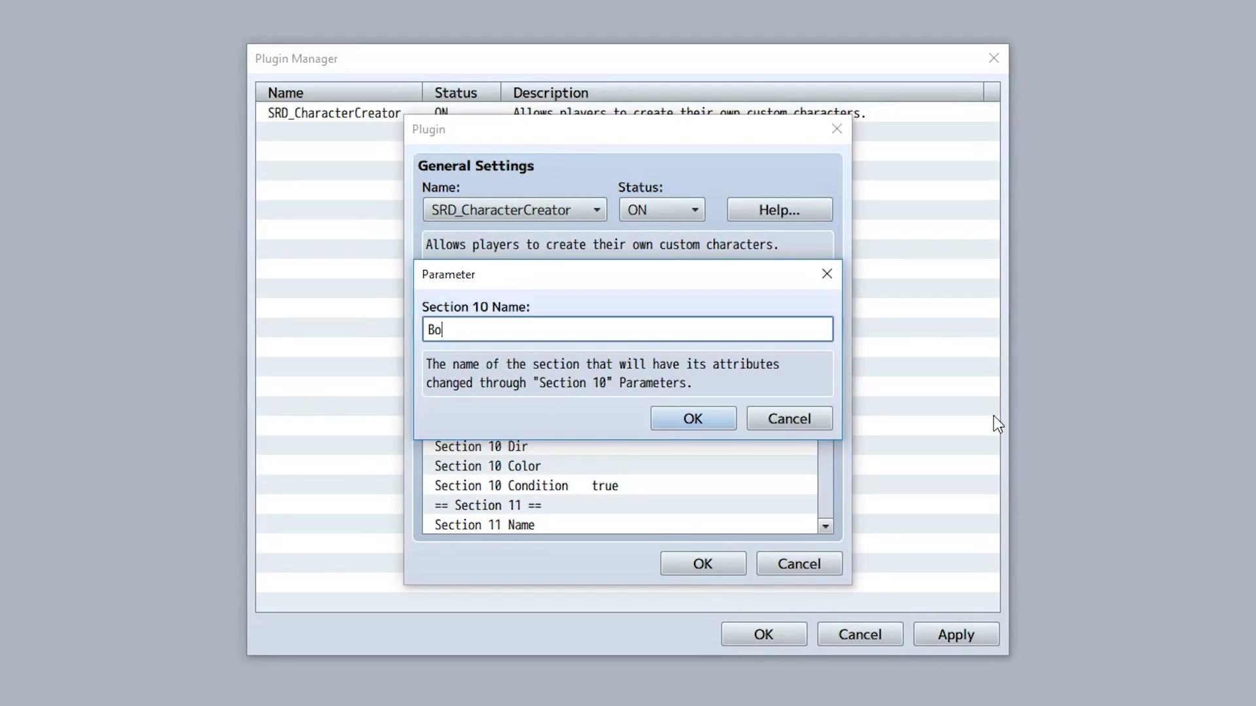
{"action": "left_click", "coordinate": [674, 422]}
Try Face as the Section 10 Source value and discard the entry
{"action": "left_click", "coordinate": [603, 429]}
{"action": "double_click", "coordinate": [601, 427]}
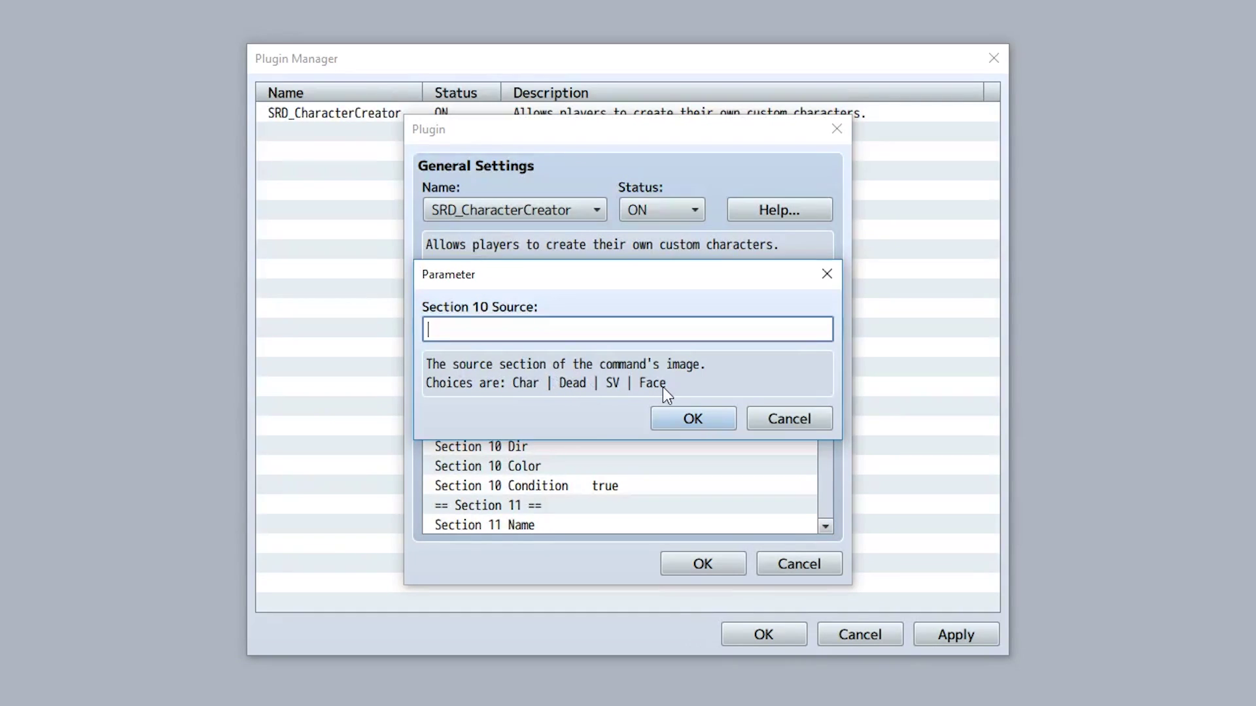
{"action": "type", "text": "Face"}
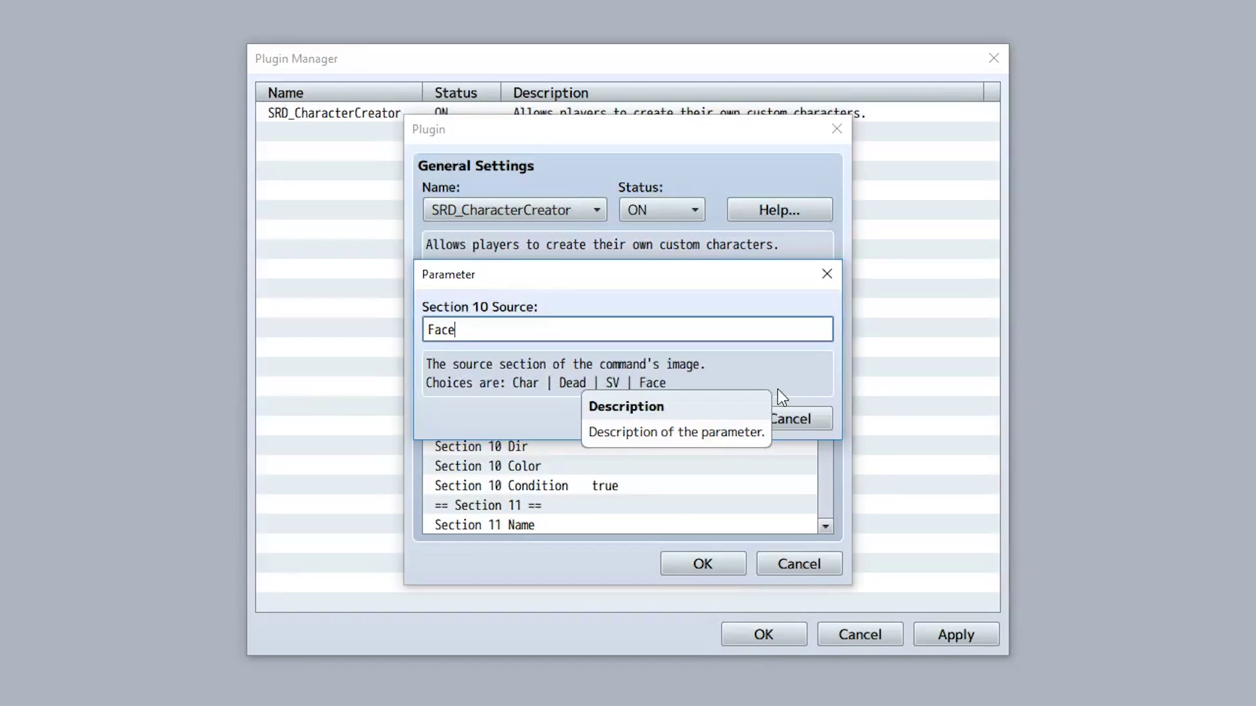
{"action": "left_click", "coordinate": [780, 416]}
Clear the Section 10 Name parameter so that it is empty
{"action": "left_click", "coordinate": [626, 408]}
{"action": "double_click", "coordinate": [627, 413]}
{"action": "key", "text": "BackSpace"}
{"action": "left_click", "coordinate": [654, 414]}
Return to the Section 2 (Clothing) parameters, review the Section 2 Source choices and close them
{"action": "scroll", "coordinate": [662, 484], "scroll_direction": "up", "scroll_amount": 2}
{"action": "scroll", "coordinate": [662, 487], "scroll_direction": "up", "scroll_amount": 11}
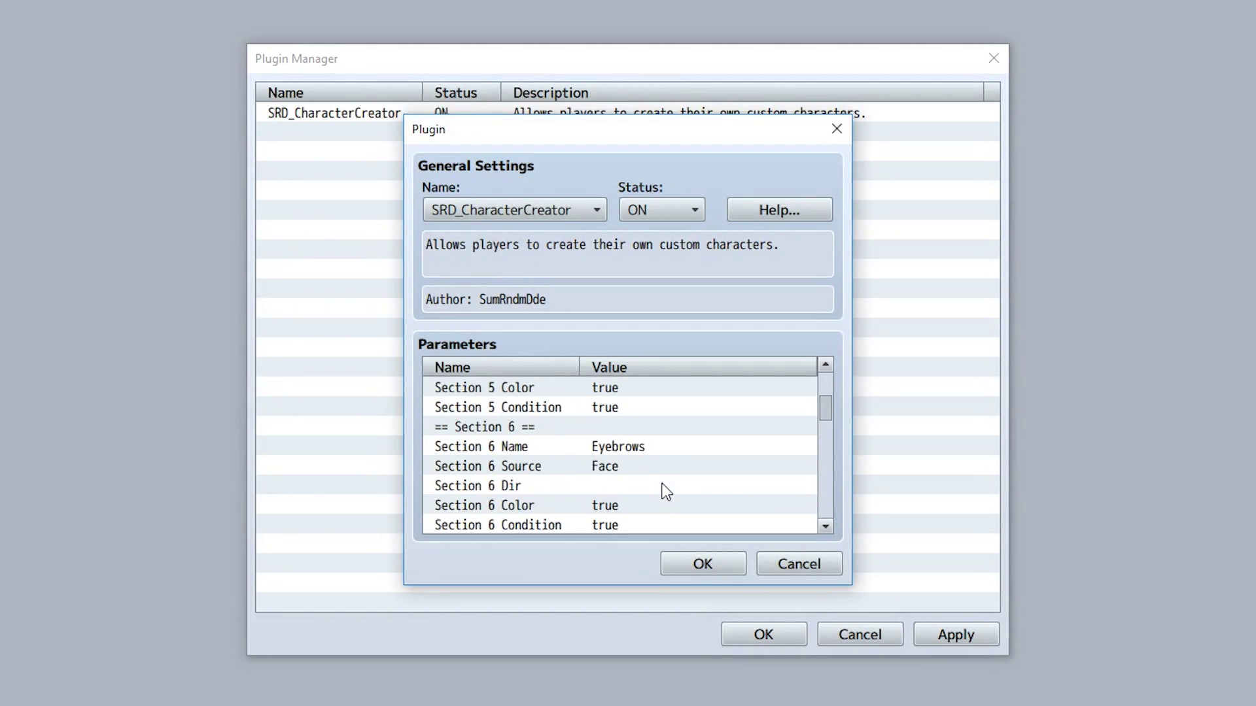
{"action": "scroll", "coordinate": [665, 490], "scroll_direction": "up", "scroll_amount": 6}
{"action": "scroll", "coordinate": [695, 465], "scroll_direction": "down", "scroll_amount": 2}
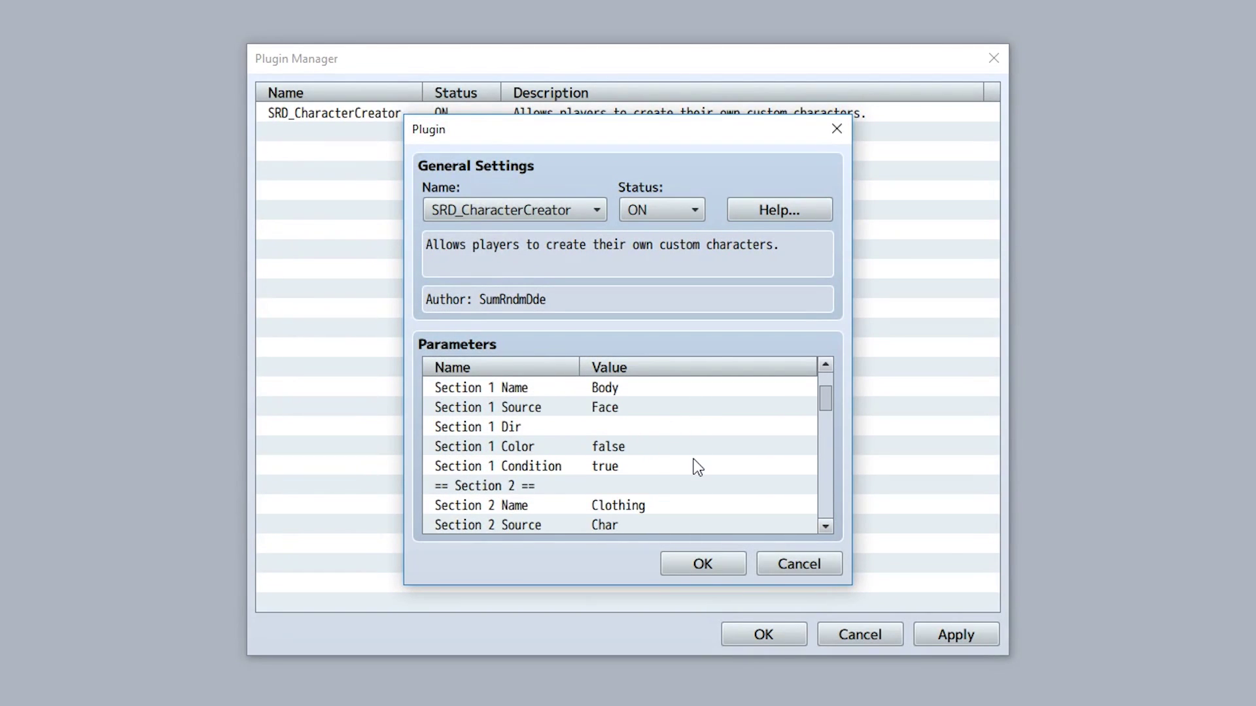
{"action": "scroll", "coordinate": [696, 465], "scroll_direction": "down", "scroll_amount": 2}
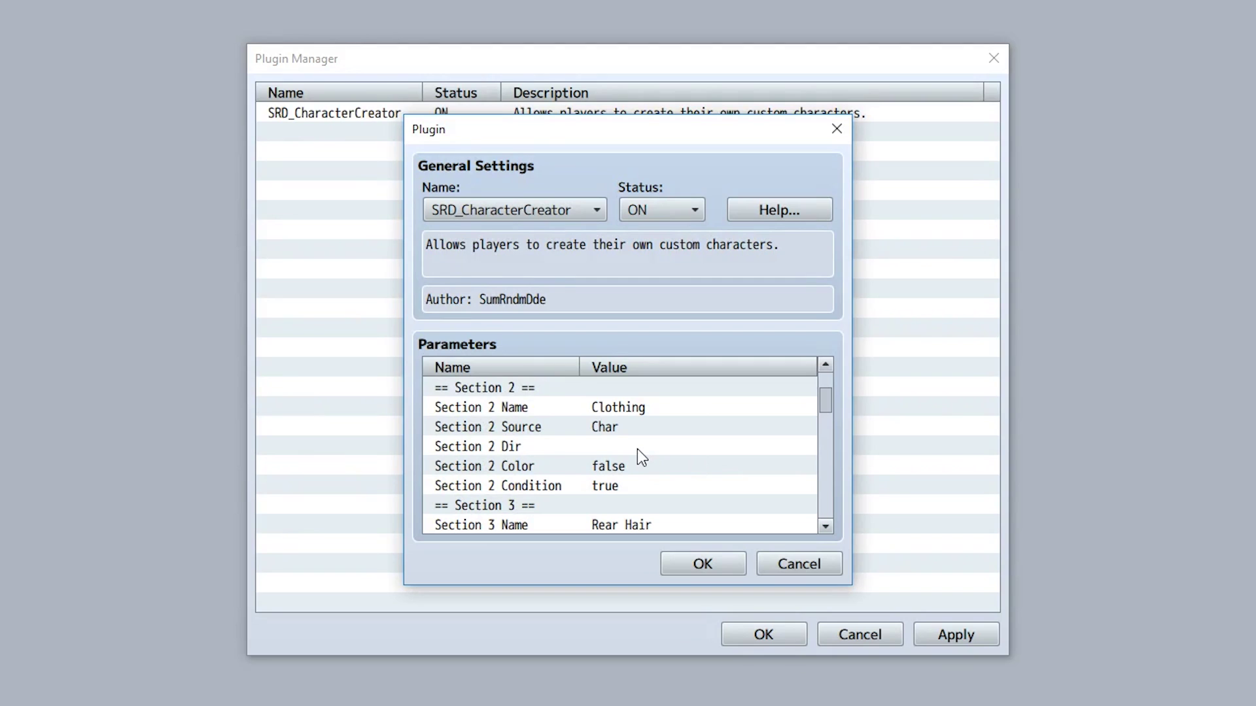
{"action": "left_click", "coordinate": [622, 406]}
{"action": "double_click", "coordinate": [621, 426]}
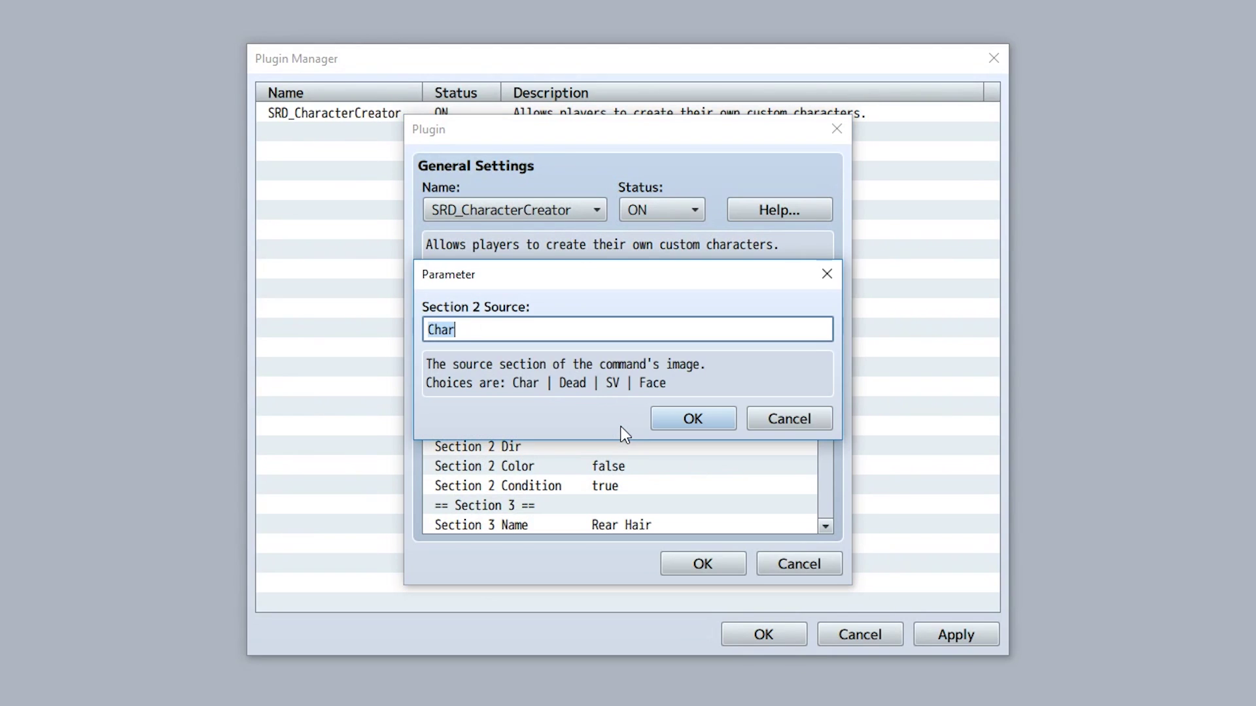
{"action": "left_click", "coordinate": [693, 422]}
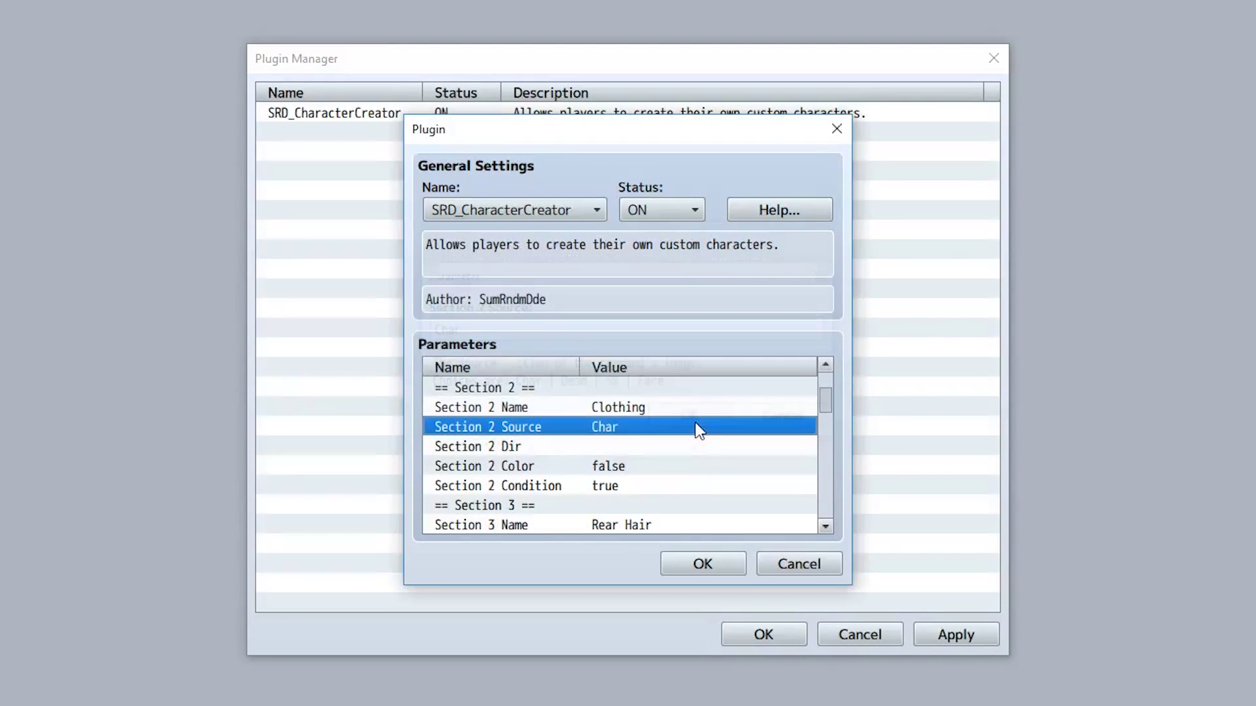
Set the Section 2 Source for Clothing to Face
{"action": "left_click", "coordinate": [604, 407]}
{"action": "double_click", "coordinate": [622, 428]}
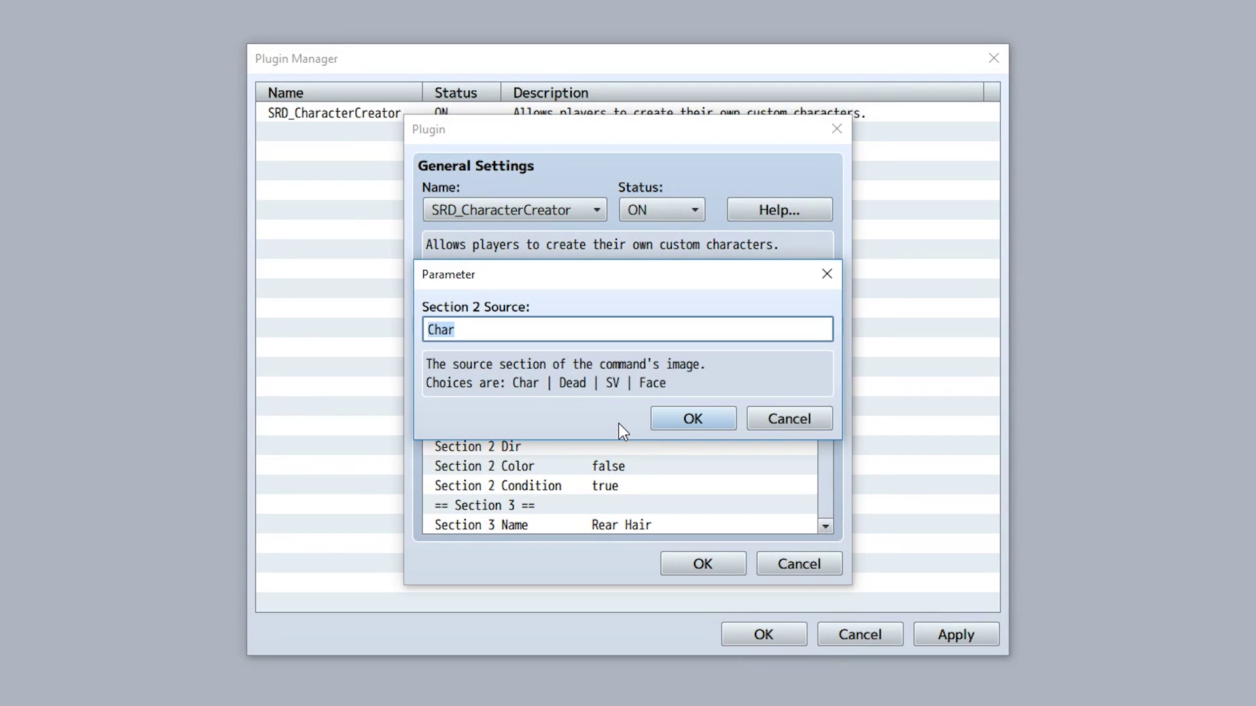
{"action": "type", "text": "Face"}
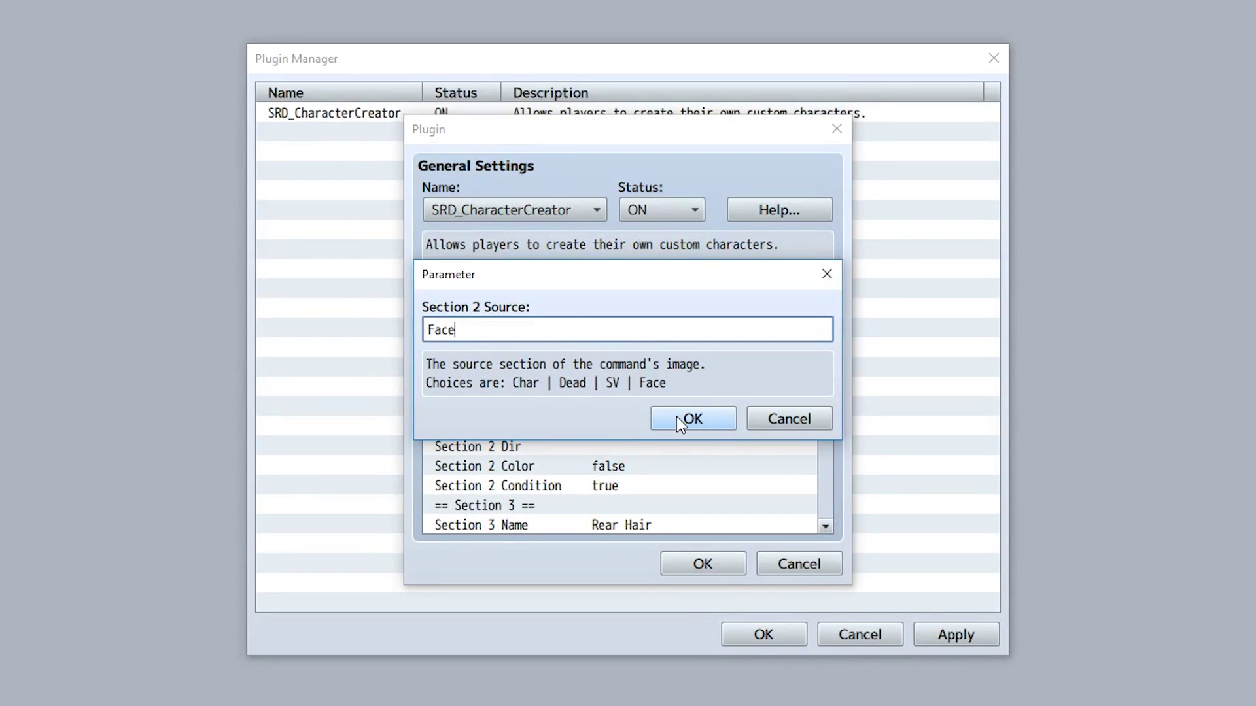
{"action": "left_click", "coordinate": [676, 417]}
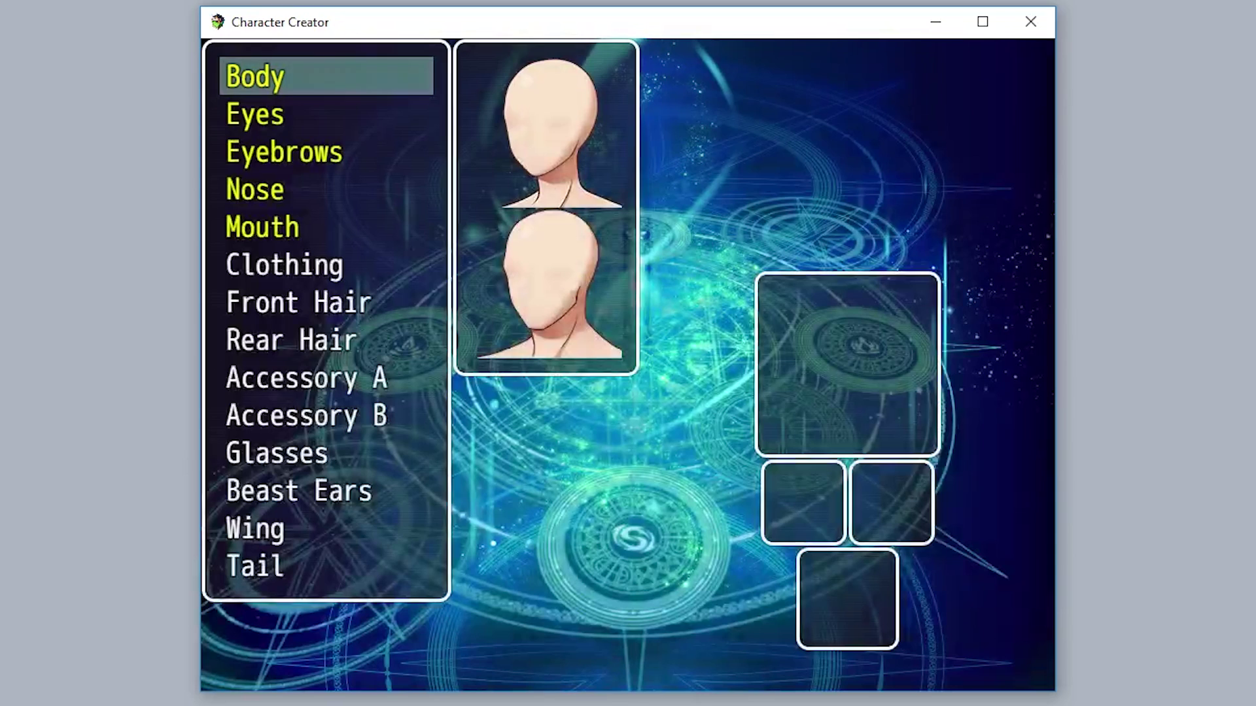
In the running Character Creator test game, go to the Clothing section and open its pieces
{"action": "key", "text": "Down"}
{"action": "key", "text": "Down"}
{"action": "key", "text": "Down"}
{"action": "key", "text": "Down"}
{"action": "key", "text": "Down"}
{"action": "key", "text": "Down"}
{"action": "key", "text": "Up"}
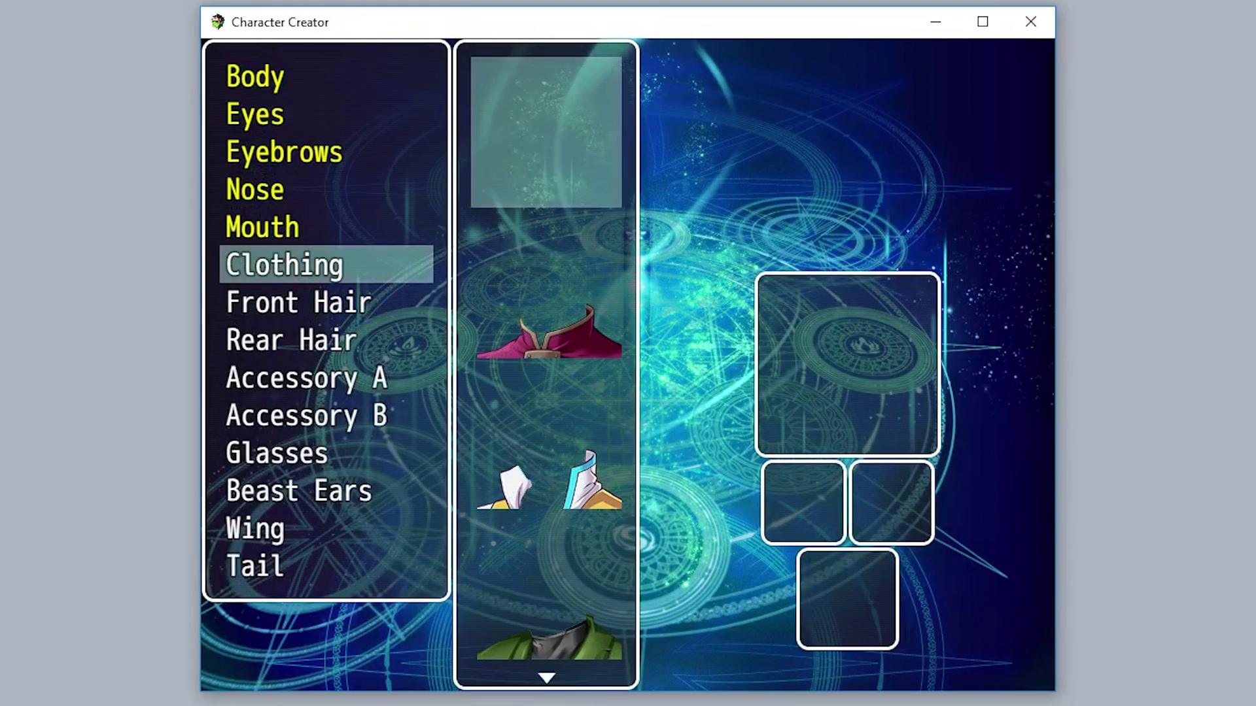
Browse down through the Clothing pieces displayed as face images
{"action": "key", "text": "Down"}
{"action": "key", "text": "Down"}
{"action": "key", "text": "Down"}
{"action": "key", "text": "Down"}
{"action": "key", "text": "Down"}
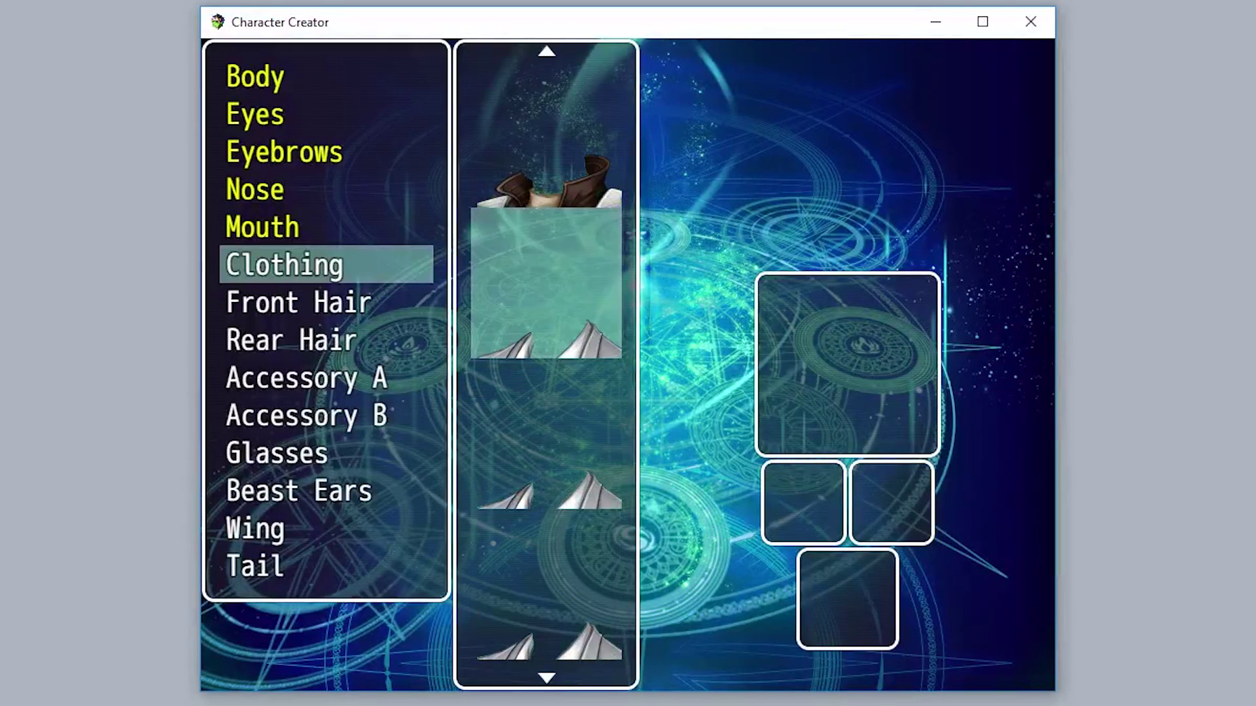
{"action": "key", "text": "Down"}
{"action": "key", "text": "Down"}
{"action": "key", "text": "Down"}
{"action": "key", "text": "Down"}
{"action": "key", "text": "Down"}
{"action": "key", "text": "Down"}
{"action": "key", "text": "Down"}
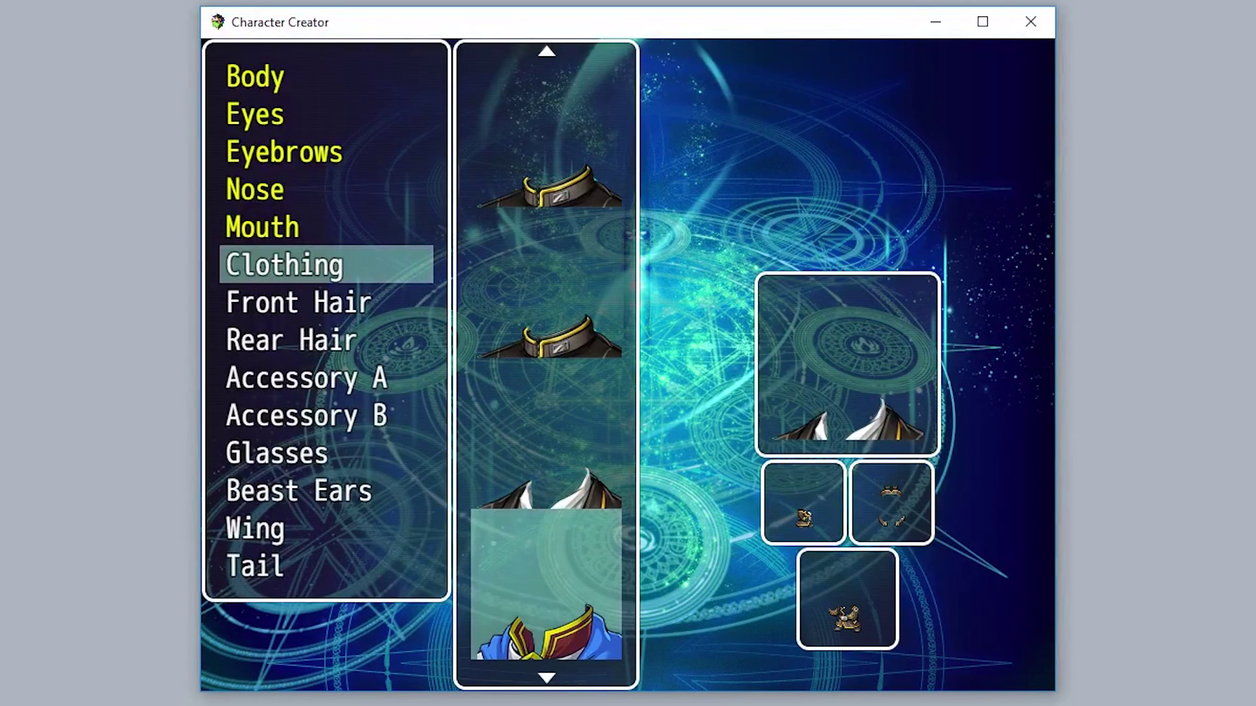
{"action": "key", "text": "Up"}
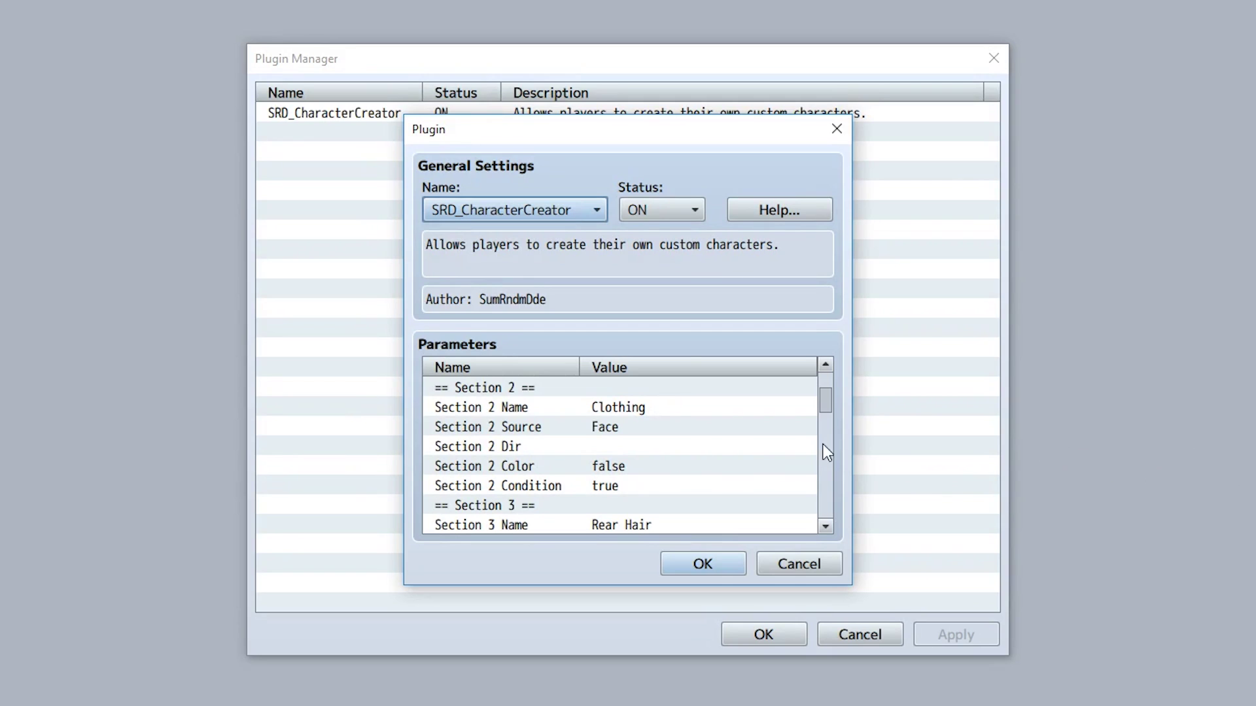
In the plugin parameters, set the Section 2 Source to Char and the Section 2 Dir to 2
{"action": "left_click", "coordinate": [633, 413]}
{"action": "double_click", "coordinate": [650, 426]}
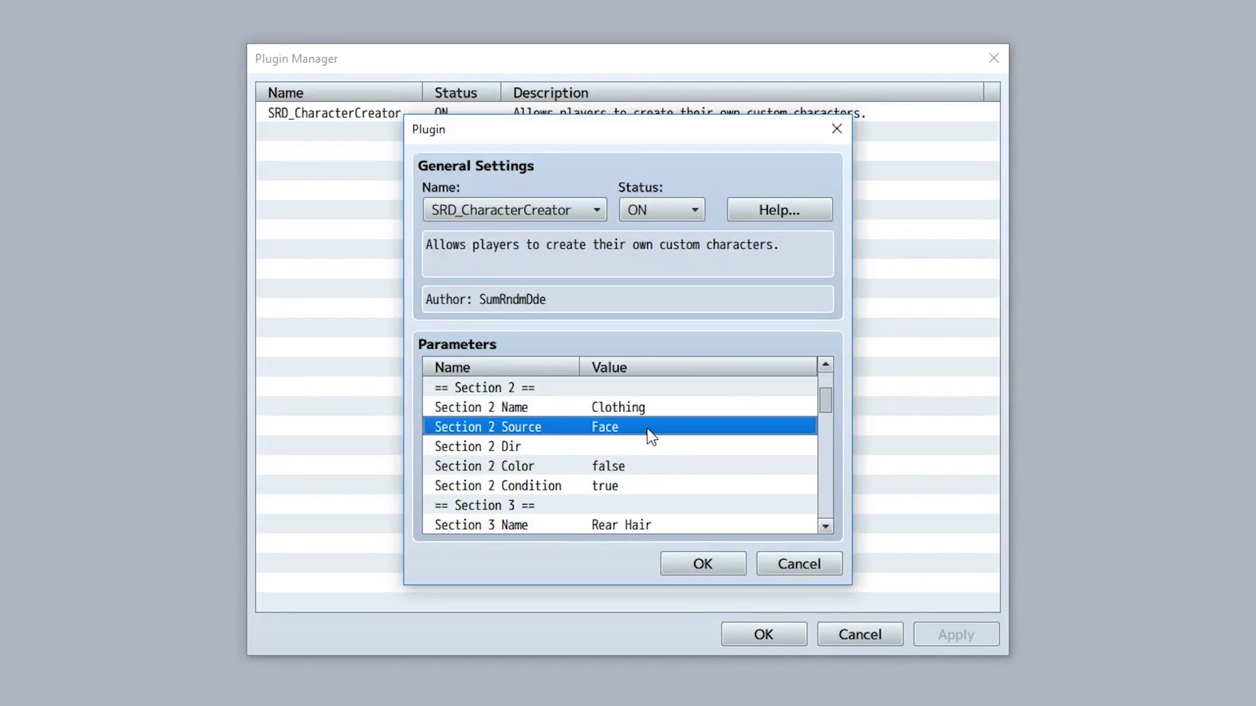
{"action": "type", "text": "Char"}
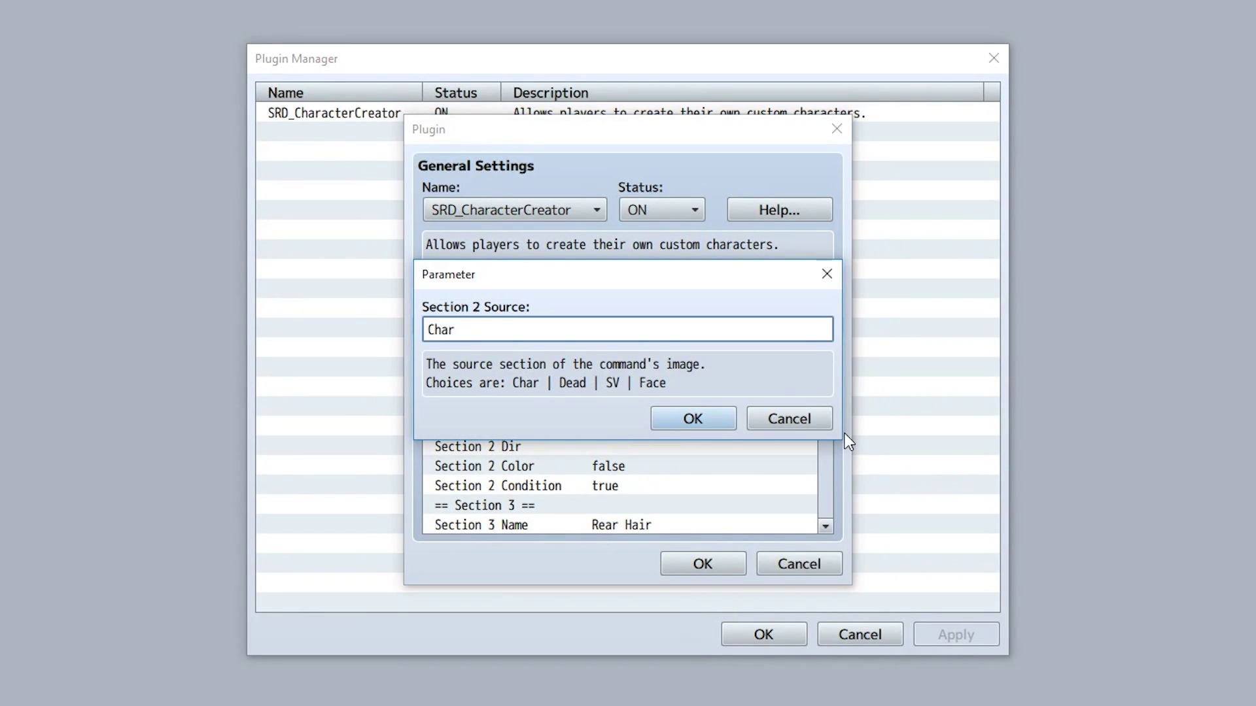
{"action": "left_click", "coordinate": [684, 417]}
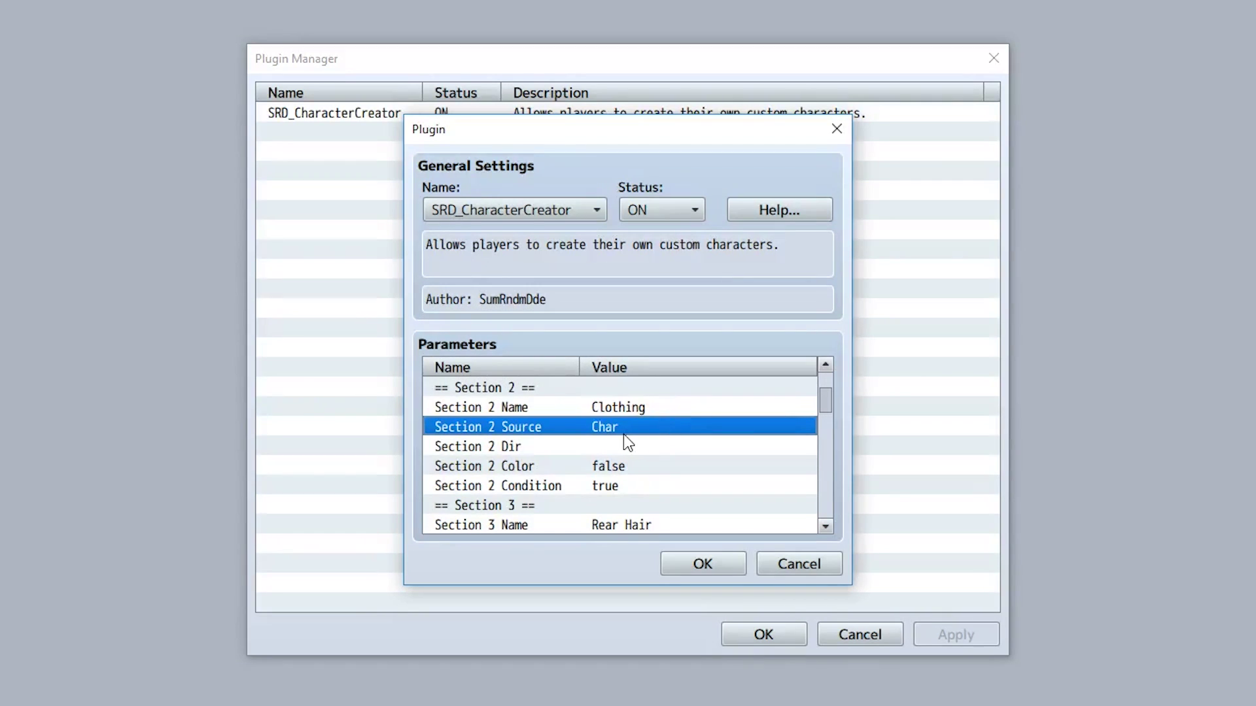
{"action": "double_click", "coordinate": [603, 447]}
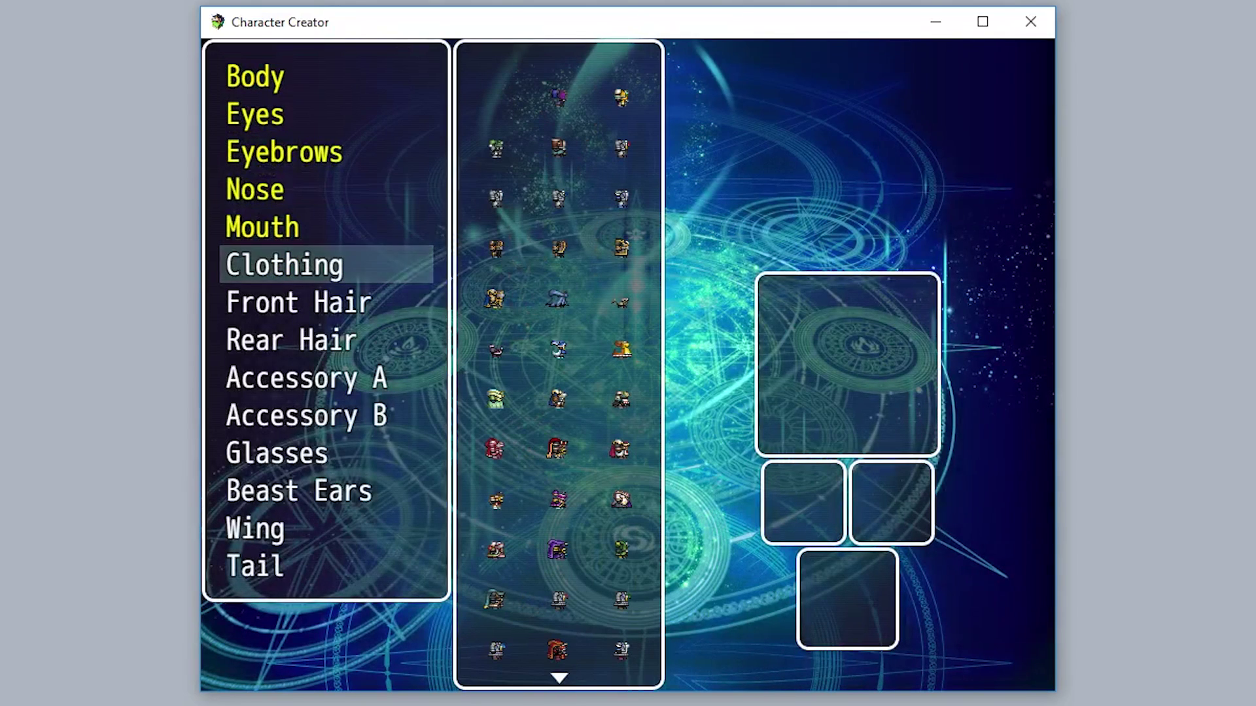
In the test game, enter the Clothing pieces and browse the small character sprites down to the seventh row
{"action": "key", "text": "Return"}
{"action": "key", "text": "Down"}
{"action": "key", "text": "Down"}
{"action": "key", "text": "Down"}
{"action": "key", "text": "Down"}
{"action": "key", "text": "Down"}
{"action": "key", "text": "Down"}
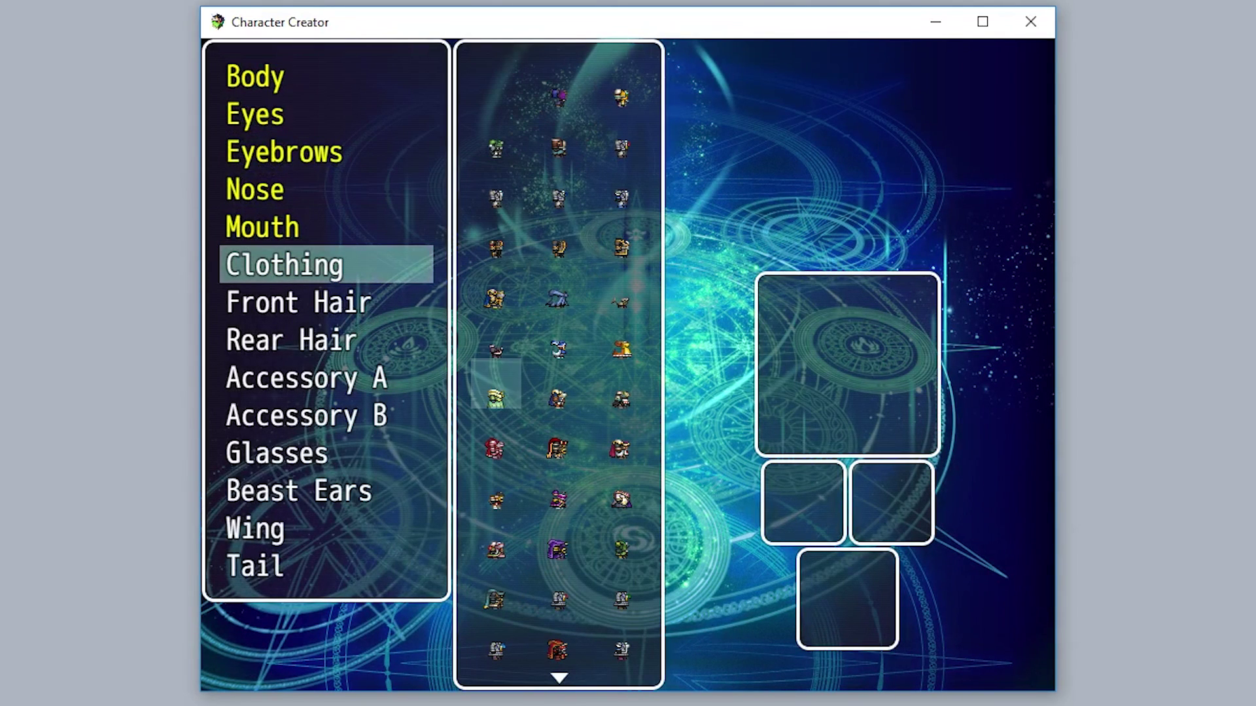
{"action": "key", "text": "Right"}
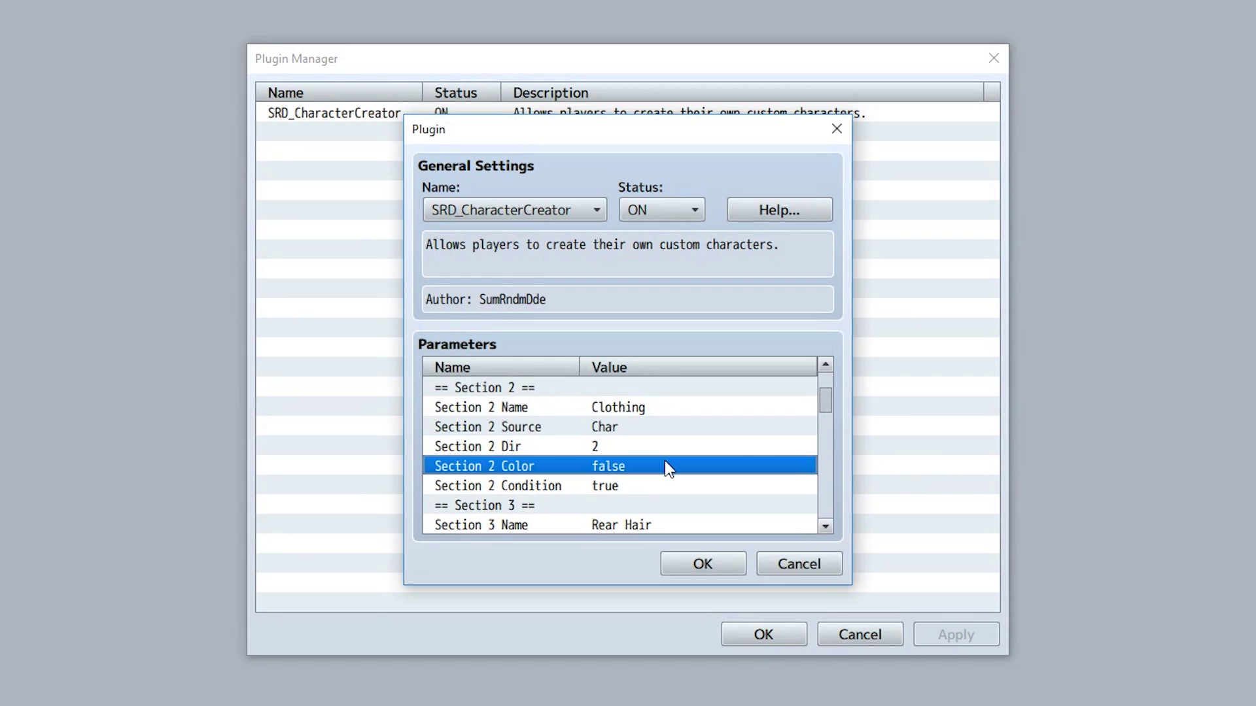
In the plugin parameters, set Section 2 Color to true so the Clothing hue can be changed
{"action": "double_click", "coordinate": [665, 465]}
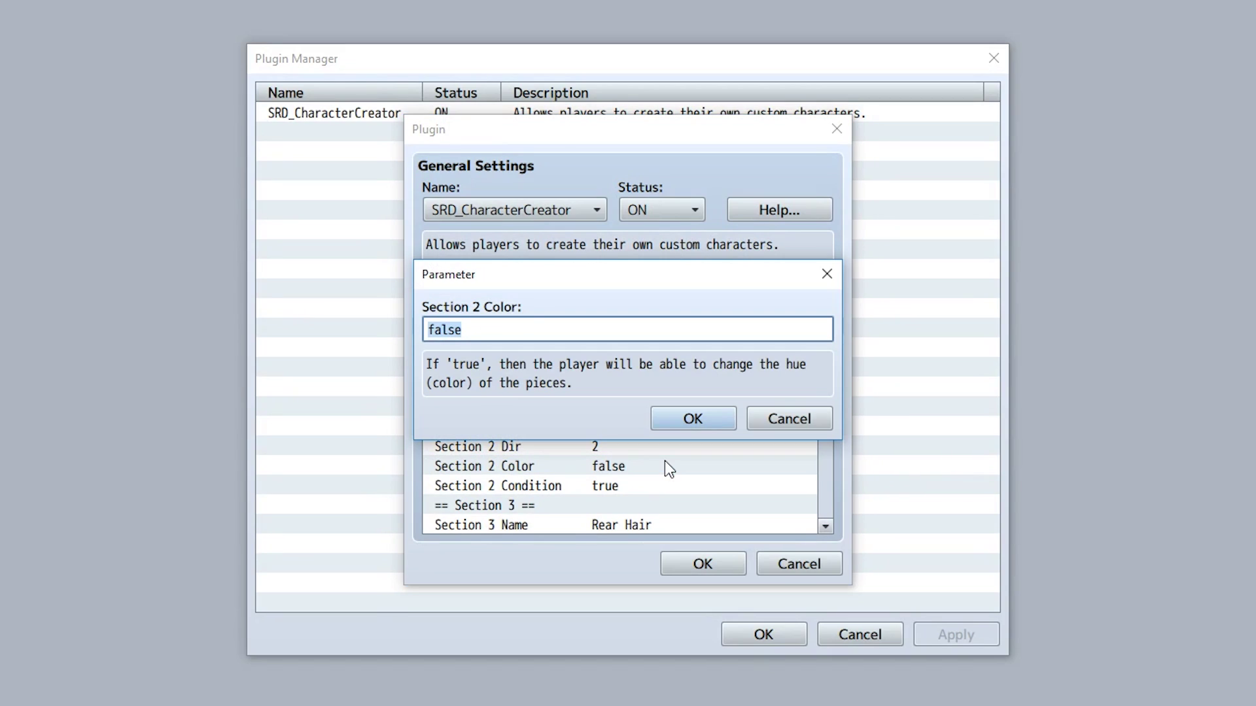
{"action": "type", "text": "true"}
{"action": "left_click", "coordinate": [699, 428]}
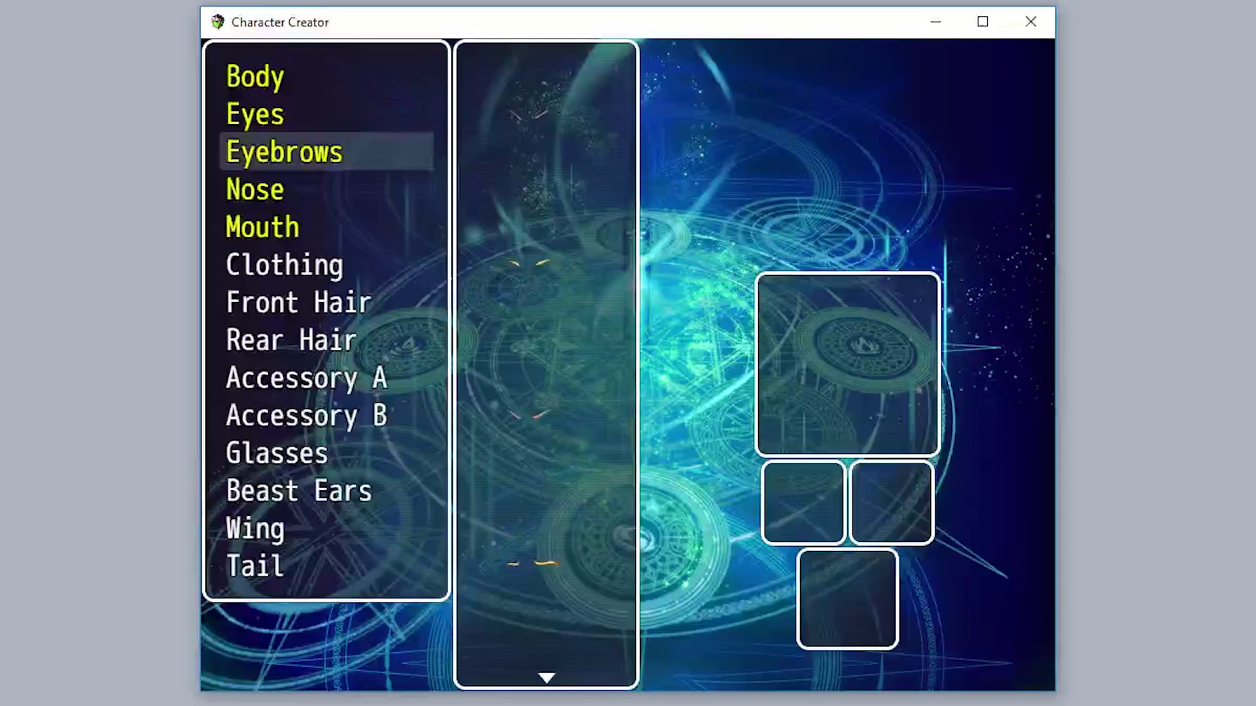
In the test game, move from Eyebrows to the Clothing section and enter its pieces
{"action": "key", "text": "Down"}
{"action": "key", "text": "Down"}
{"action": "key", "text": "Down"}
{"action": "key", "text": "Down"}
{"action": "key", "text": "Up"}
{"action": "key", "text": "Return"}
Choose the red caped clothing piece in the second column of the eighth row
{"action": "key", "text": "Down"}
{"action": "key", "text": "Down"}
{"action": "key", "text": "Down"}
{"action": "key", "text": "Down"}
{"action": "key", "text": "Down"}
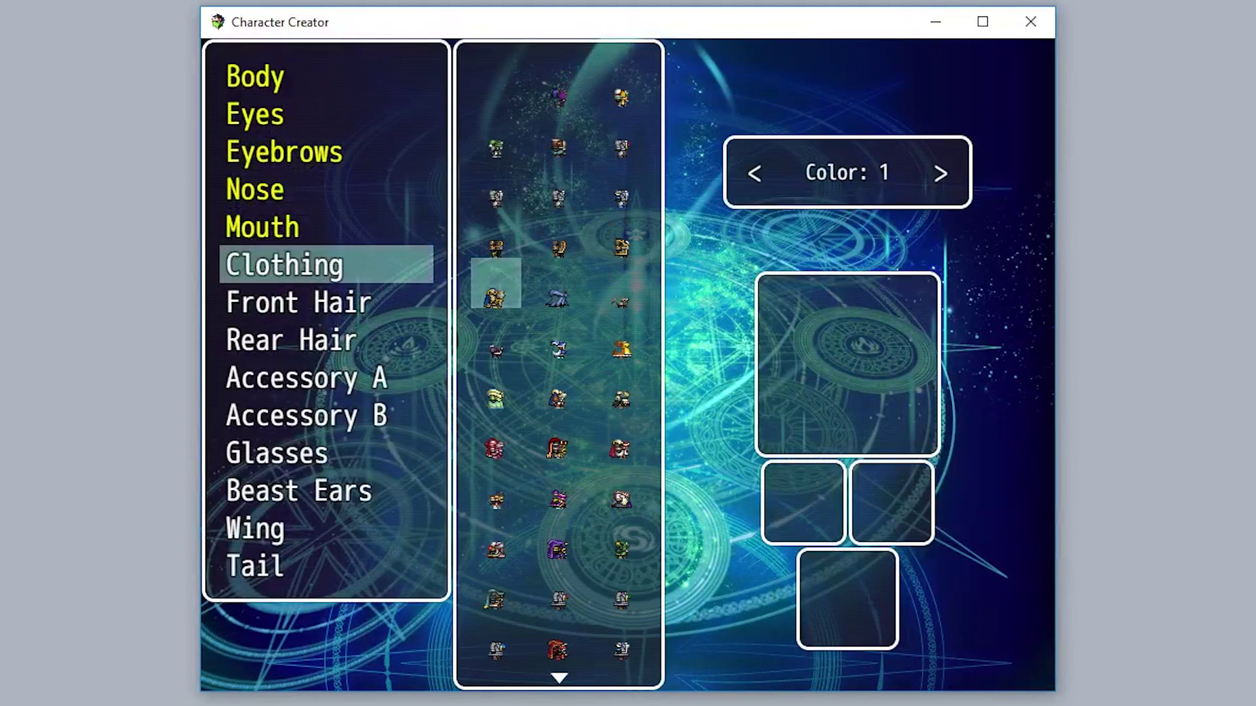
{"action": "key", "text": "Right"}
{"action": "key", "text": "Down"}
{"action": "key", "text": "Return"}
Cycle the chosen clothing piece's color forward to Color 8
{"action": "key", "text": "Right"}
{"action": "key", "text": "Right"}
{"action": "key", "text": "Right"}
{"action": "key", "text": "Right"}
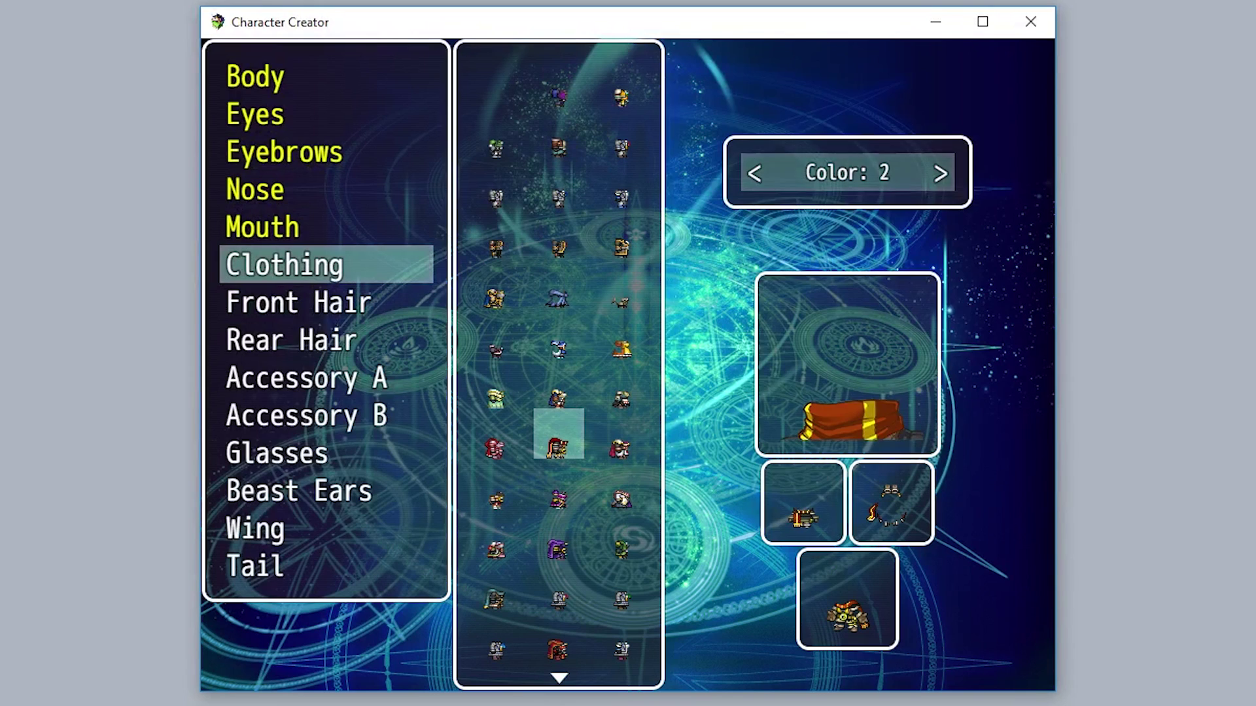
{"action": "key", "text": "Right"}
{"action": "key", "text": "Right"}
{"action": "key", "text": "Right"}
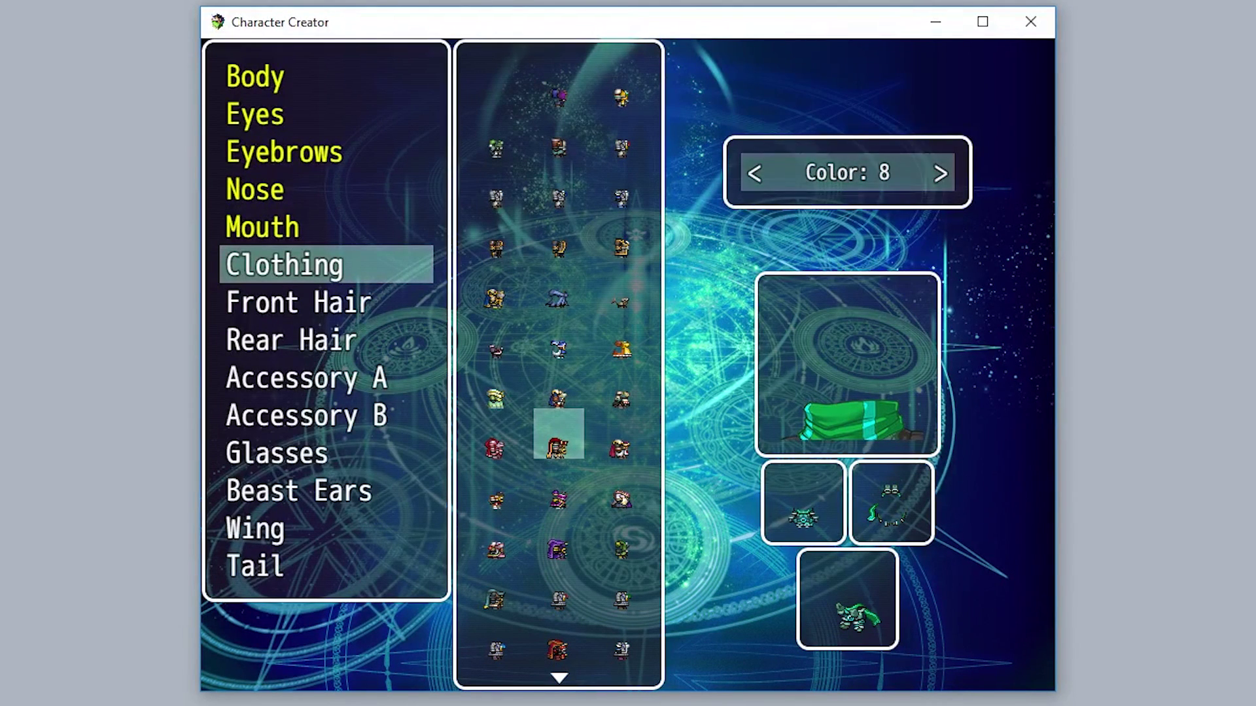